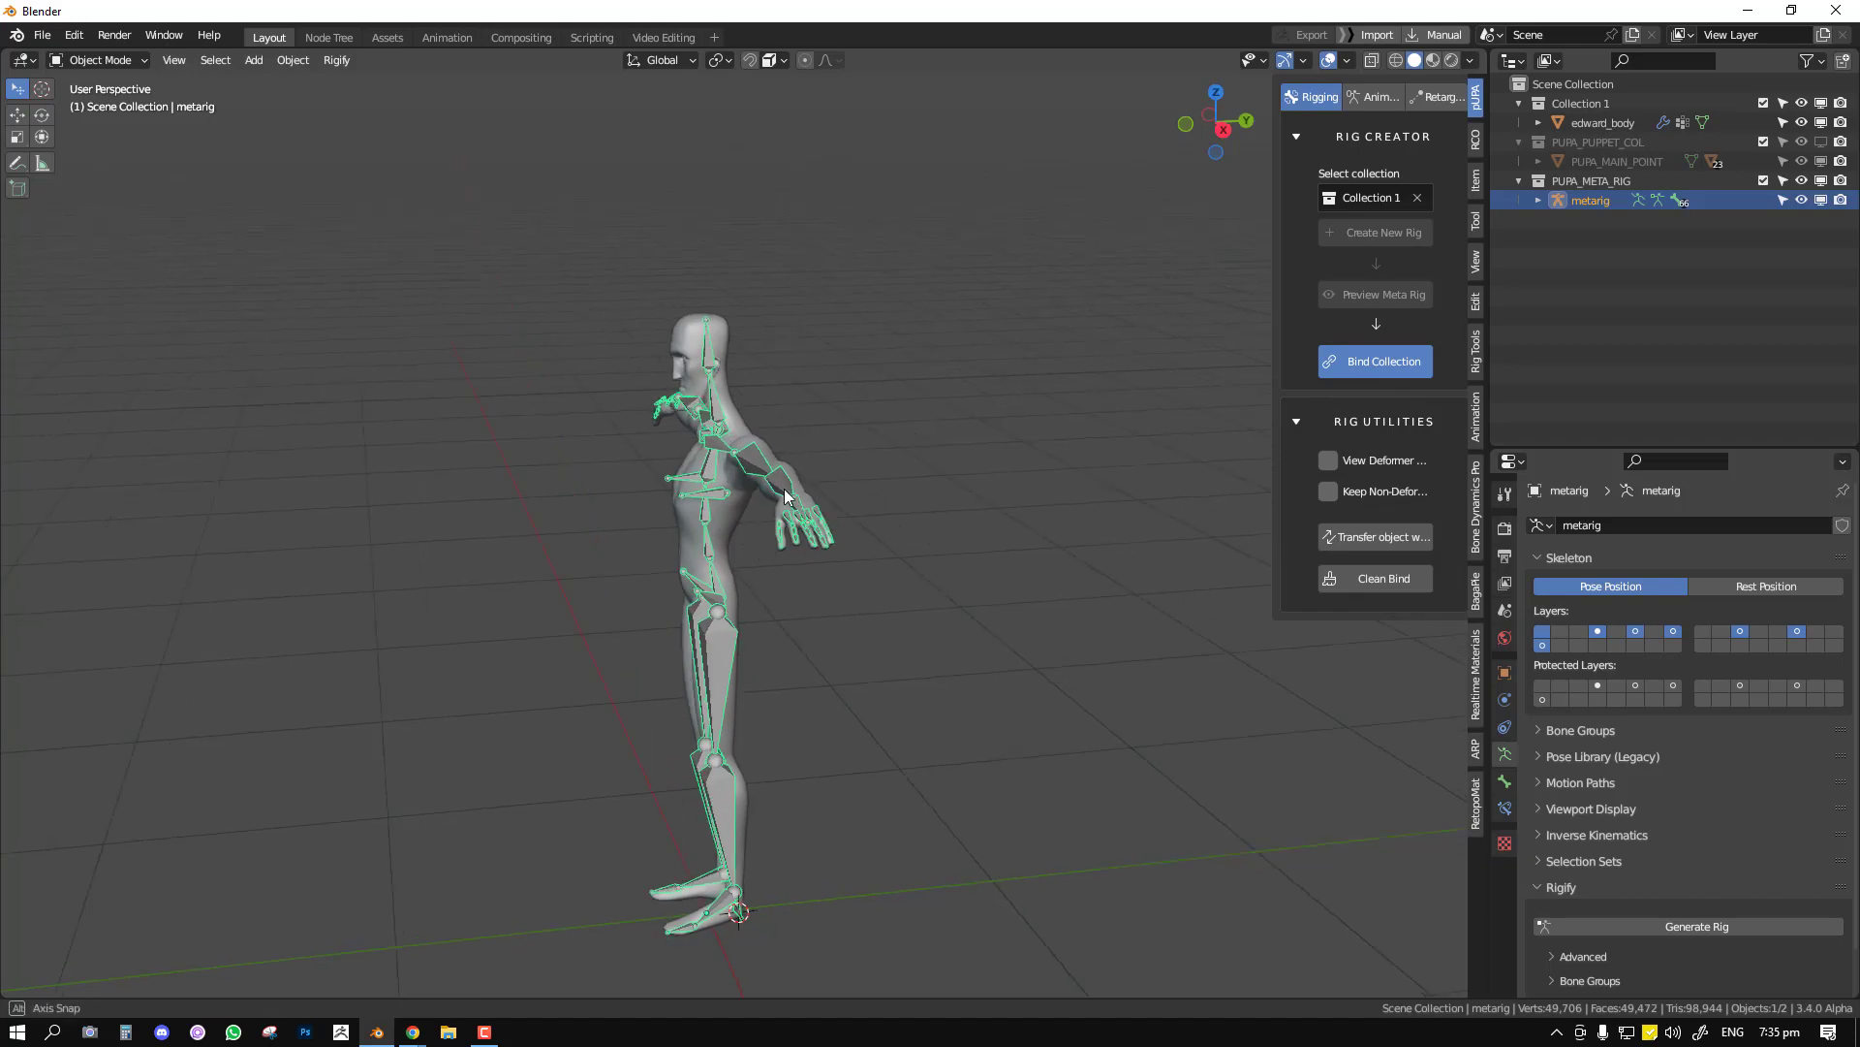
Bind Collection 1 to the metarig fitted inside the character, generating the full control rig.
scroll(818, 474, up, 3)
shift+middle_drag(819, 468, 820, 466)
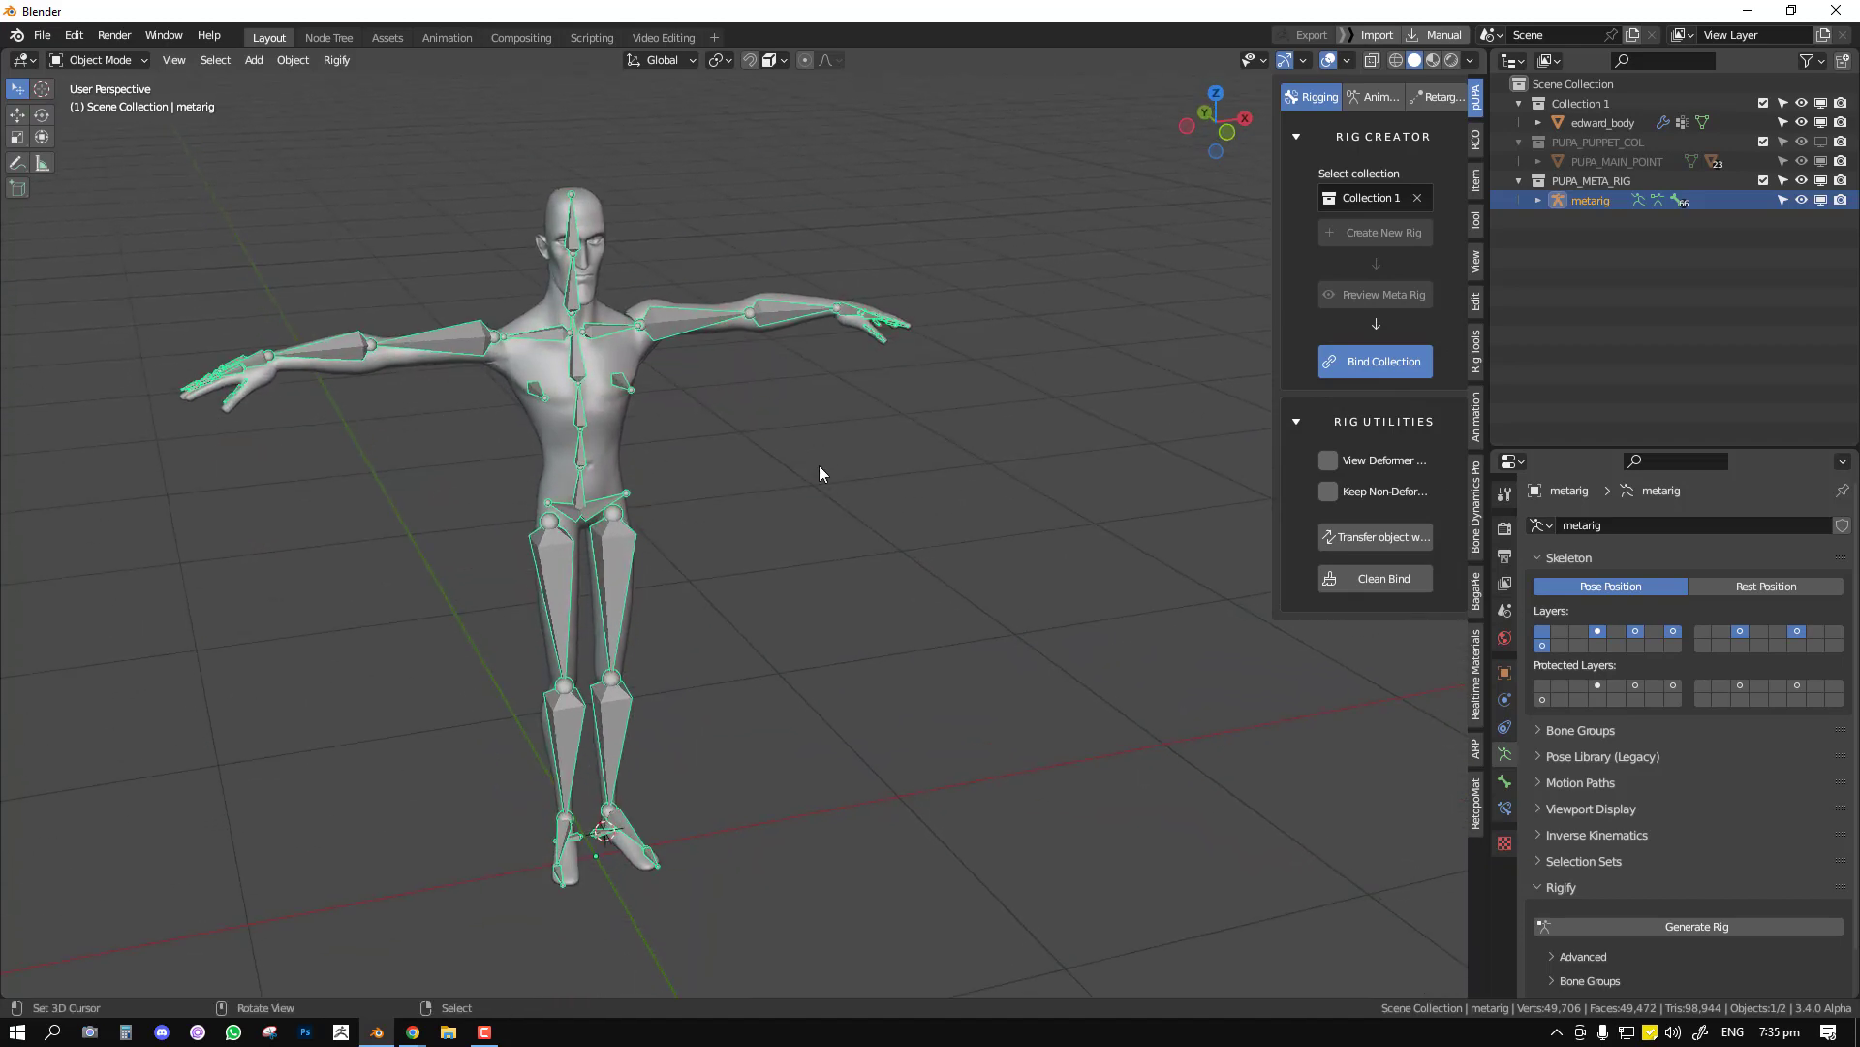
middle_drag(816, 409, 748, 403)
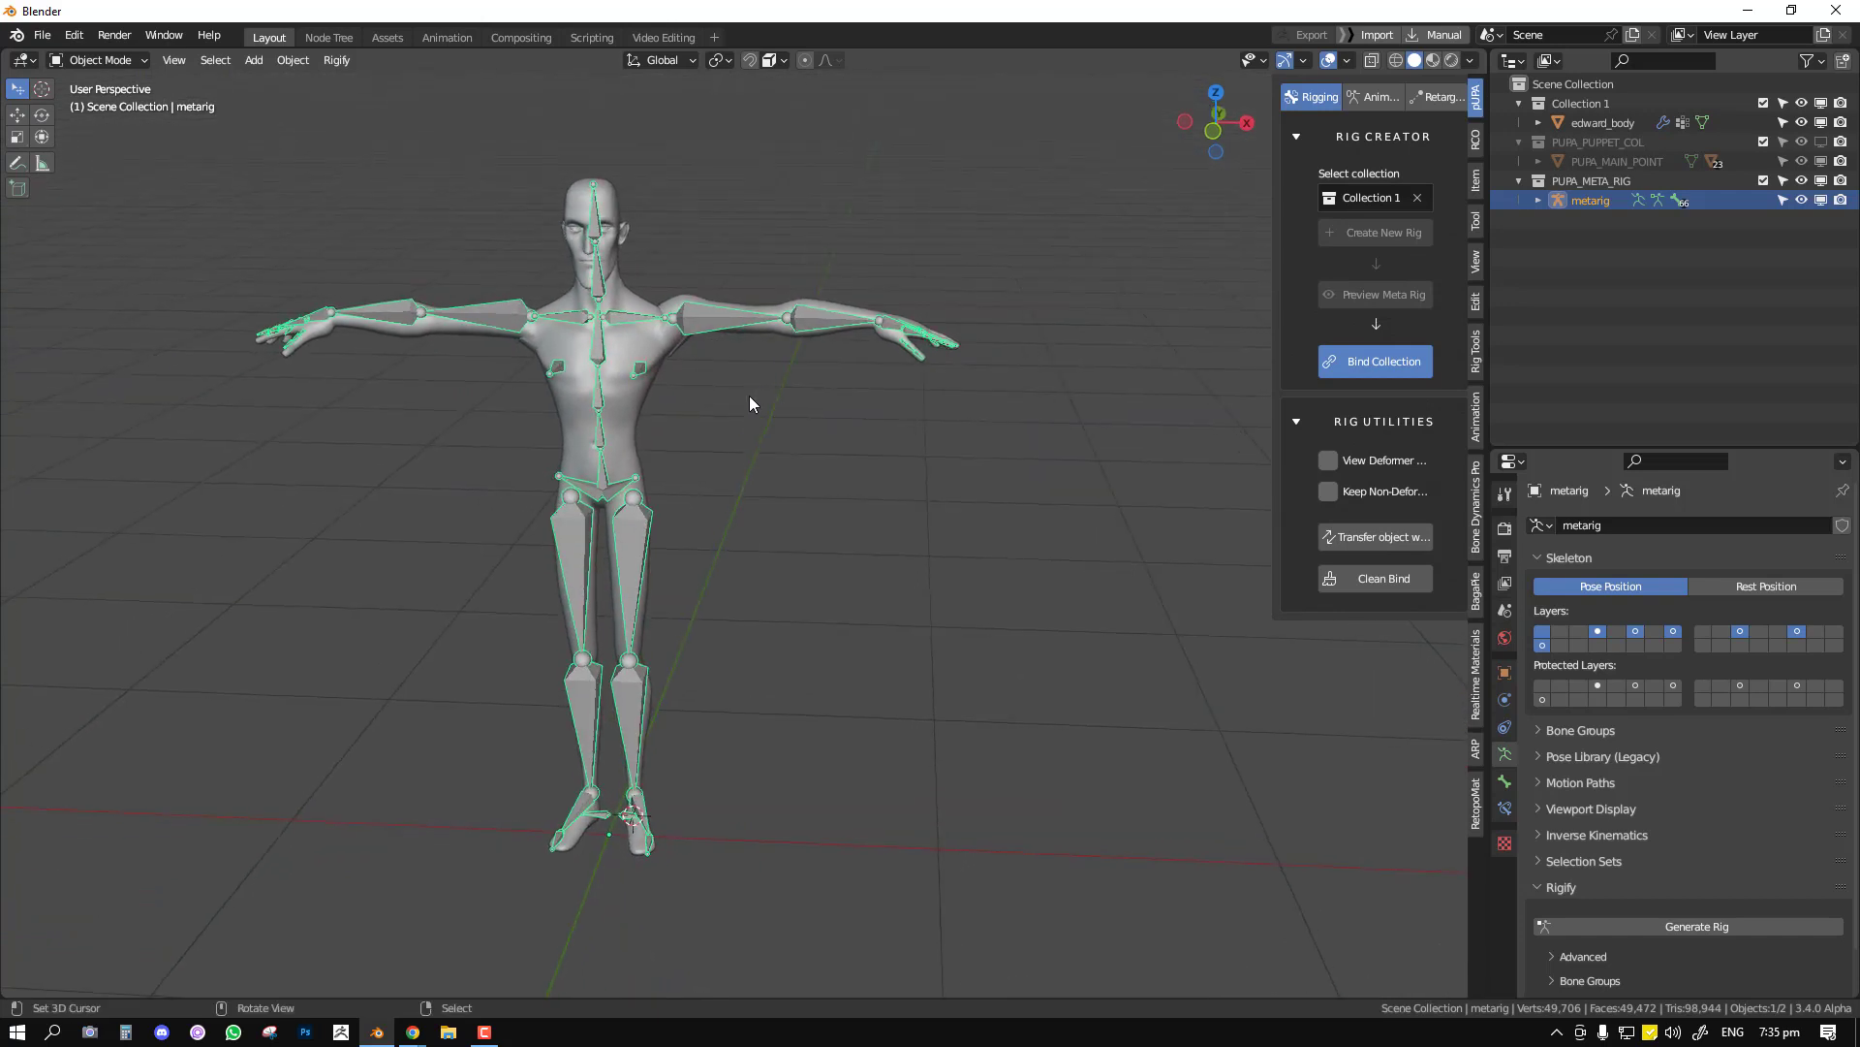
scroll(764, 389, up, 1)
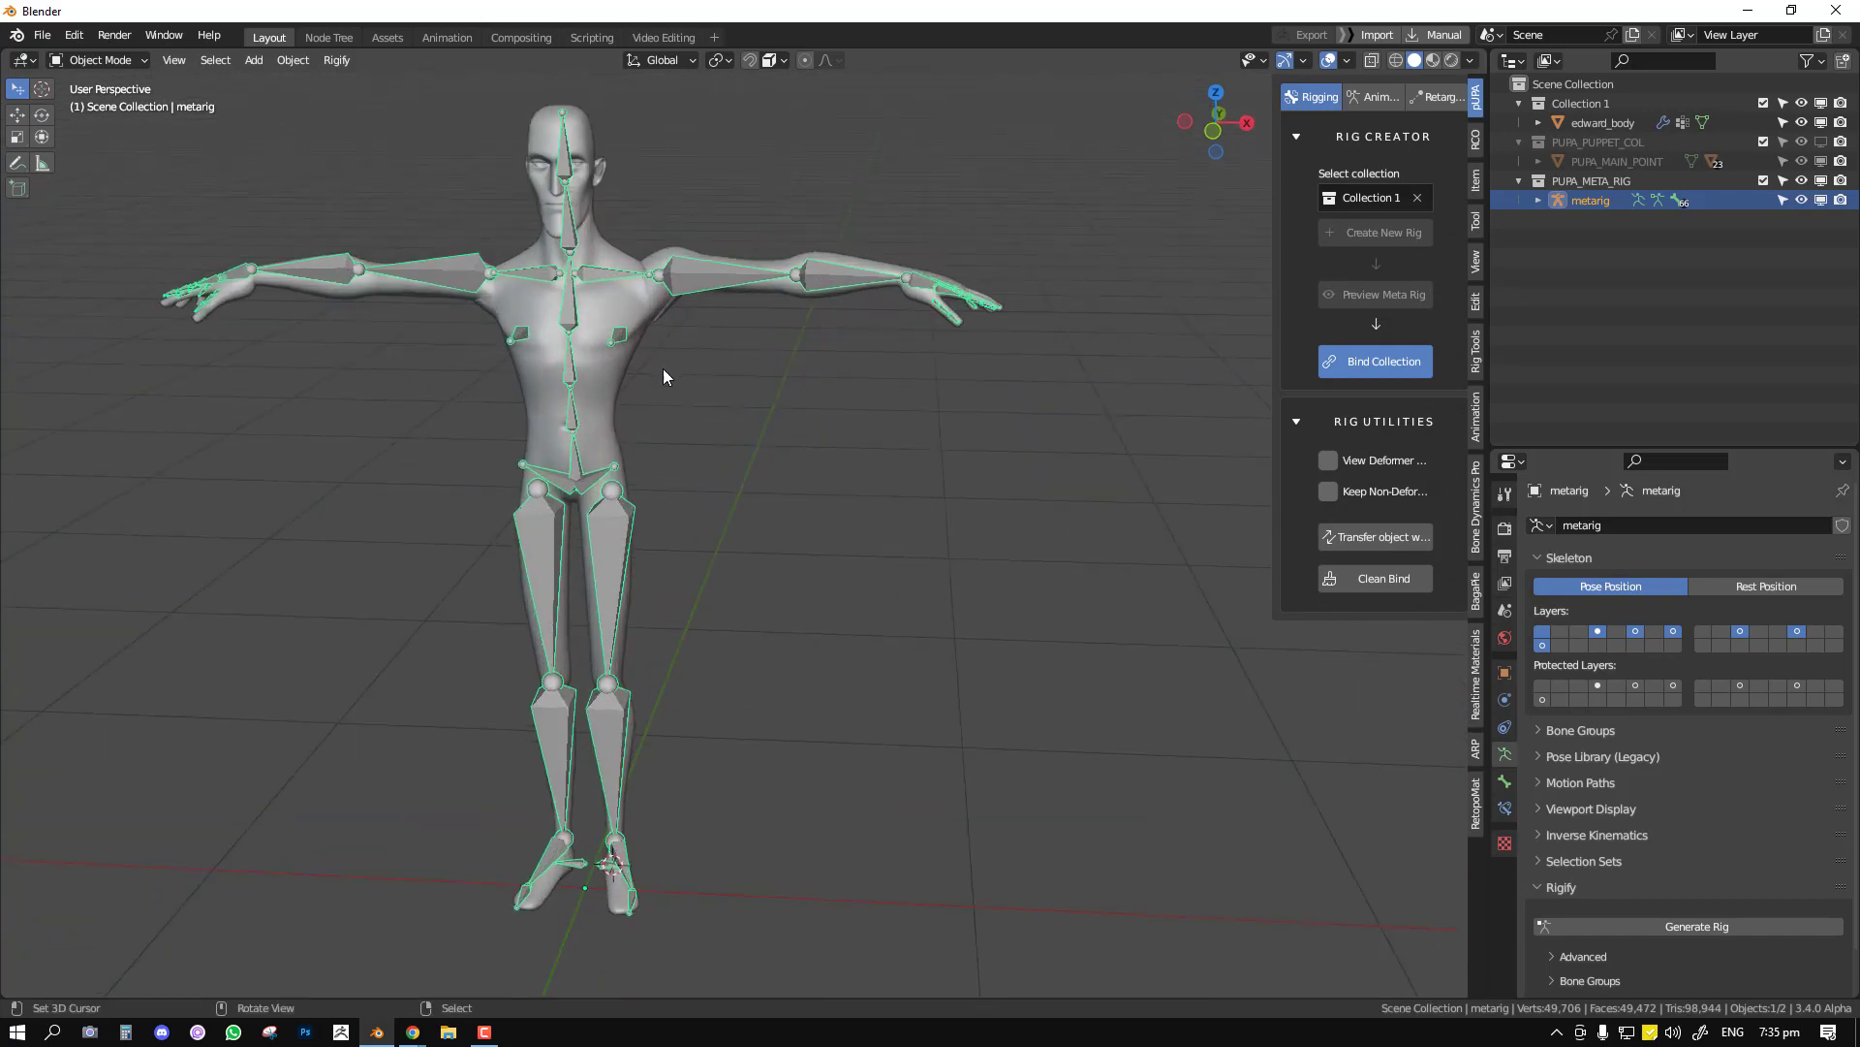
shift+middle_drag(663, 368, 785, 341)
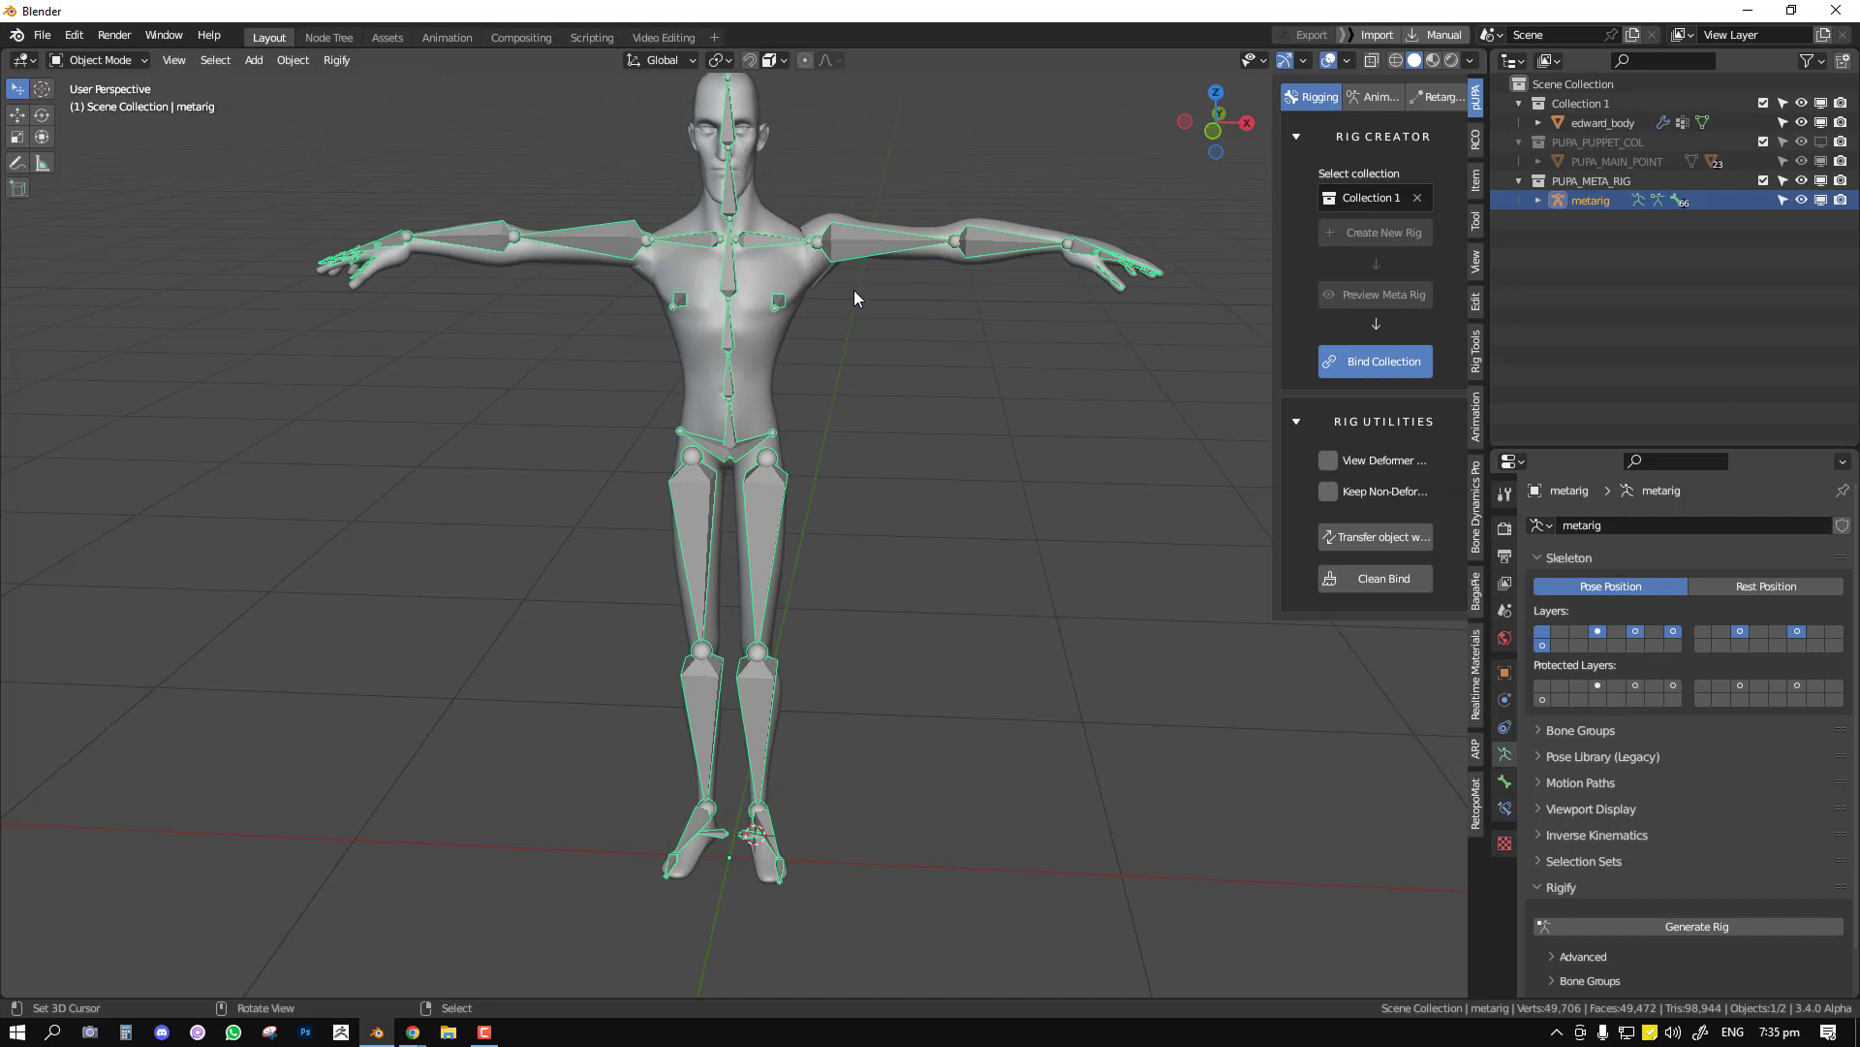
shift+middle_drag(957, 289, 957, 376)
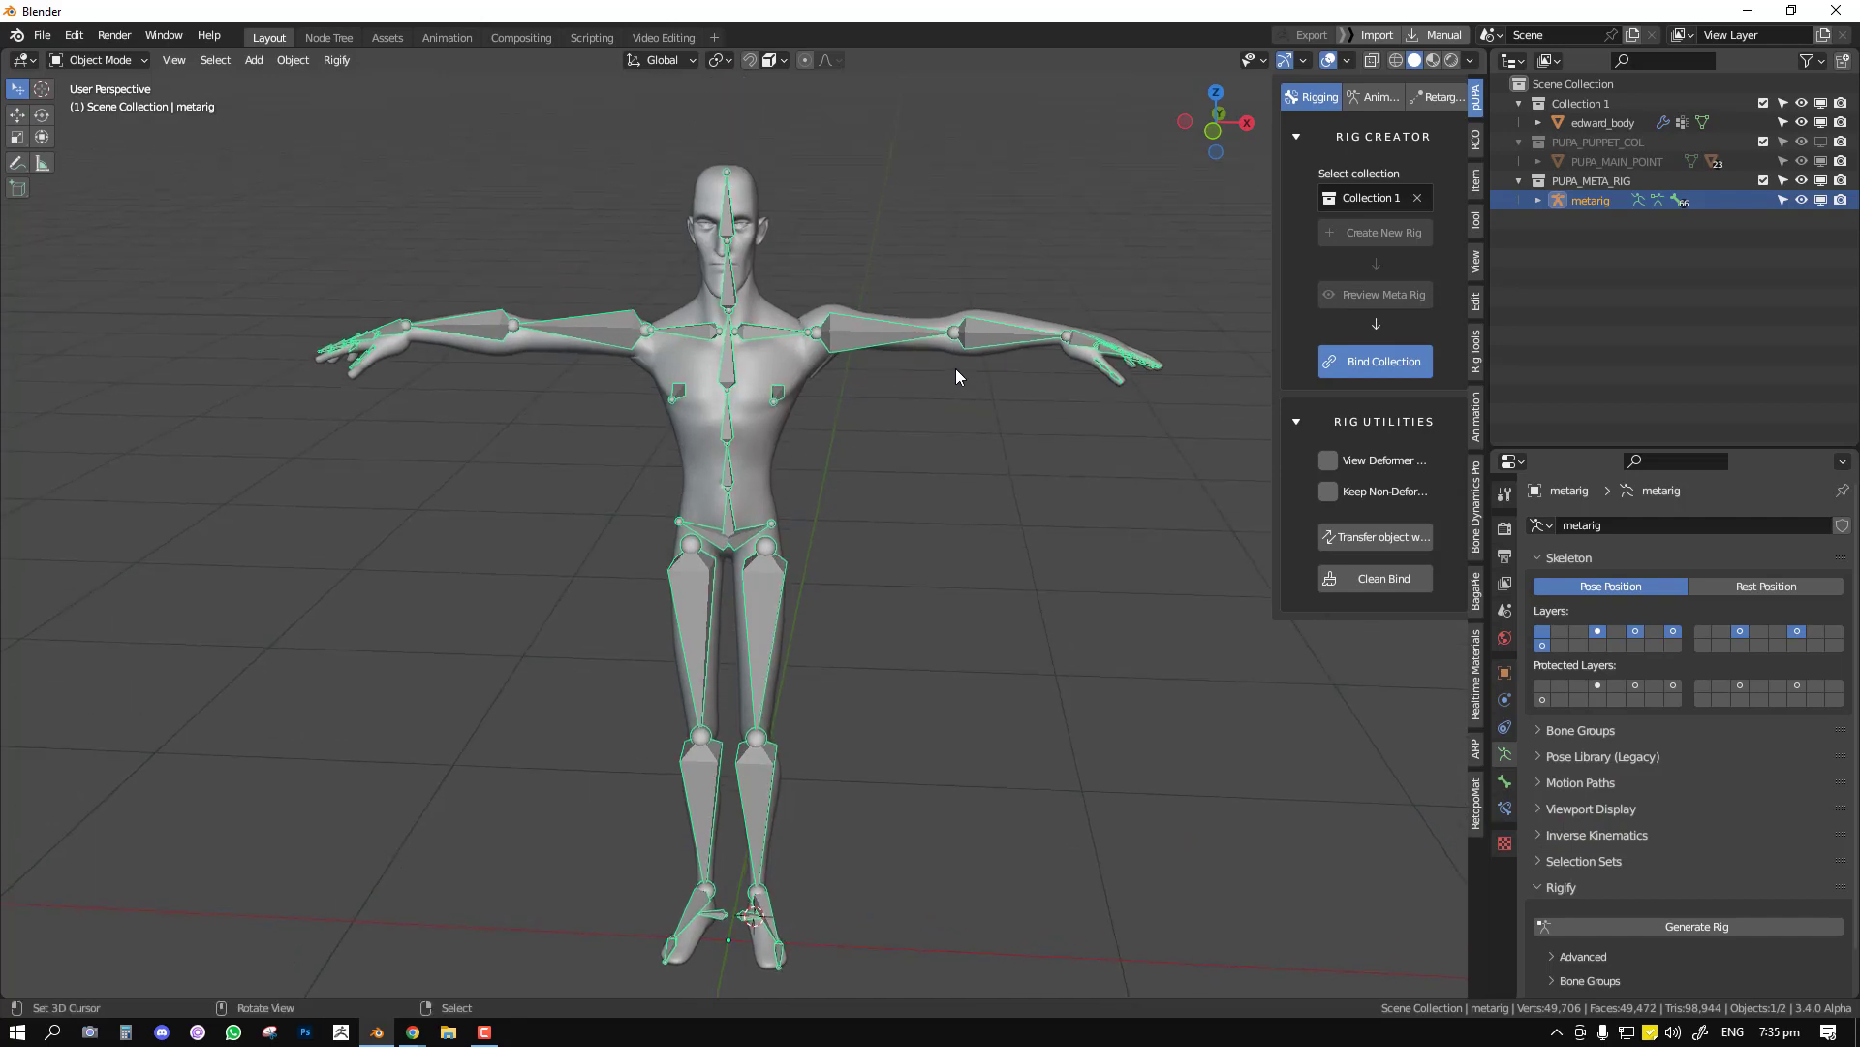
middle_drag(881, 328, 1415, 166)
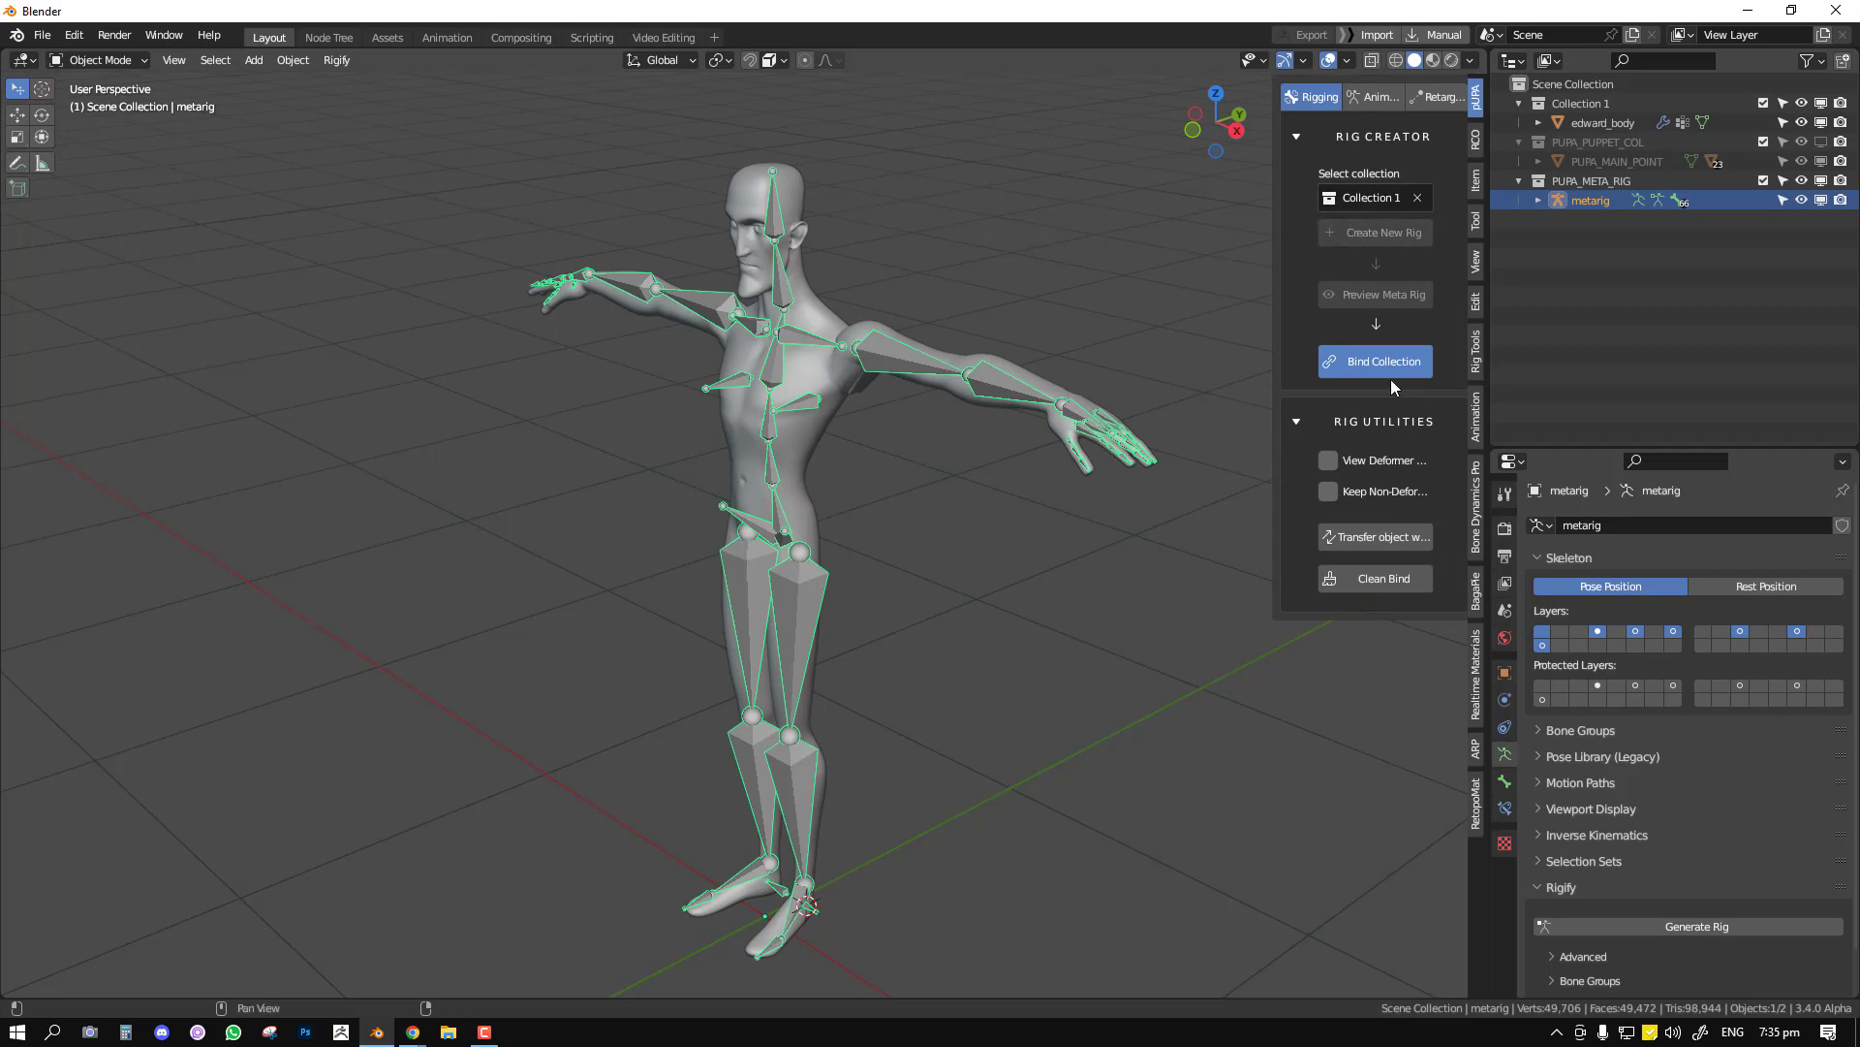
middle_drag(736, 425, 819, 341)
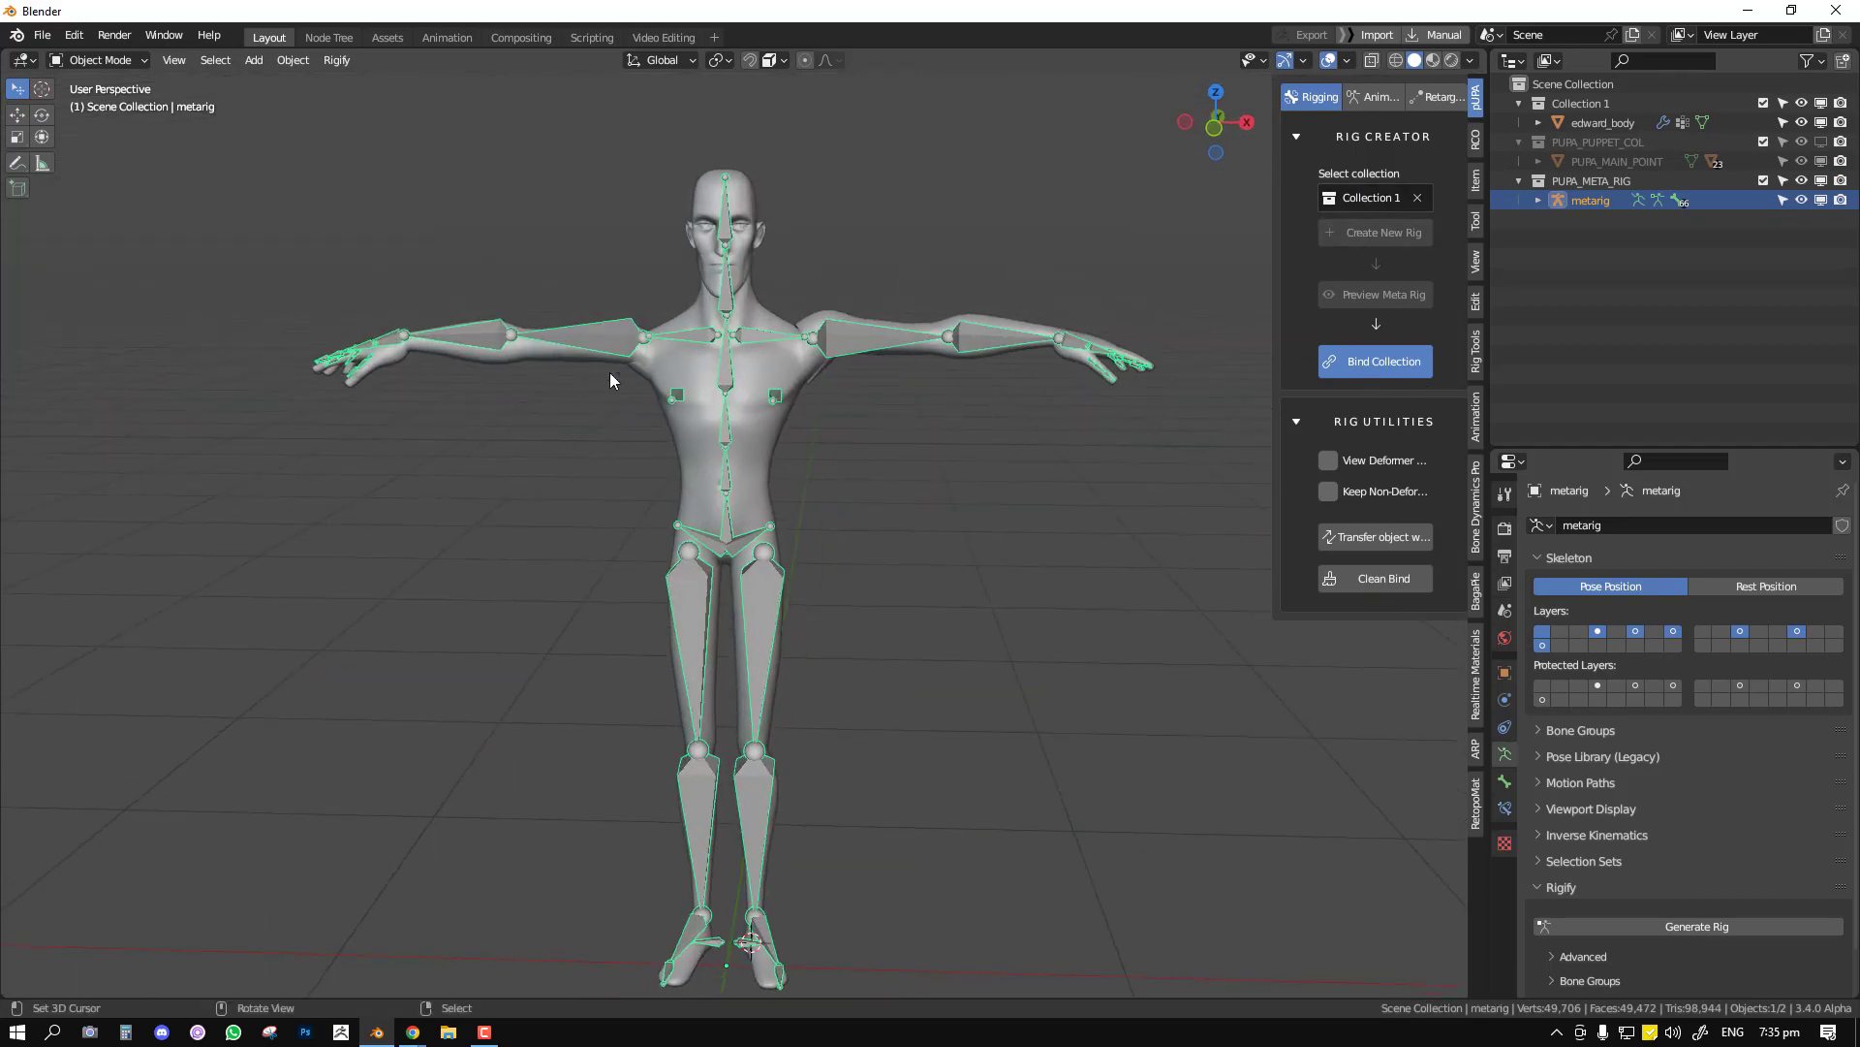
scroll(725, 628, down, 2)
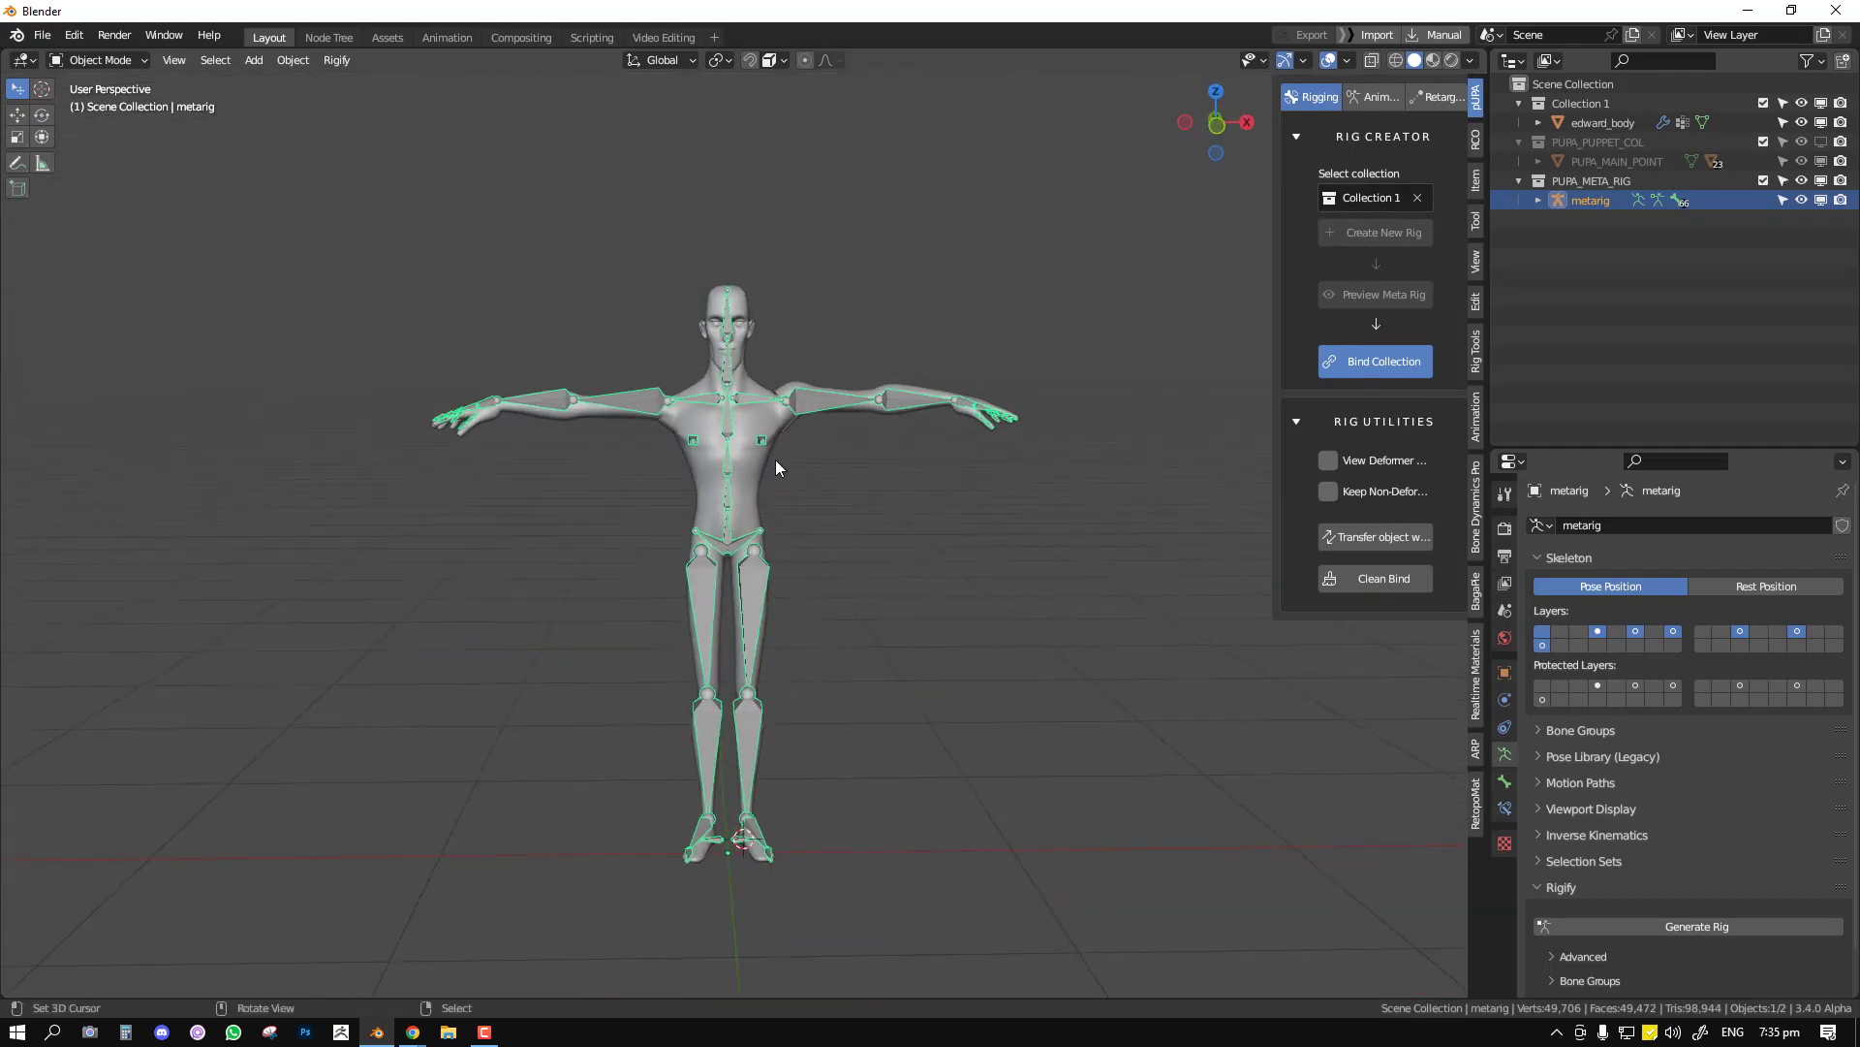
scroll(775, 459, up, 3)
click(1396, 366)
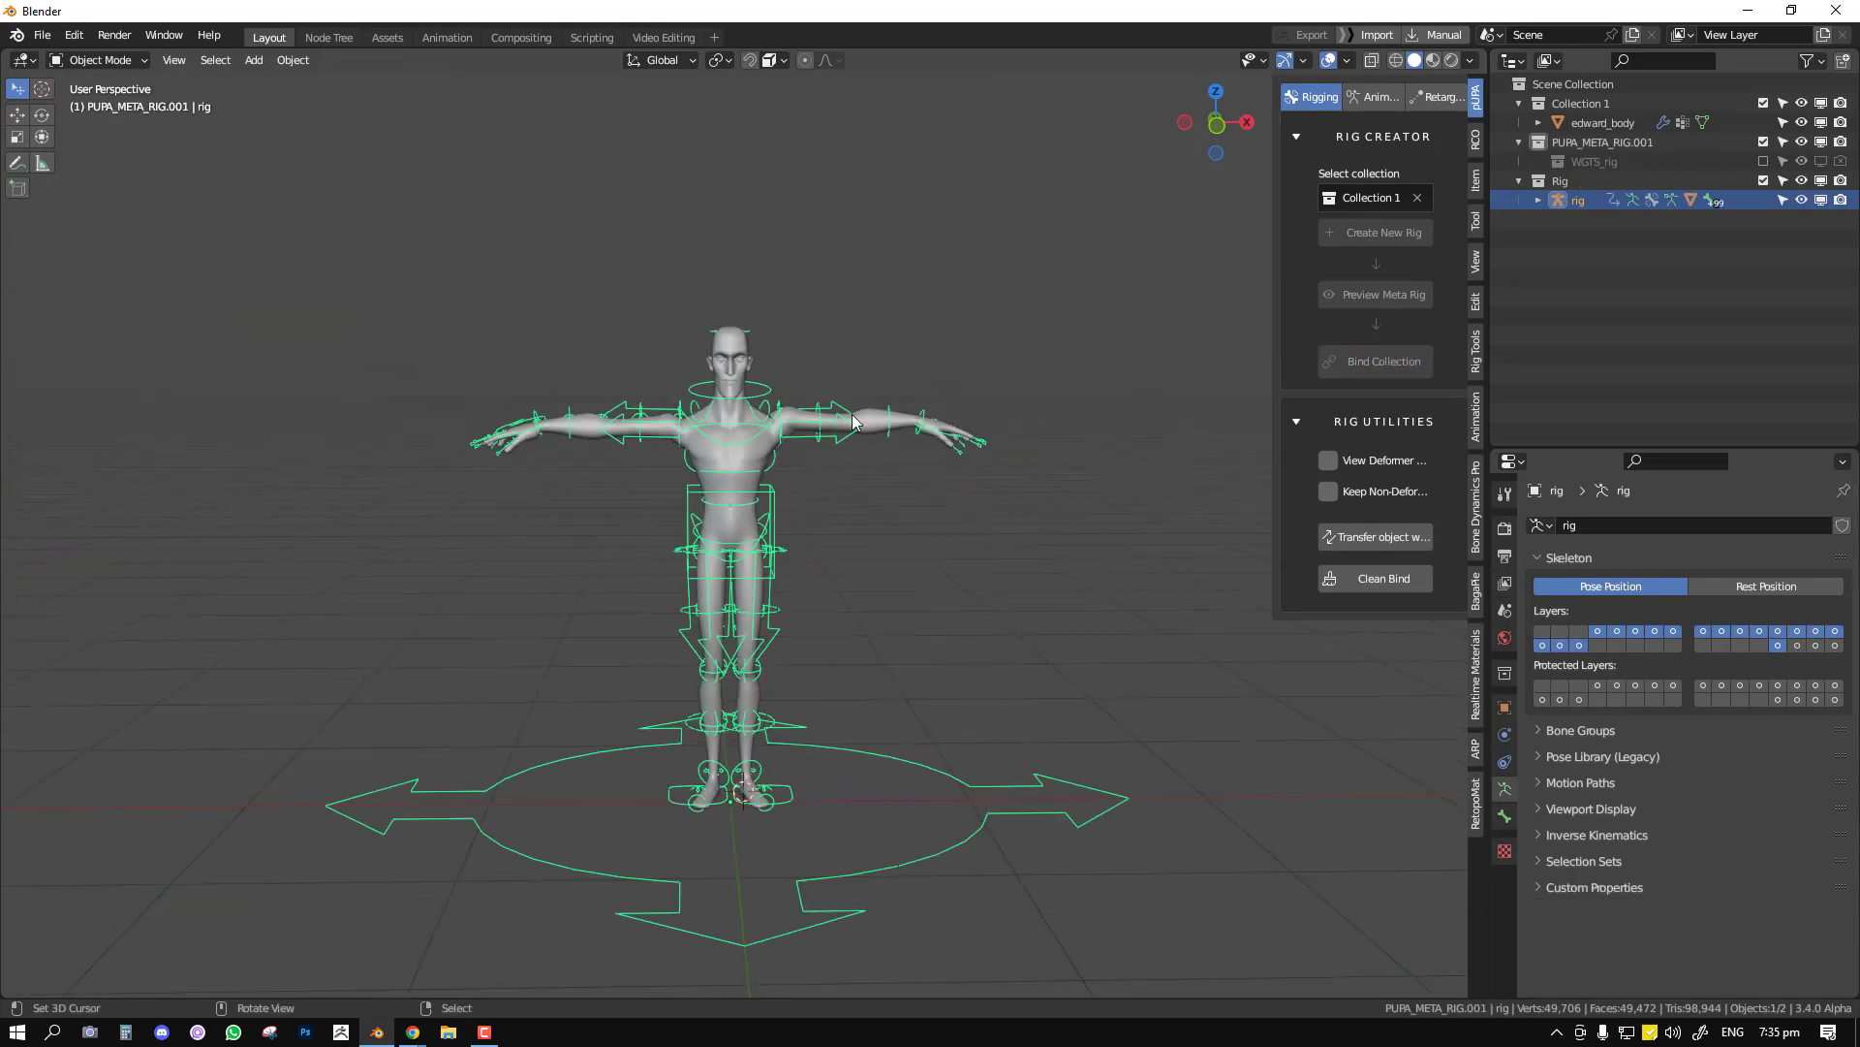
Test the new rig in Pose Mode by posing the left arm and rotating a spine control, then reset all controls.
right_drag(936, 433, 791, 540)
right_click(778, 463)
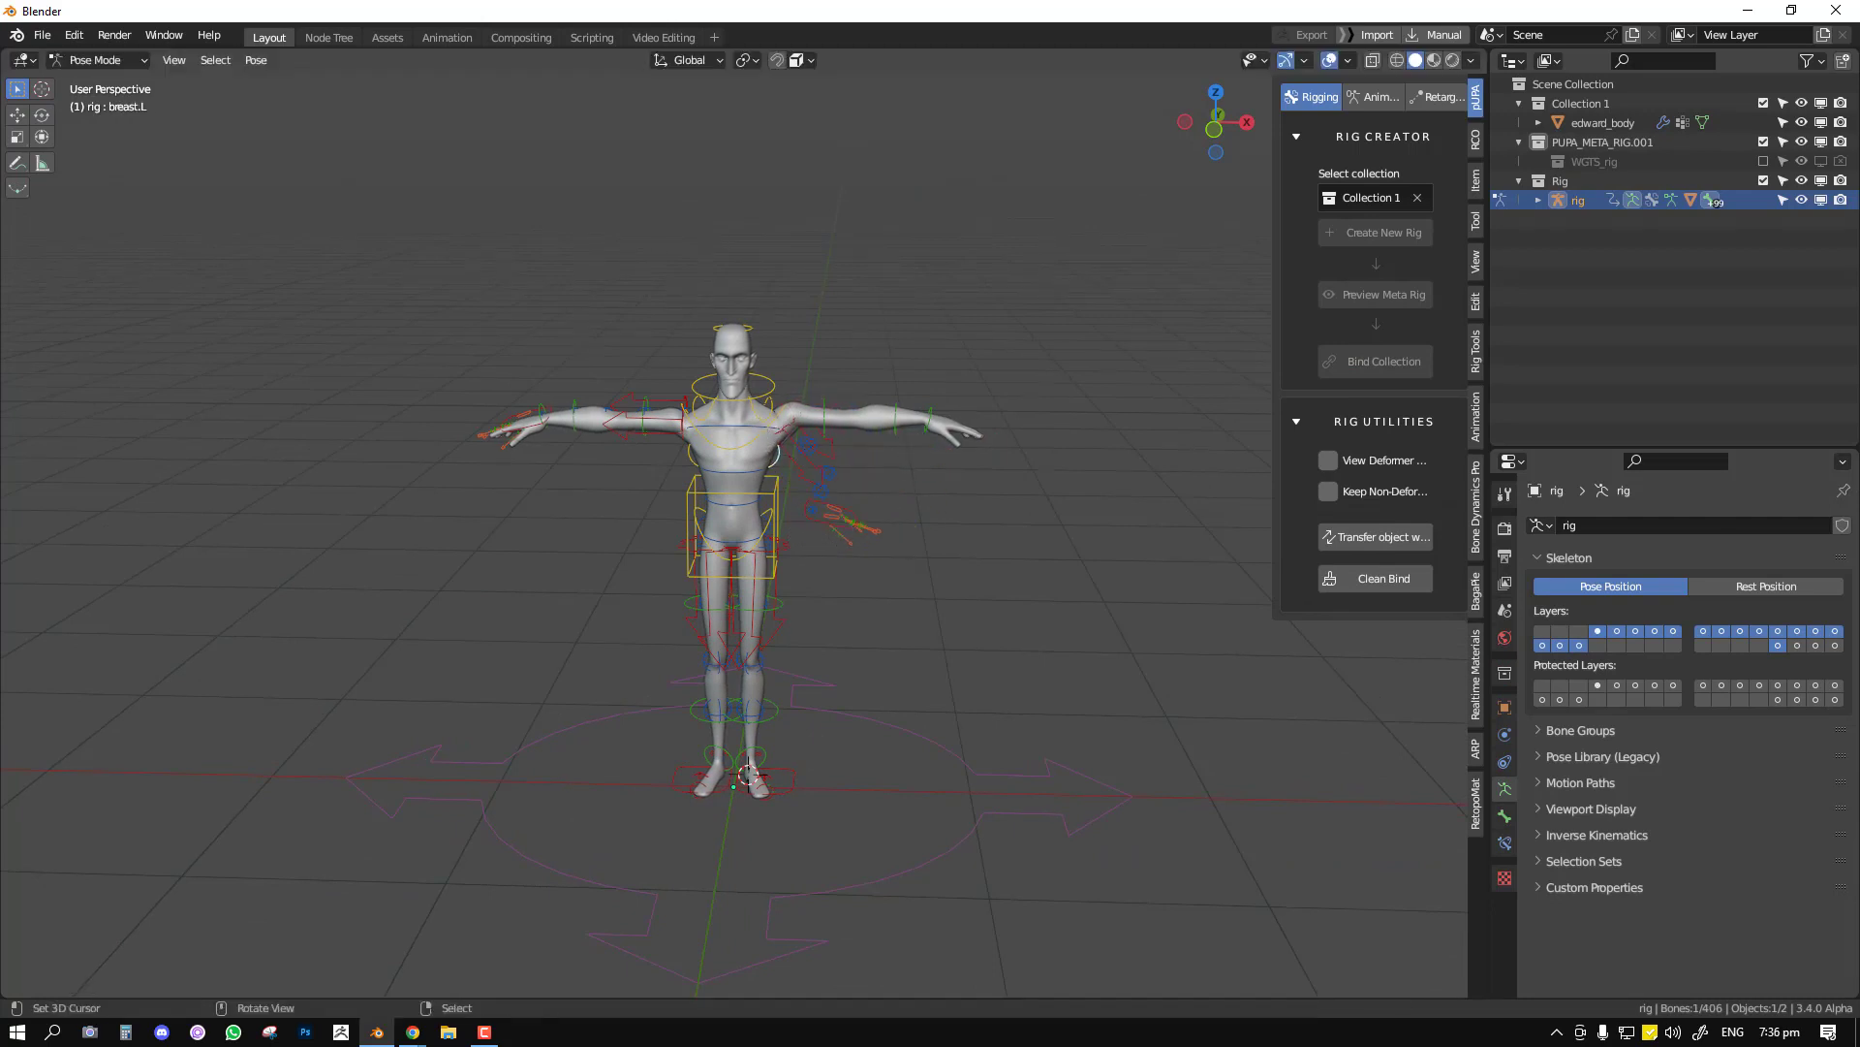
right_click(751, 475)
key(r)
right_click(857, 507)
key(a)
scroll(874, 480, up, 2)
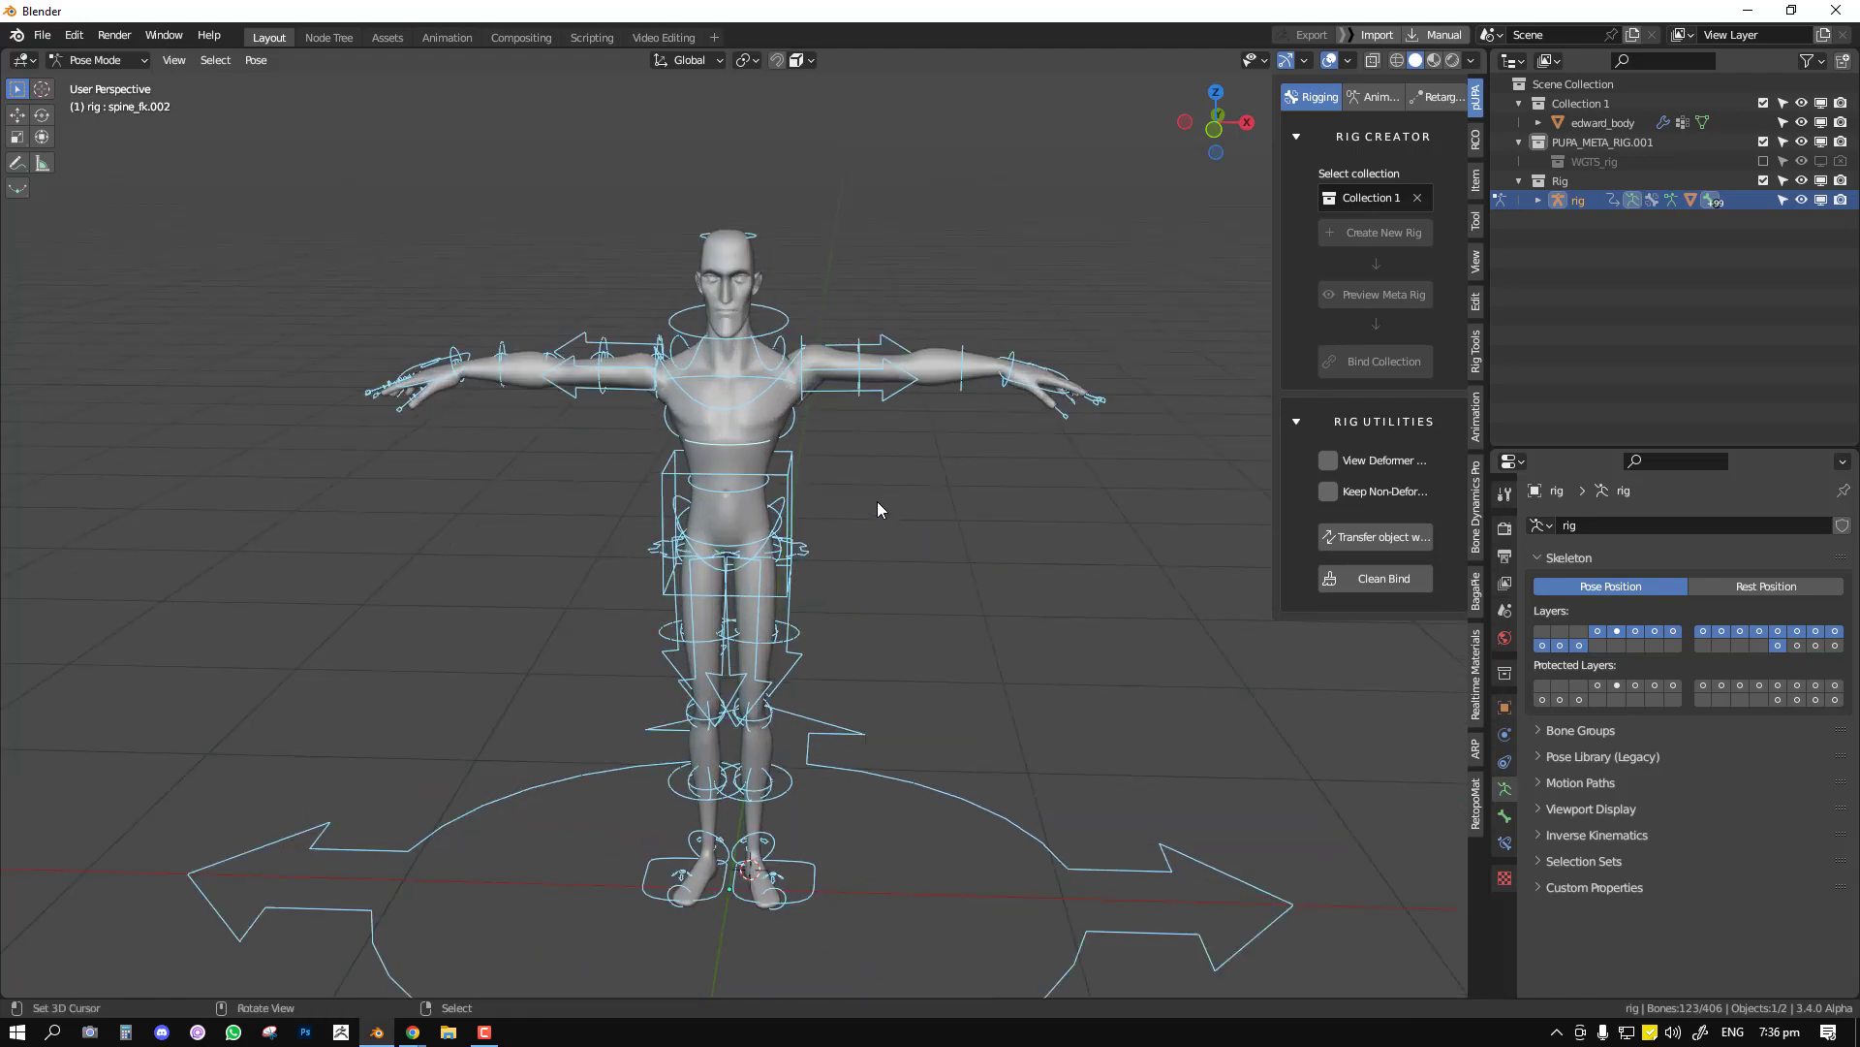
Hide the viewport toolbar and return the rig to Object Mode with the hips control selected.
middle_drag(864, 482, 802, 436)
click(725, 449)
key(t)
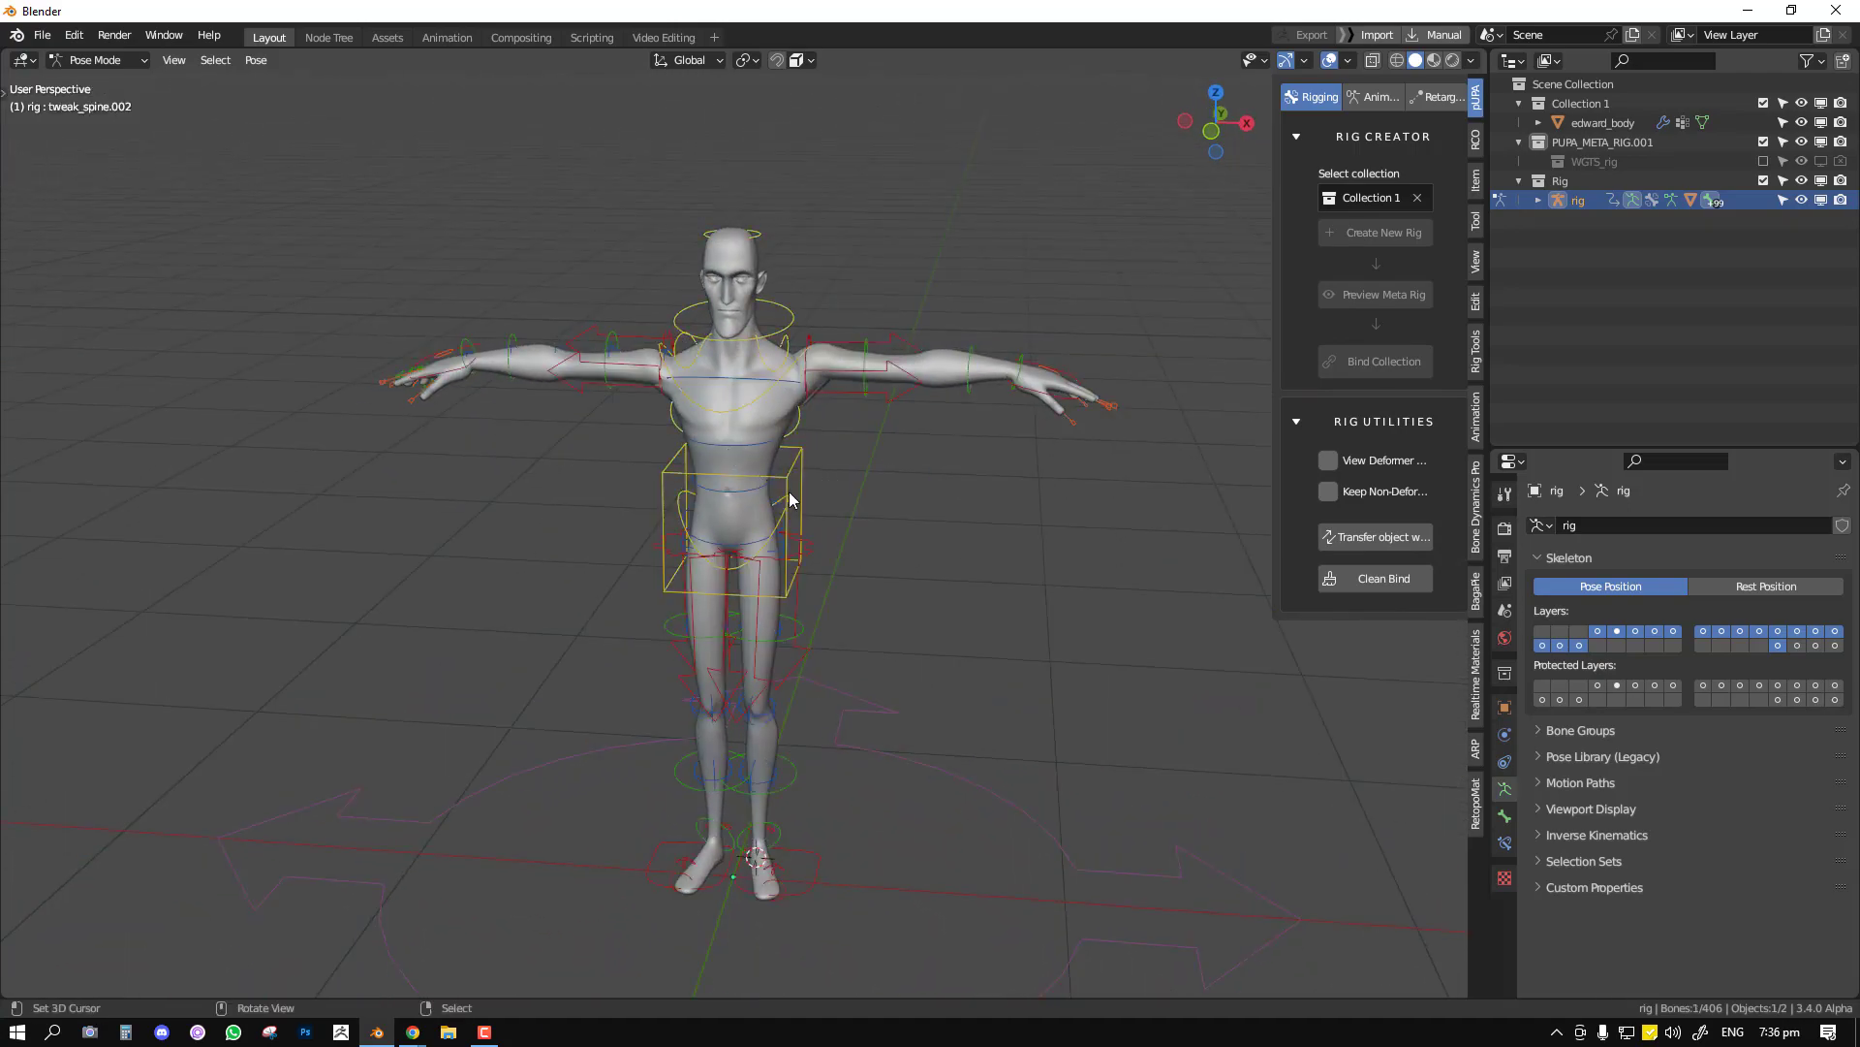
right_click(787, 493)
key(ctrl+Tab)
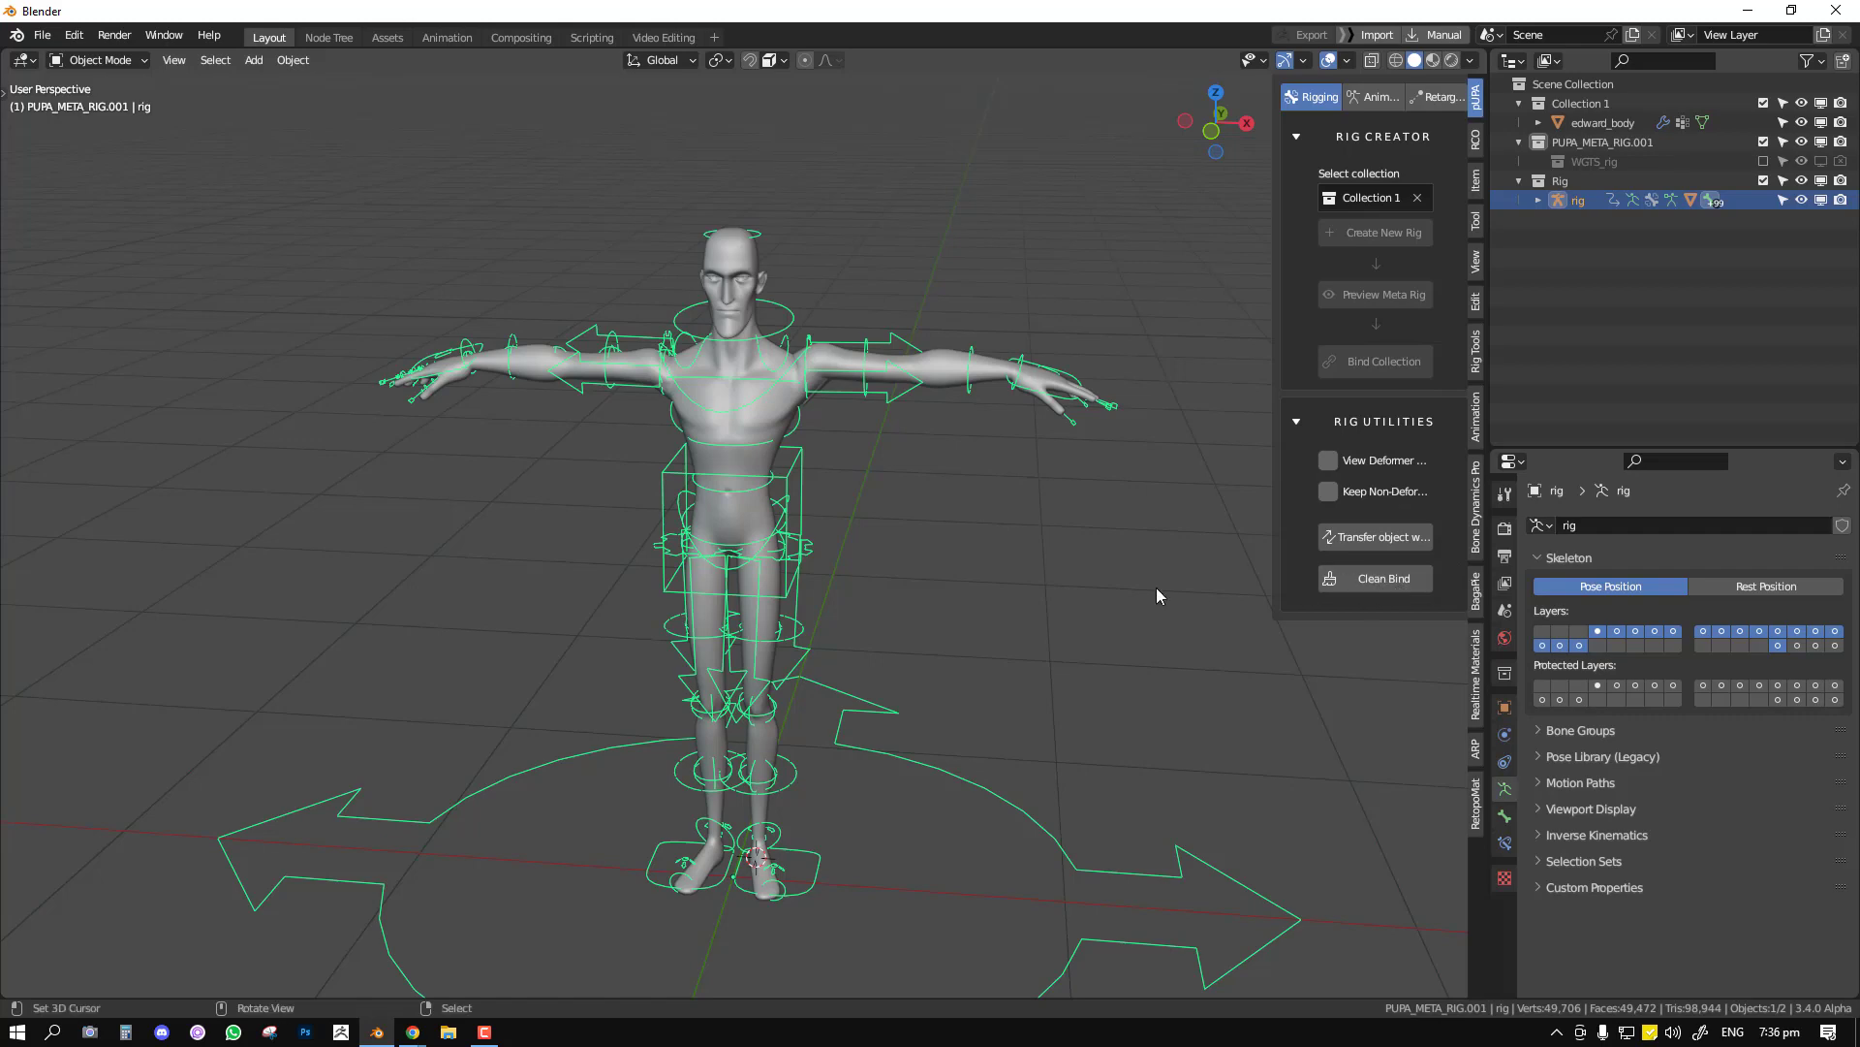
Run Clean Bind on the rig to rebind the body mesh.
middle_drag(860, 355, 812, 366)
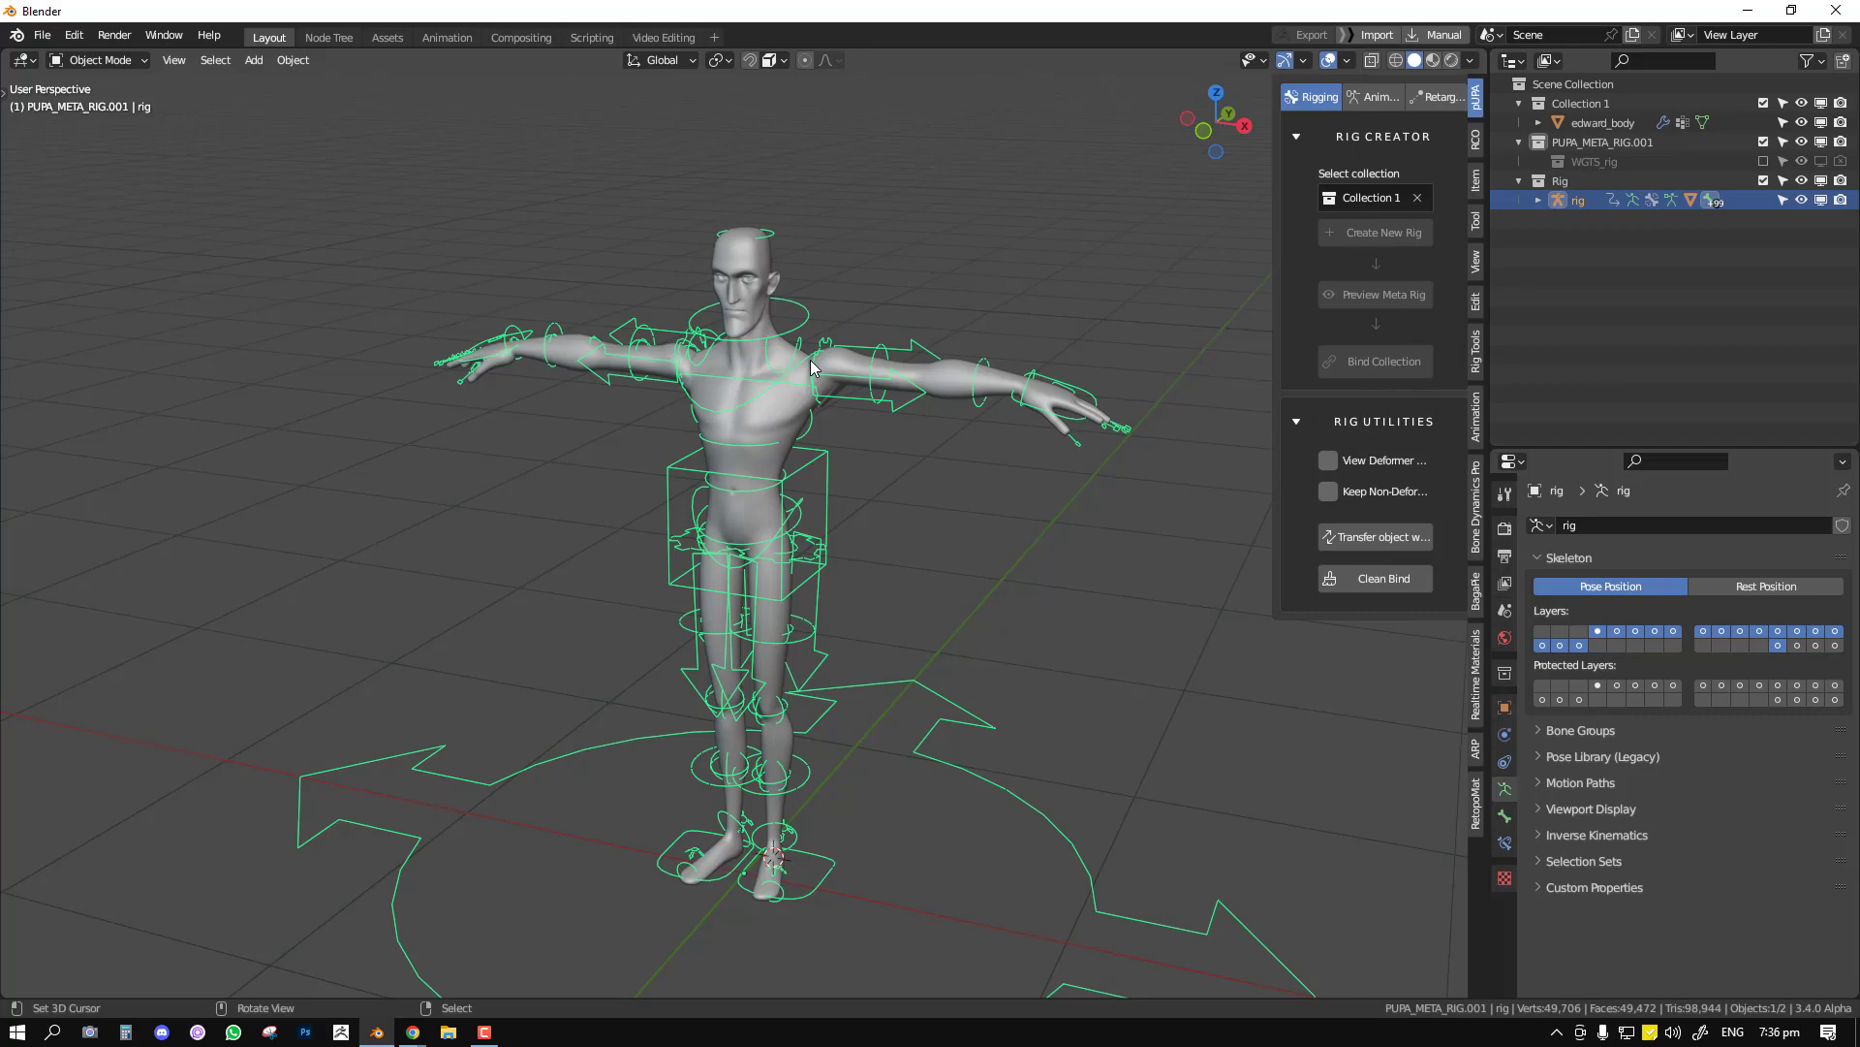
middle_drag(617, 623, 683, 611)
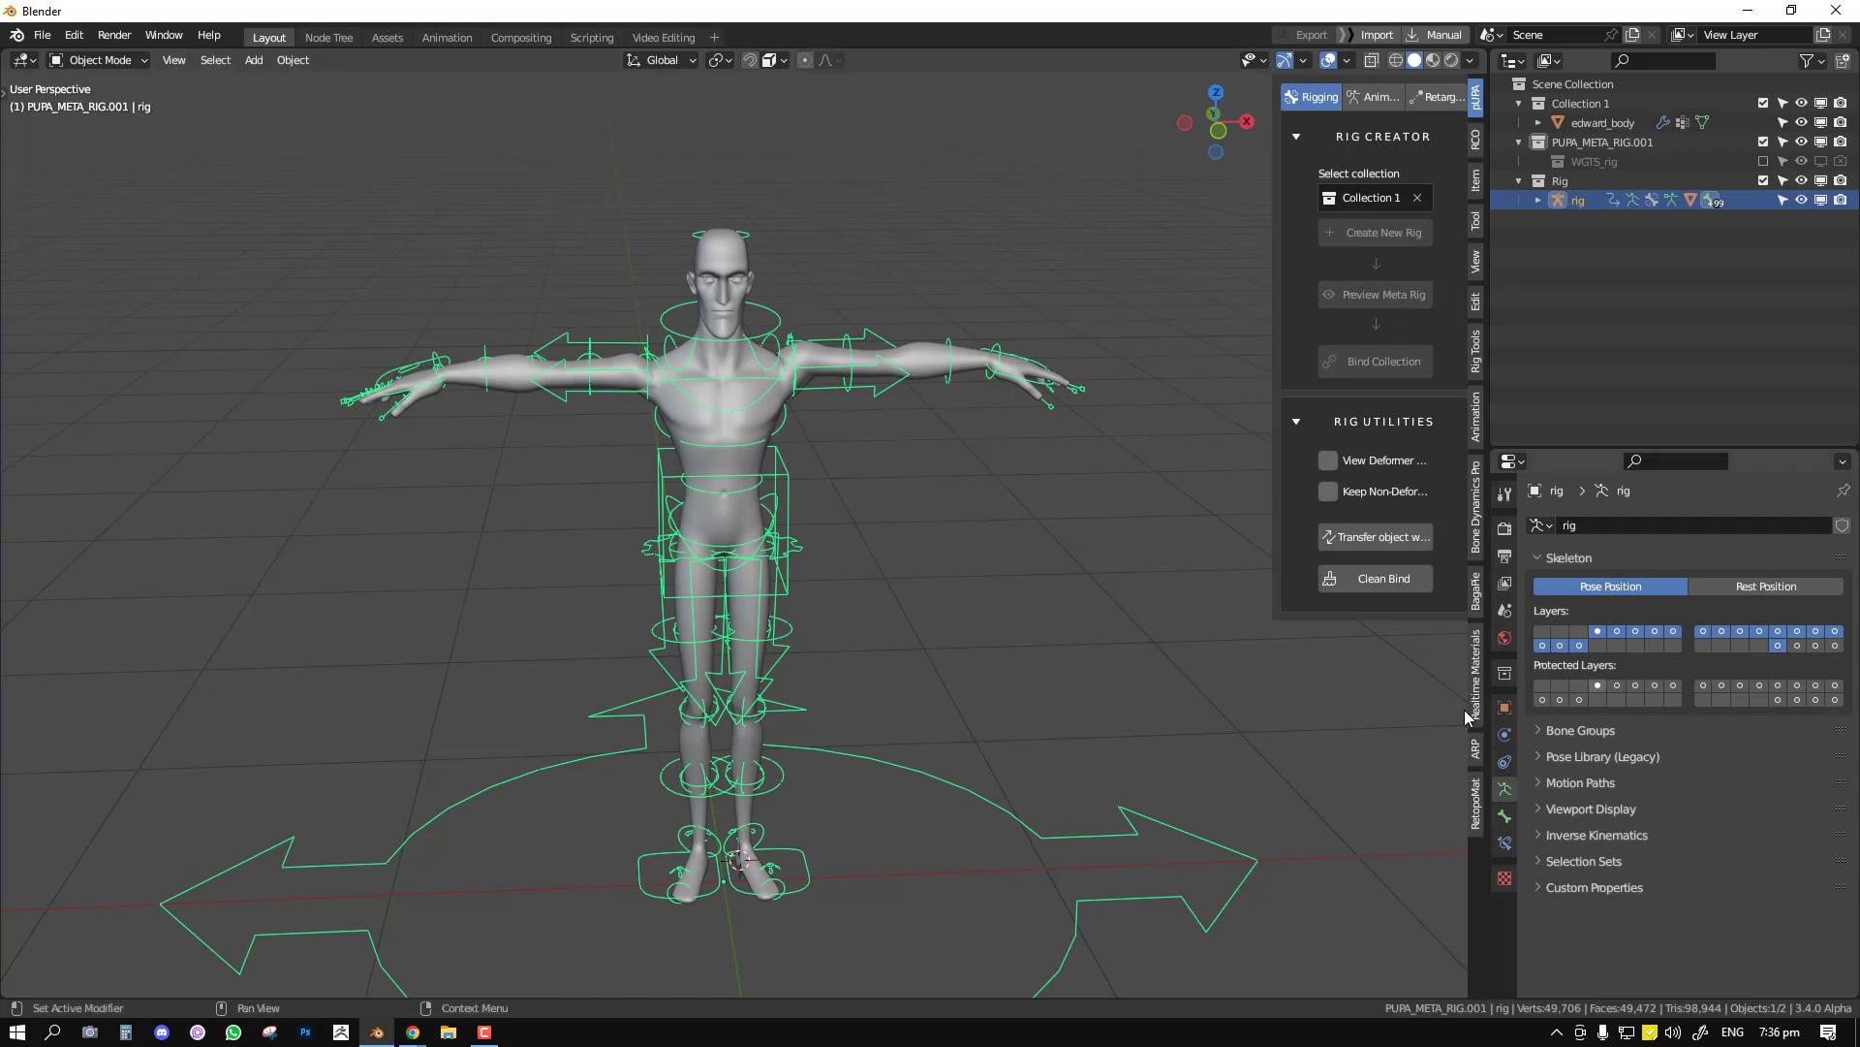
click(1379, 579)
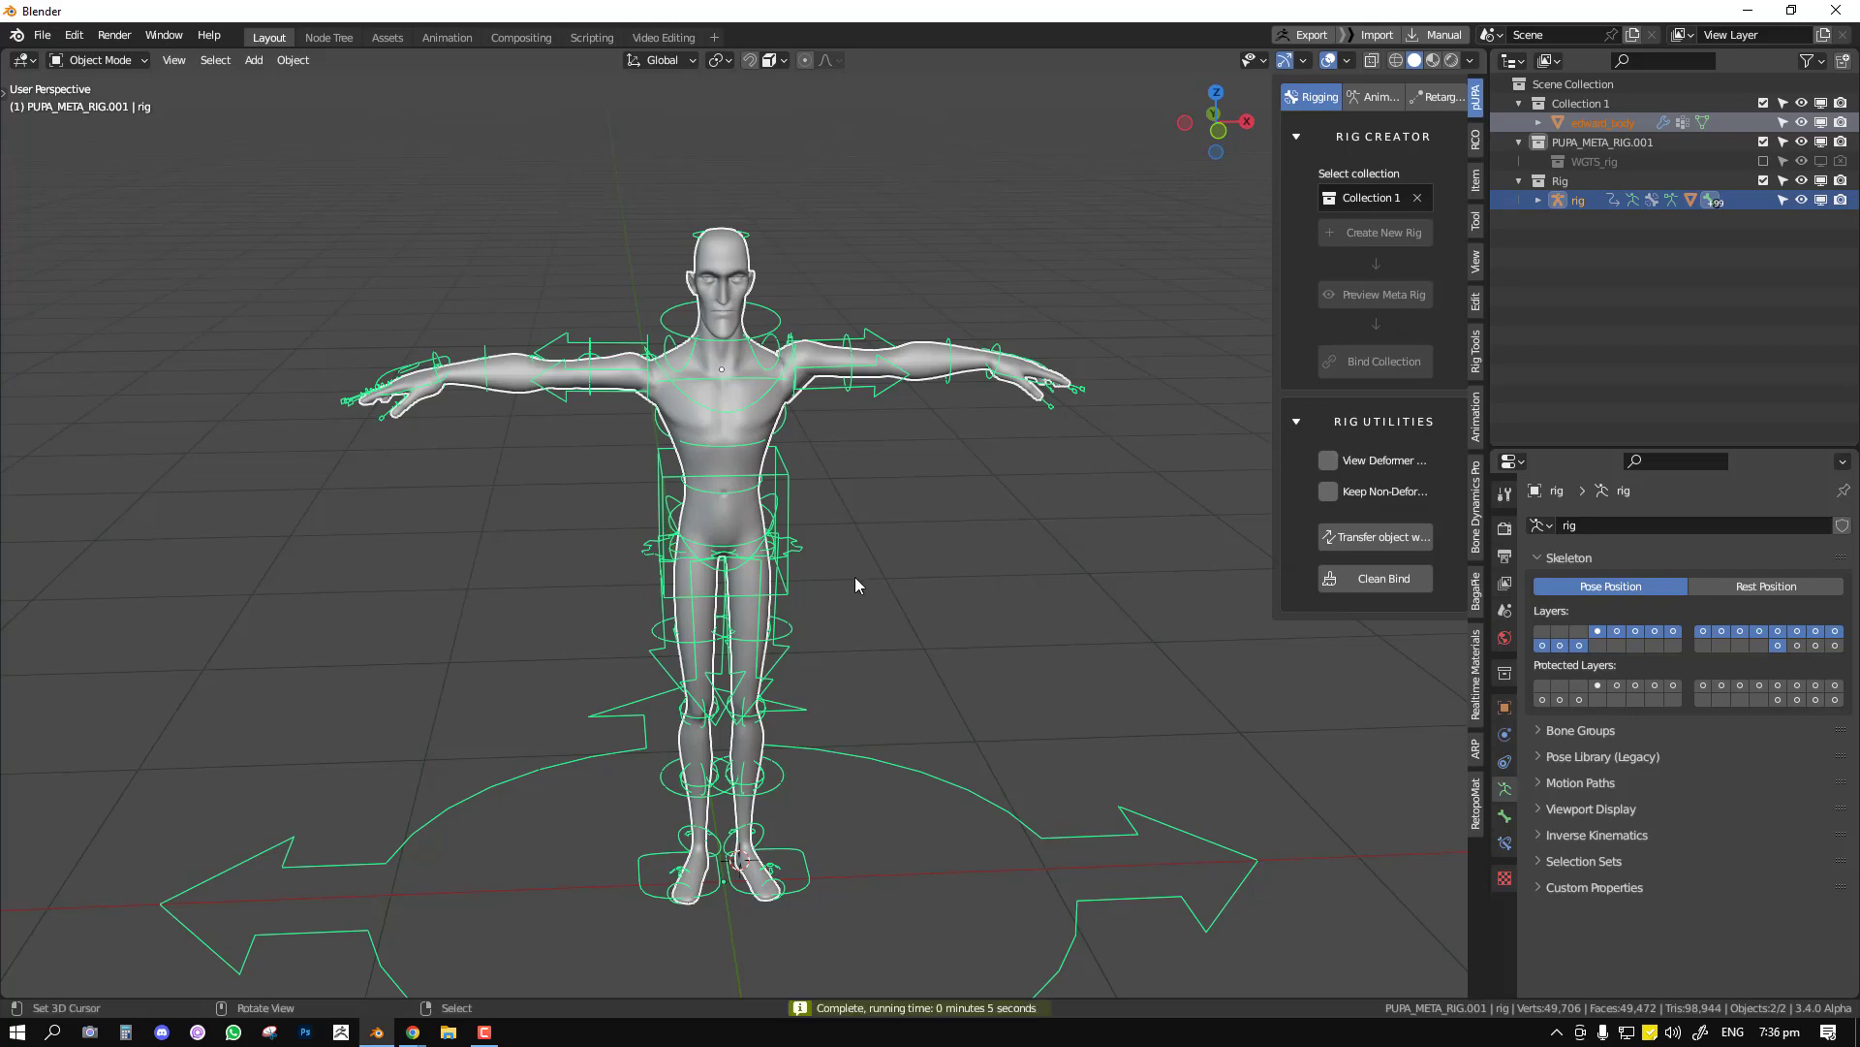
In Pose Mode, lower the left hand IK control toward the hip to test the arm's deformation.
middle_drag(855, 578, 987, 473)
scroll(1033, 417, up, 2)
key(ctrl+Tab)
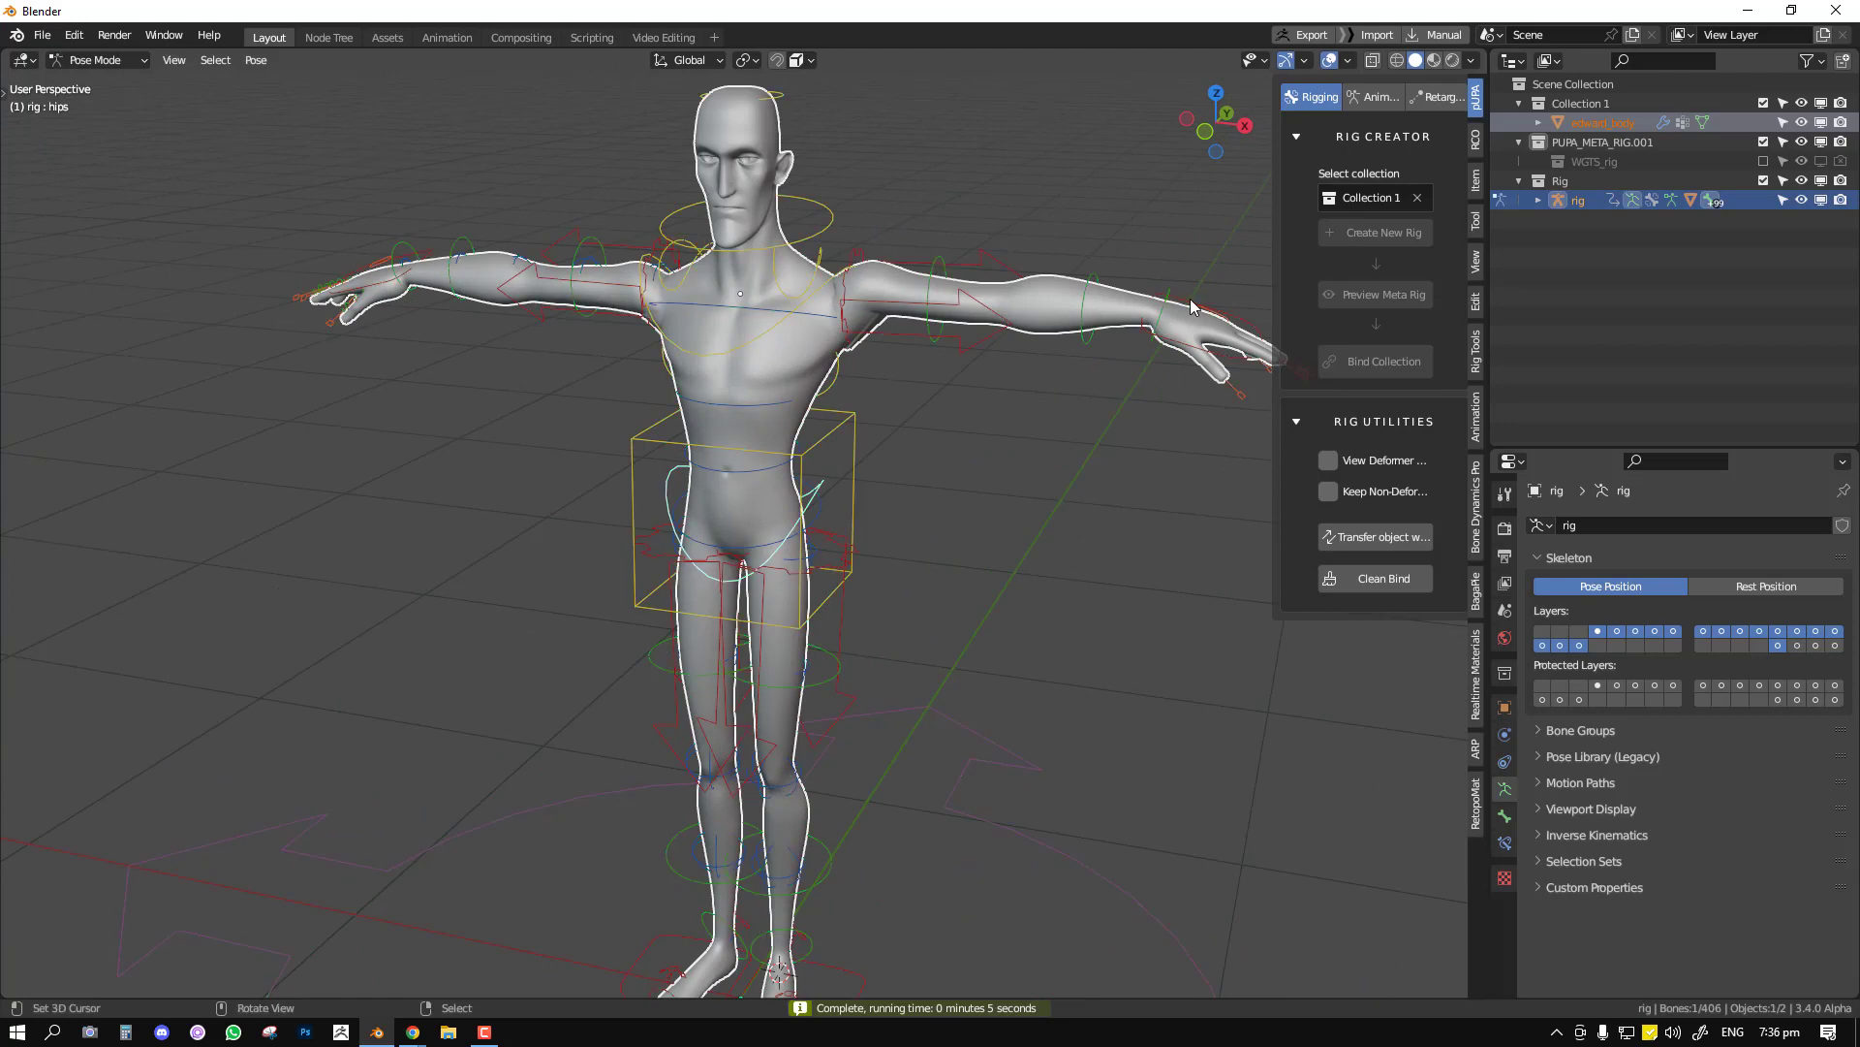
click(1192, 312)
key(g)
click(985, 475)
key(KP_1)
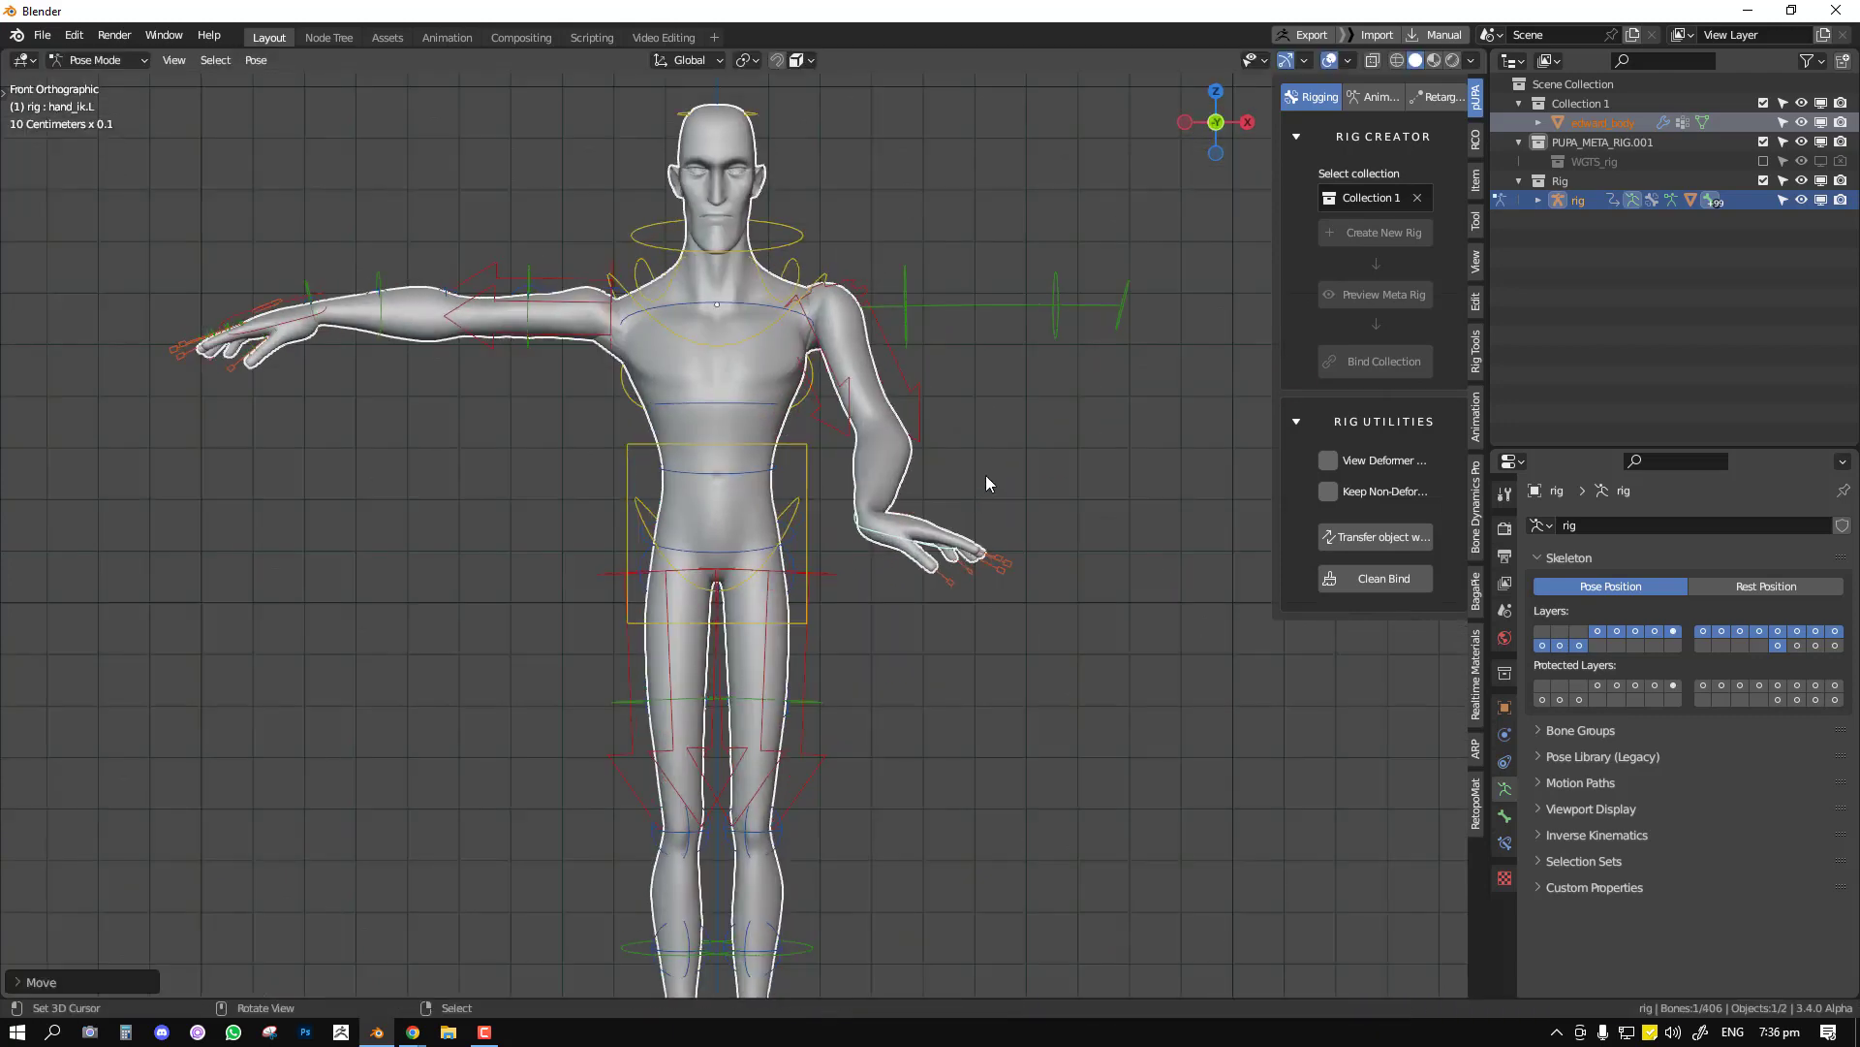
Rotate the left hand IK control so the fingers point down, then move the hand beside the thigh.
key(r)
click(857, 686)
middle_drag(876, 625, 625, 603)
key(g)
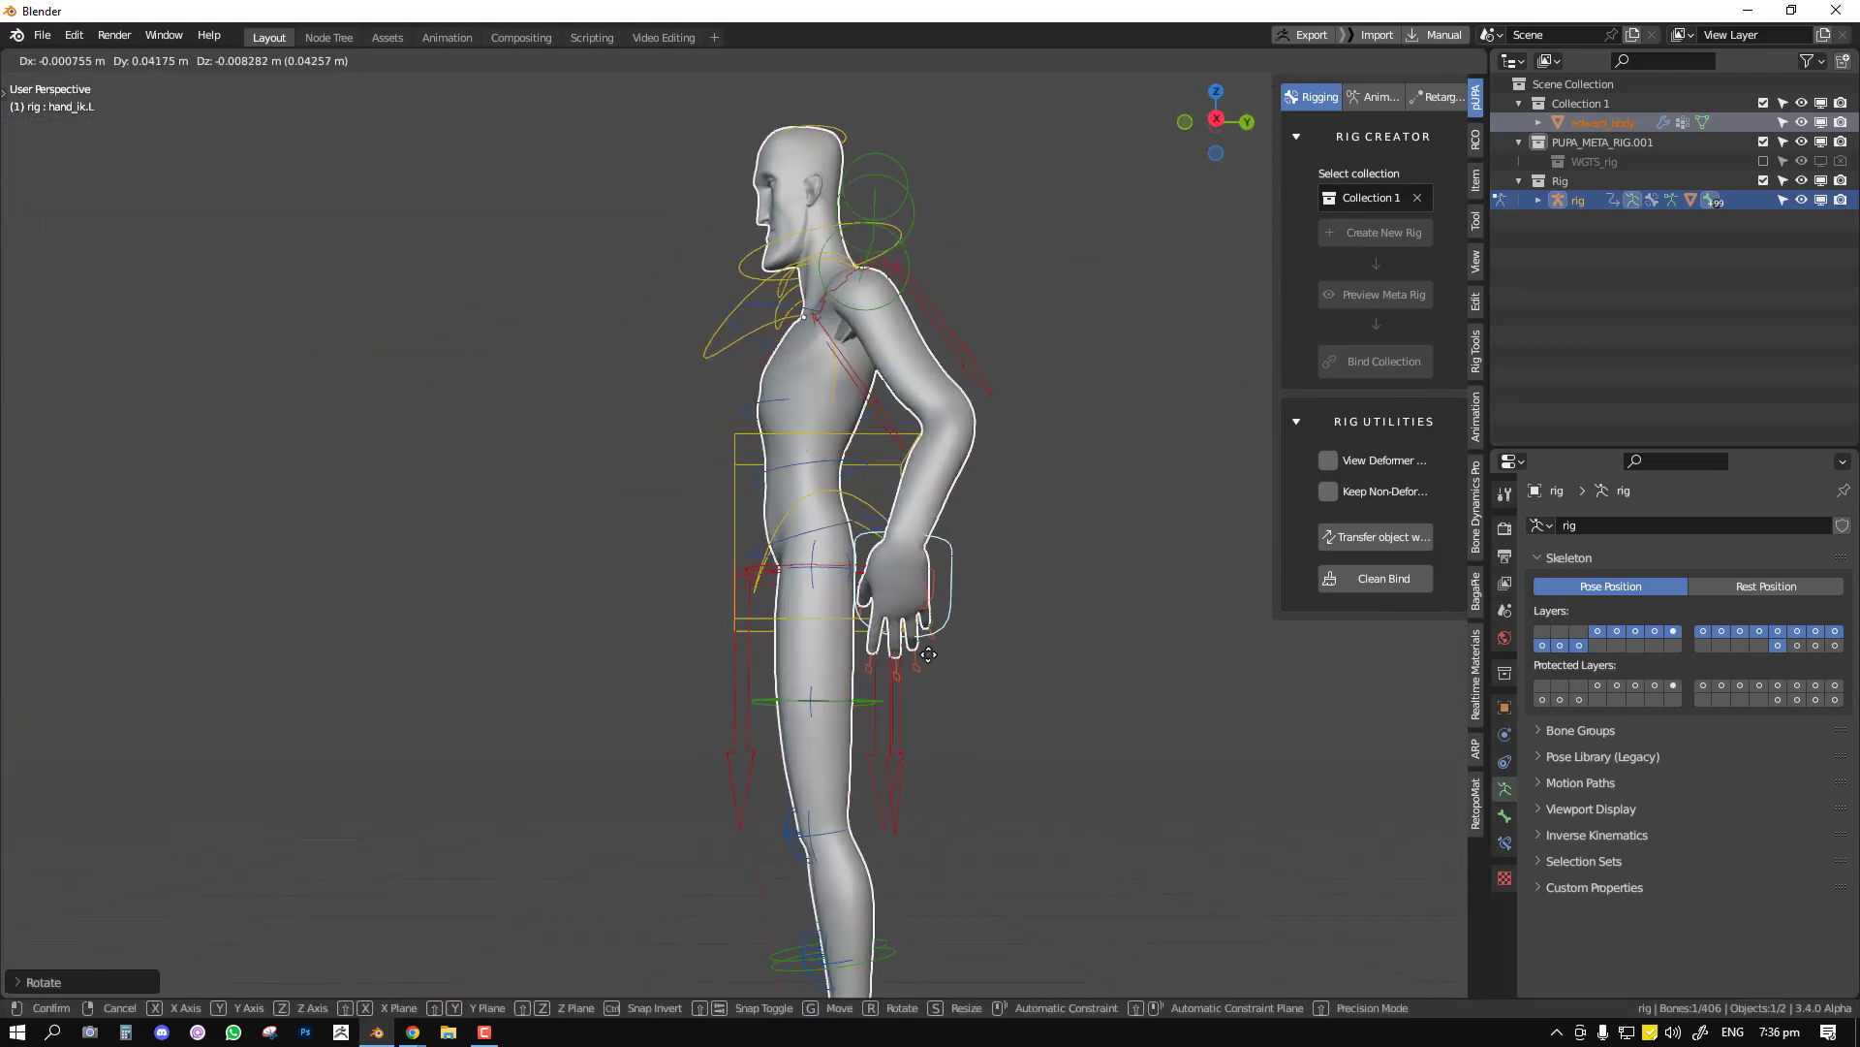
click(821, 635)
middle_drag(822, 635, 945, 630)
key(KP_1)
Try rotating the upper spine control, then clear the rotation and location of all pose bones.
right_click(763, 409)
key(r)
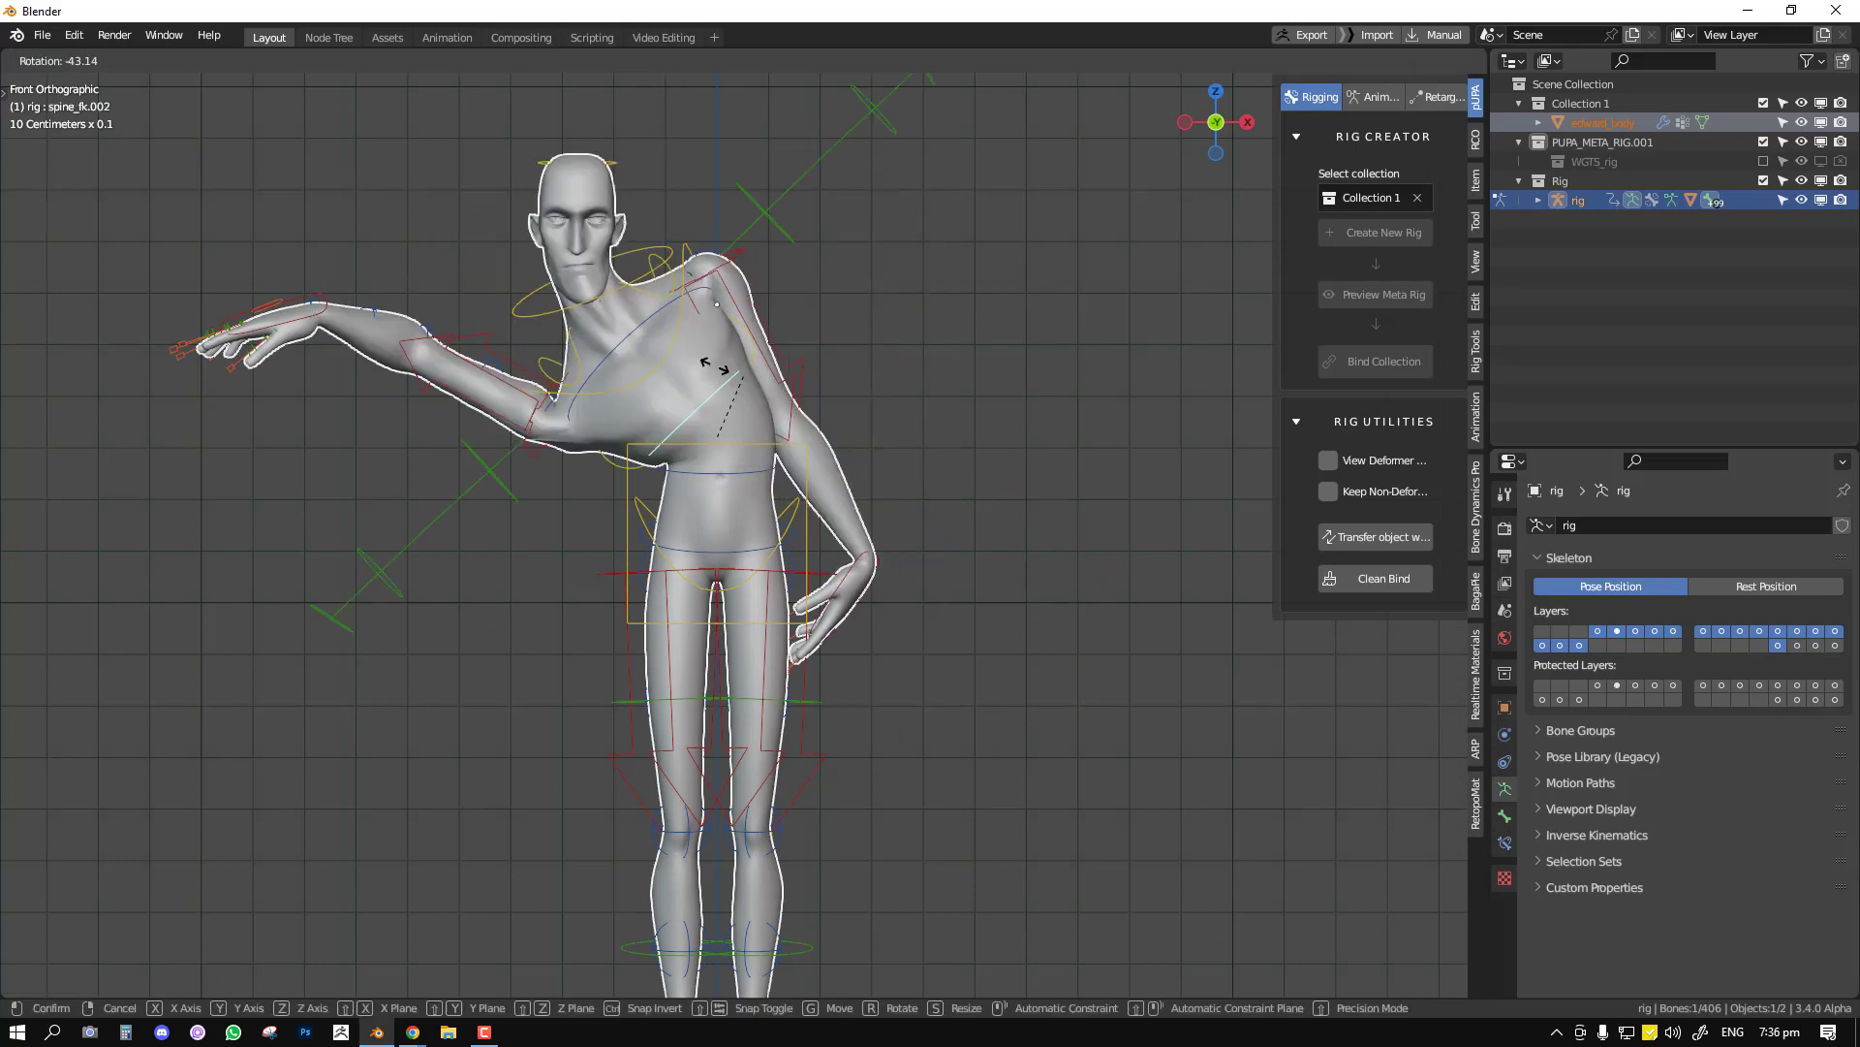
right_click(794, 508)
key(a)
key(alt+r)
key(alt+g)
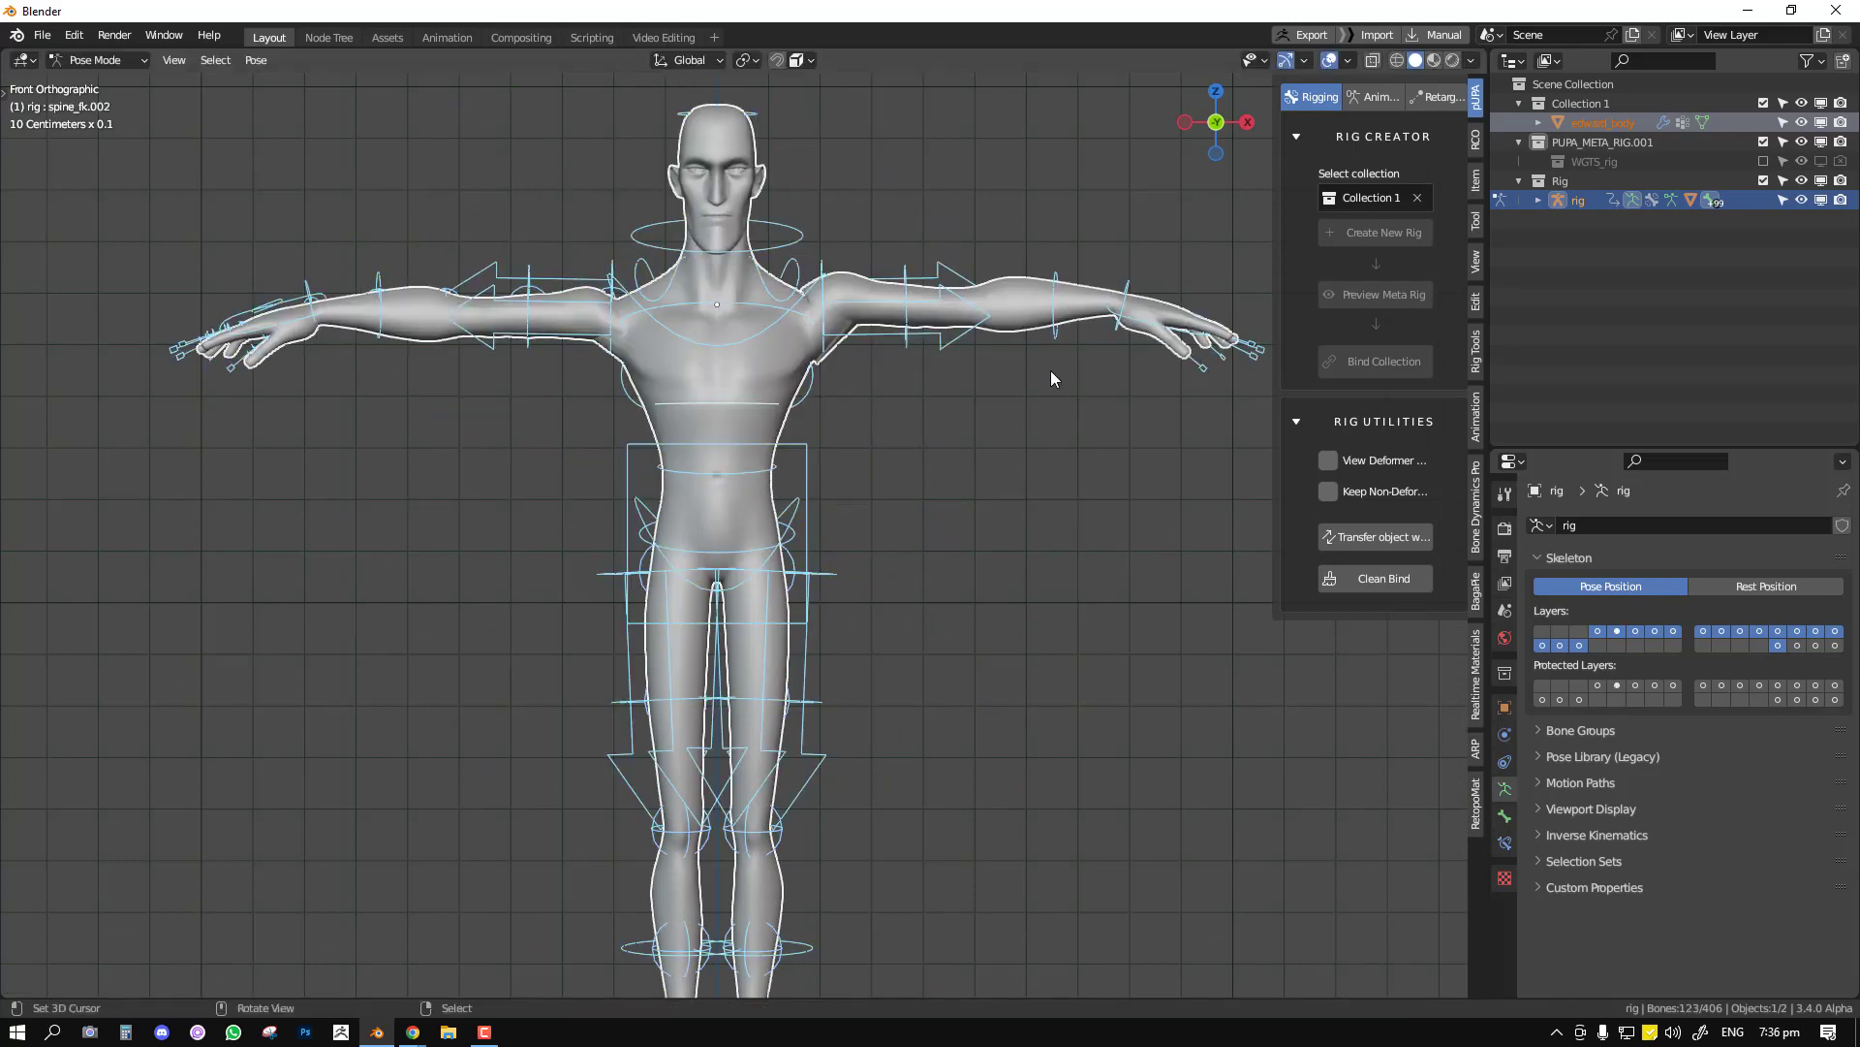
Test the left hand's finger deformation by scaling the index finger master control and a neighbouring finger control, cancelling each change.
middle_drag(1051, 370, 638, 498)
scroll(638, 498, up, 3)
right_click(725, 503)
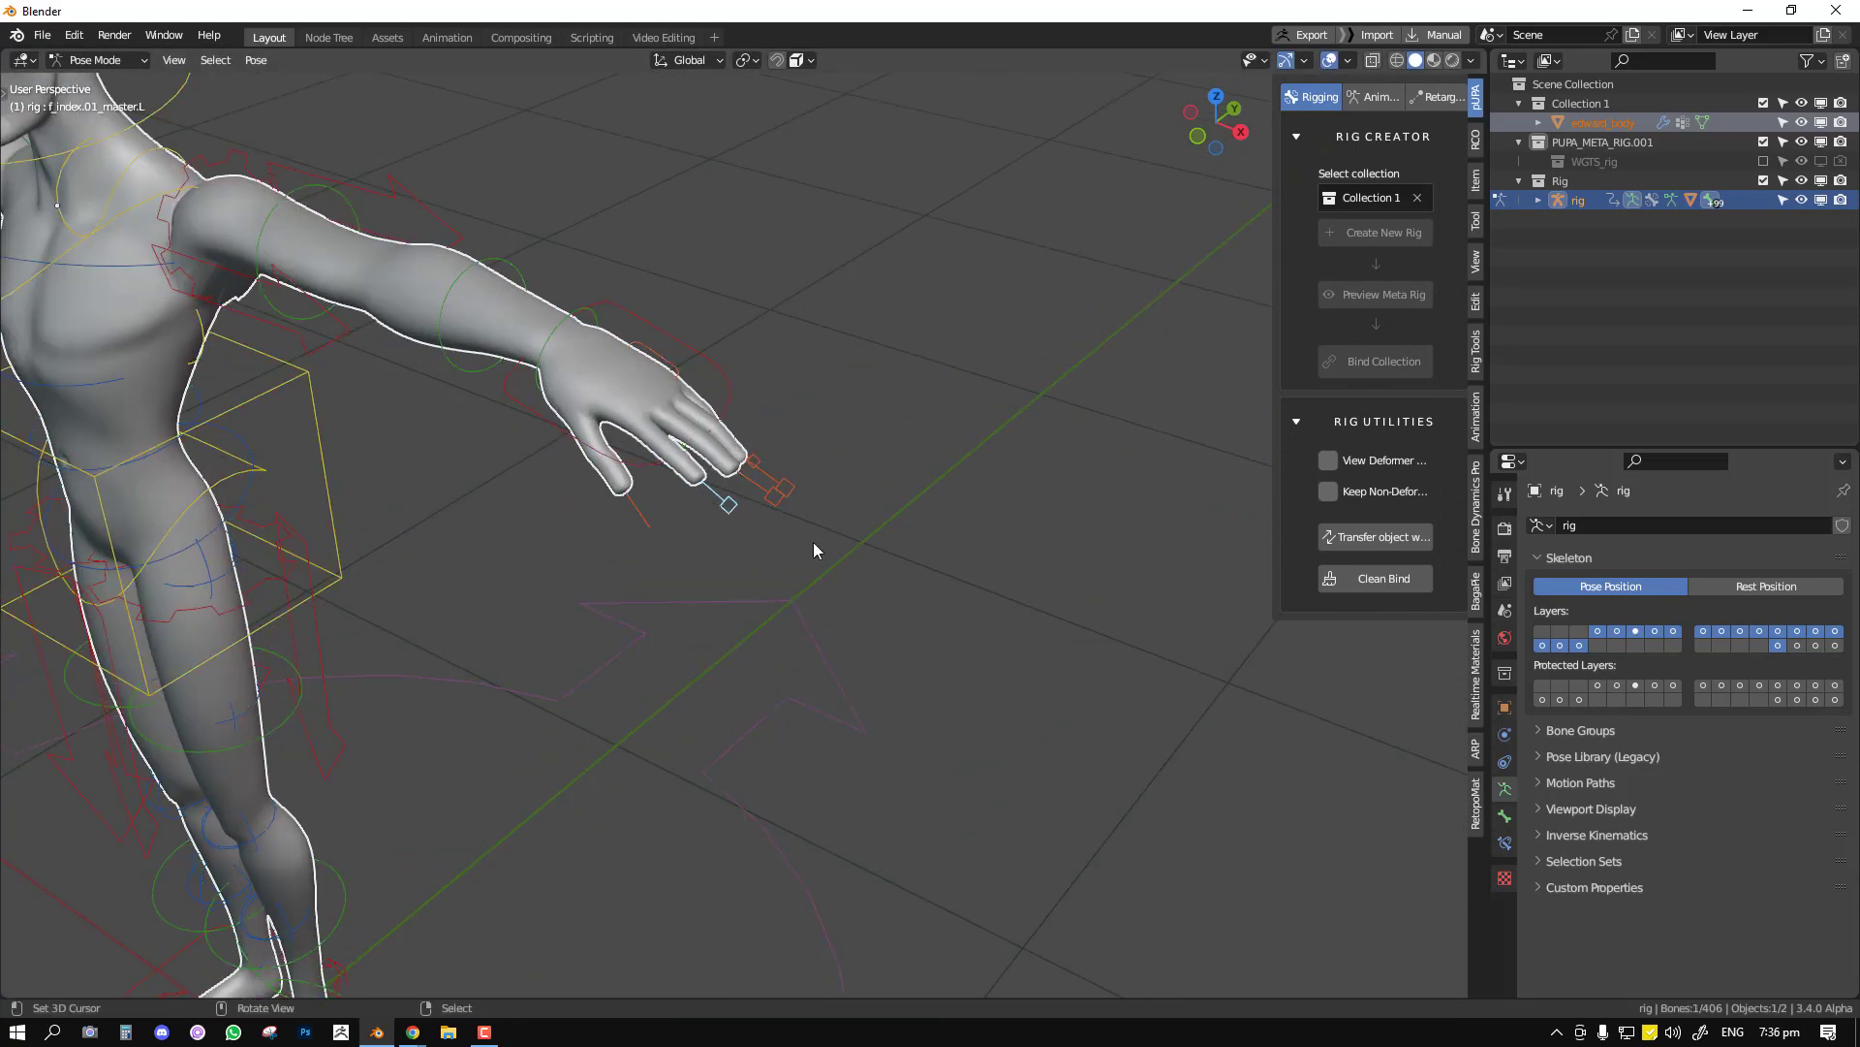
key(s)
right_click(754, 497)
middle_drag(754, 496, 736, 634)
right_click(632, 569)
key(s)
right_click(673, 593)
Test scaling the control next to the left middle finger's master control and cancel the change.
scroll(657, 600, down, 2)
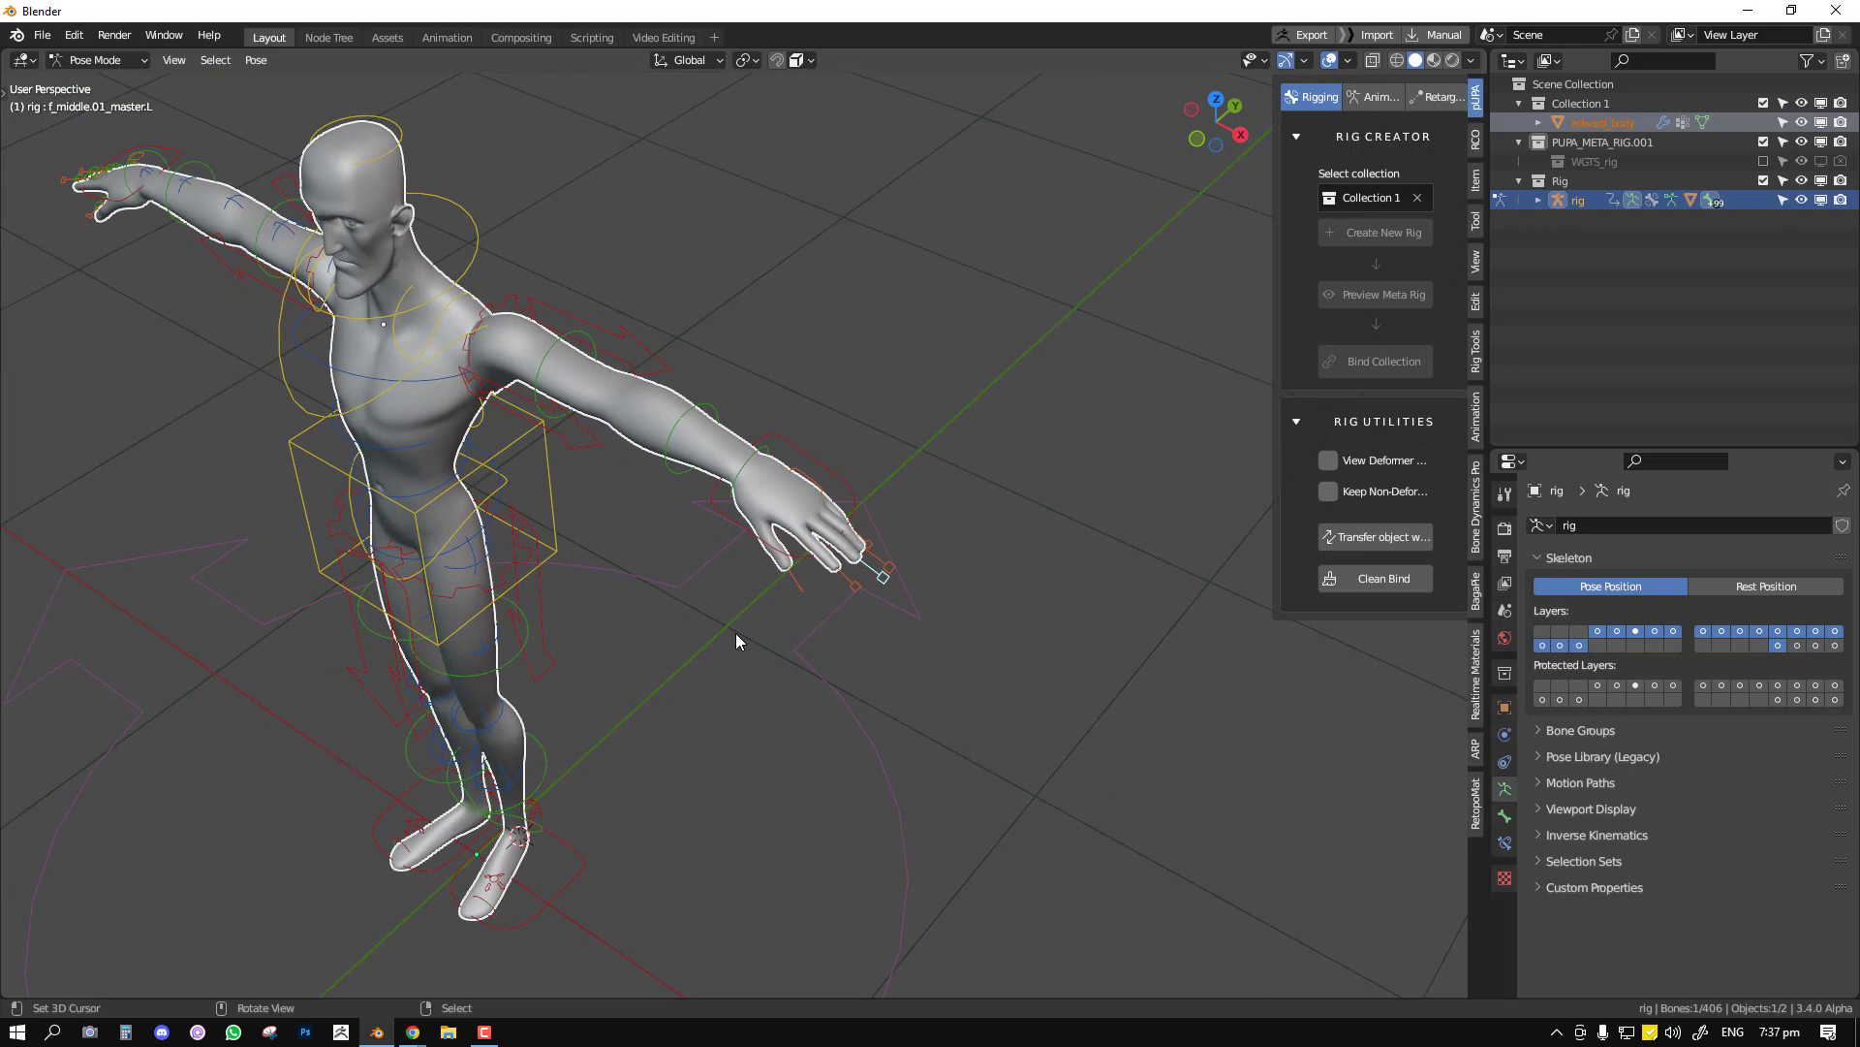
scroll(892, 599, up, 2)
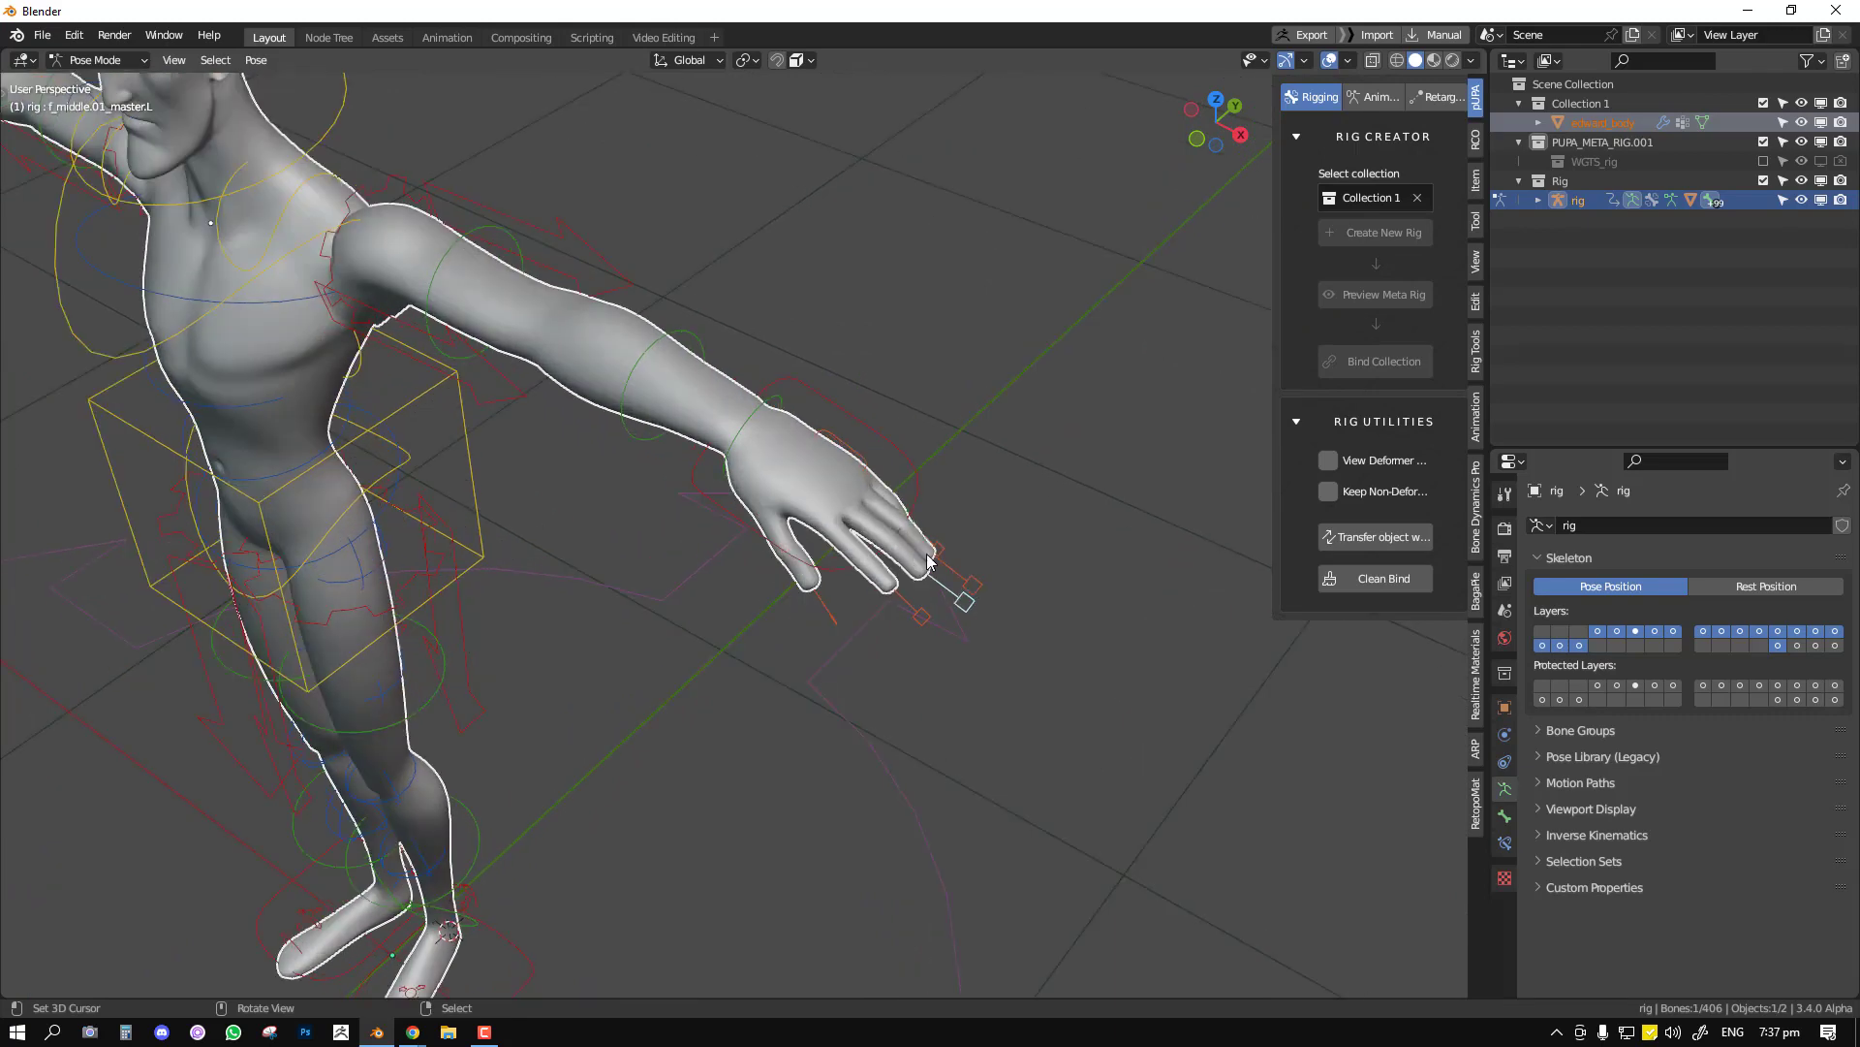
right_click(969, 589)
key(s)
right_click(996, 568)
scroll(726, 607, down, 3)
middle_drag(727, 607, 978, 475)
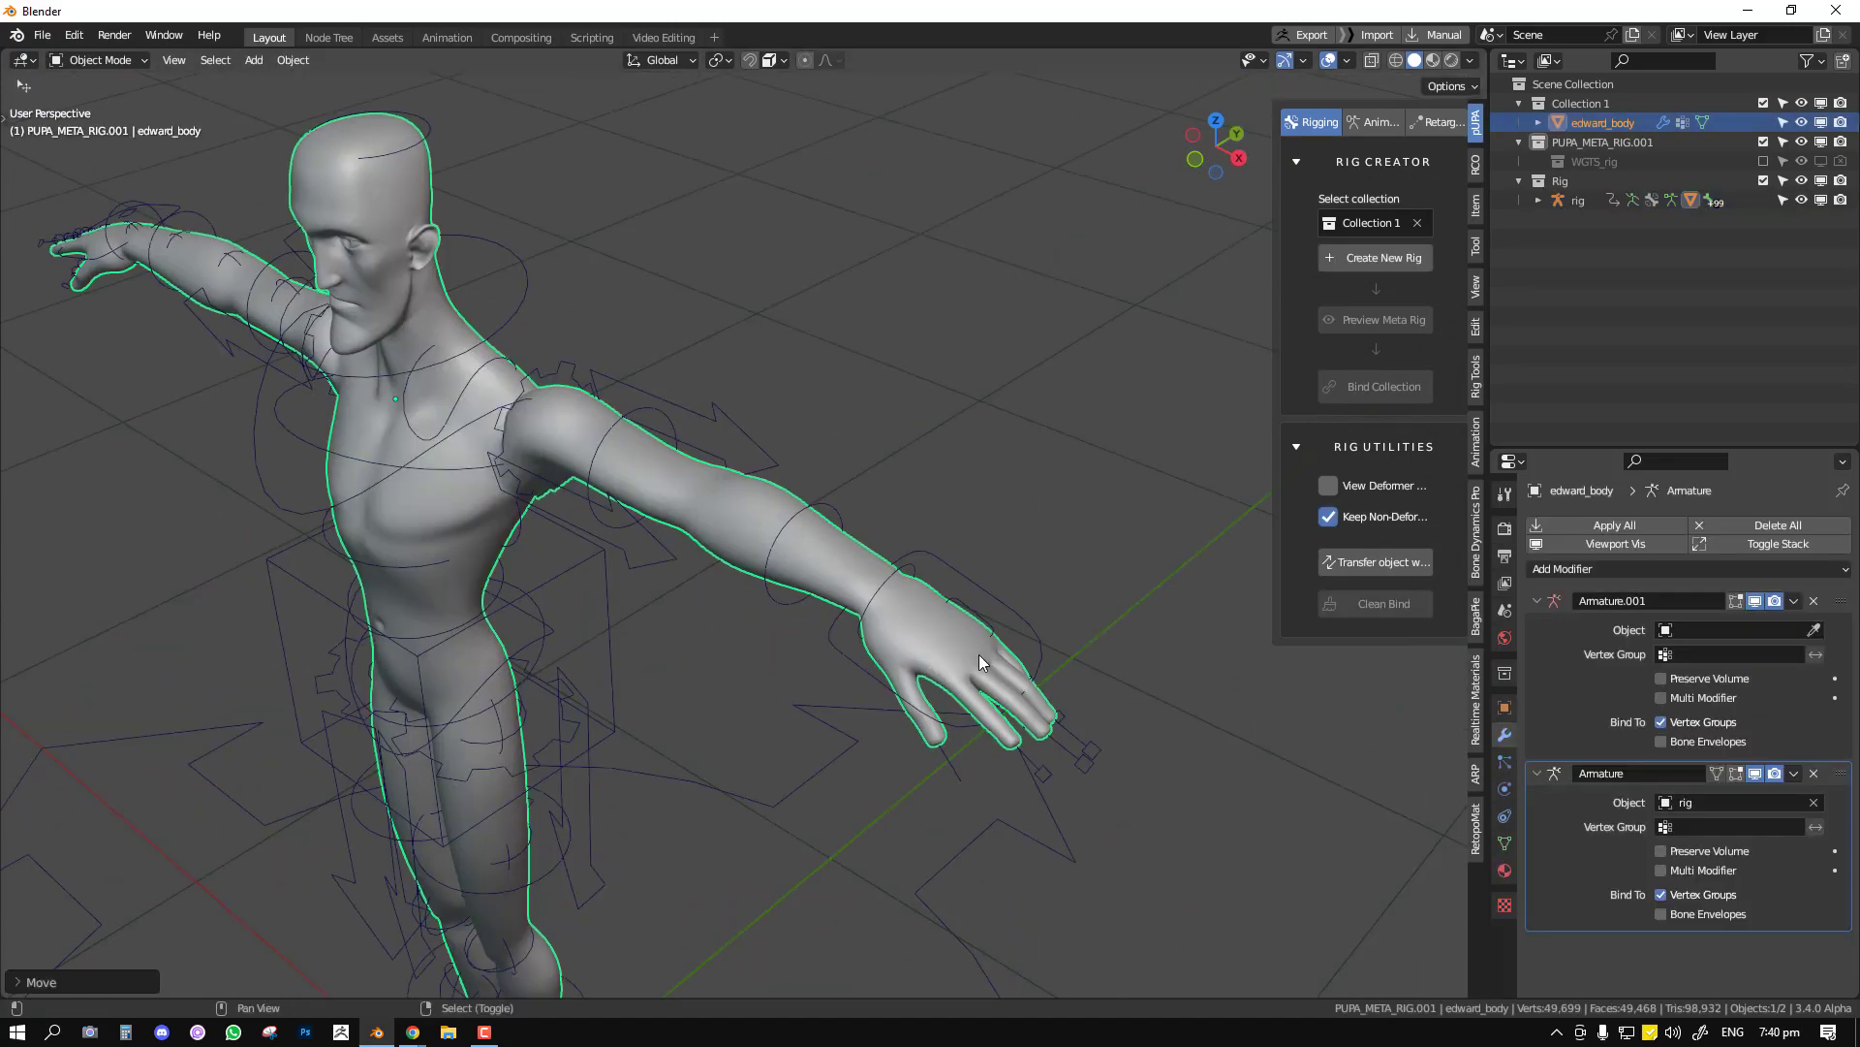
Examine the body mesh's left forearm and hand topology in Edit Mode, then return to Object Mode.
key(Tab)
key(alt+a)
middle_drag(830, 625, 867, 619)
shift+middle_drag(1081, 533, 838, 530)
scroll(838, 530, up, 1)
scroll(758, 560, up, 2)
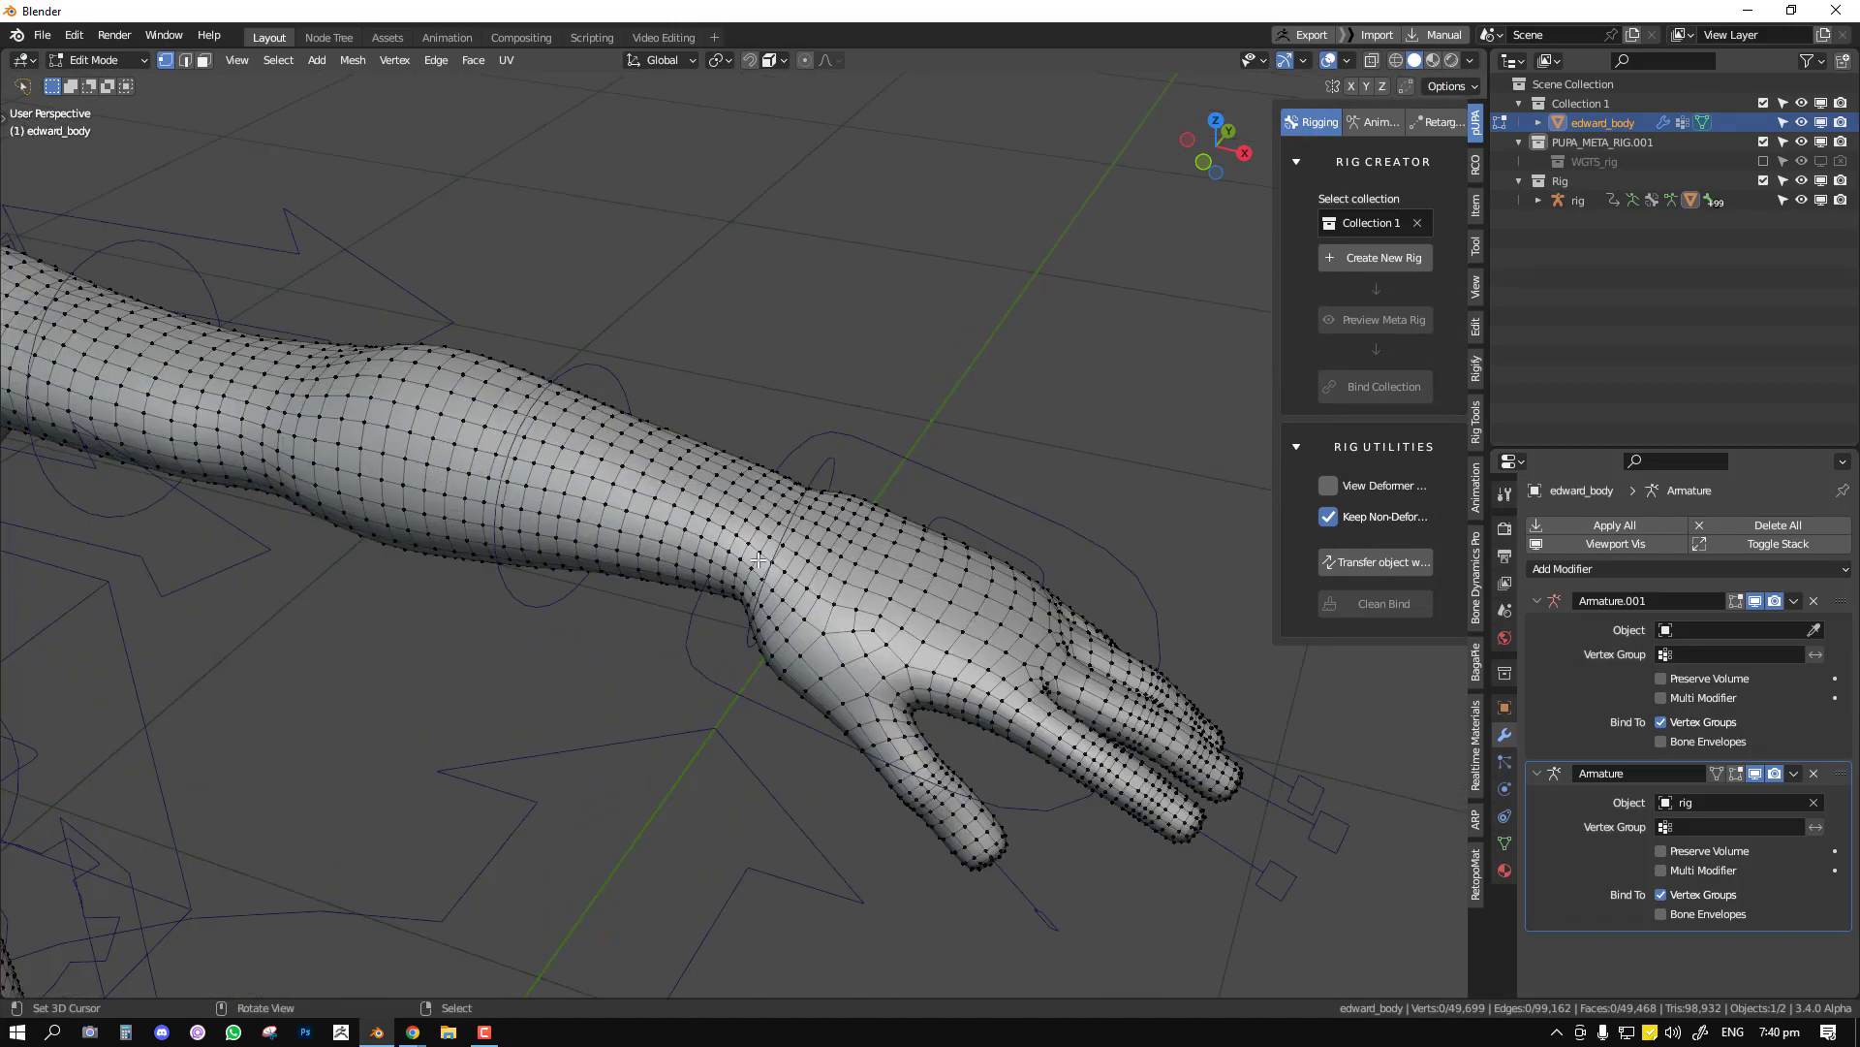
scroll(823, 567, down, 2)
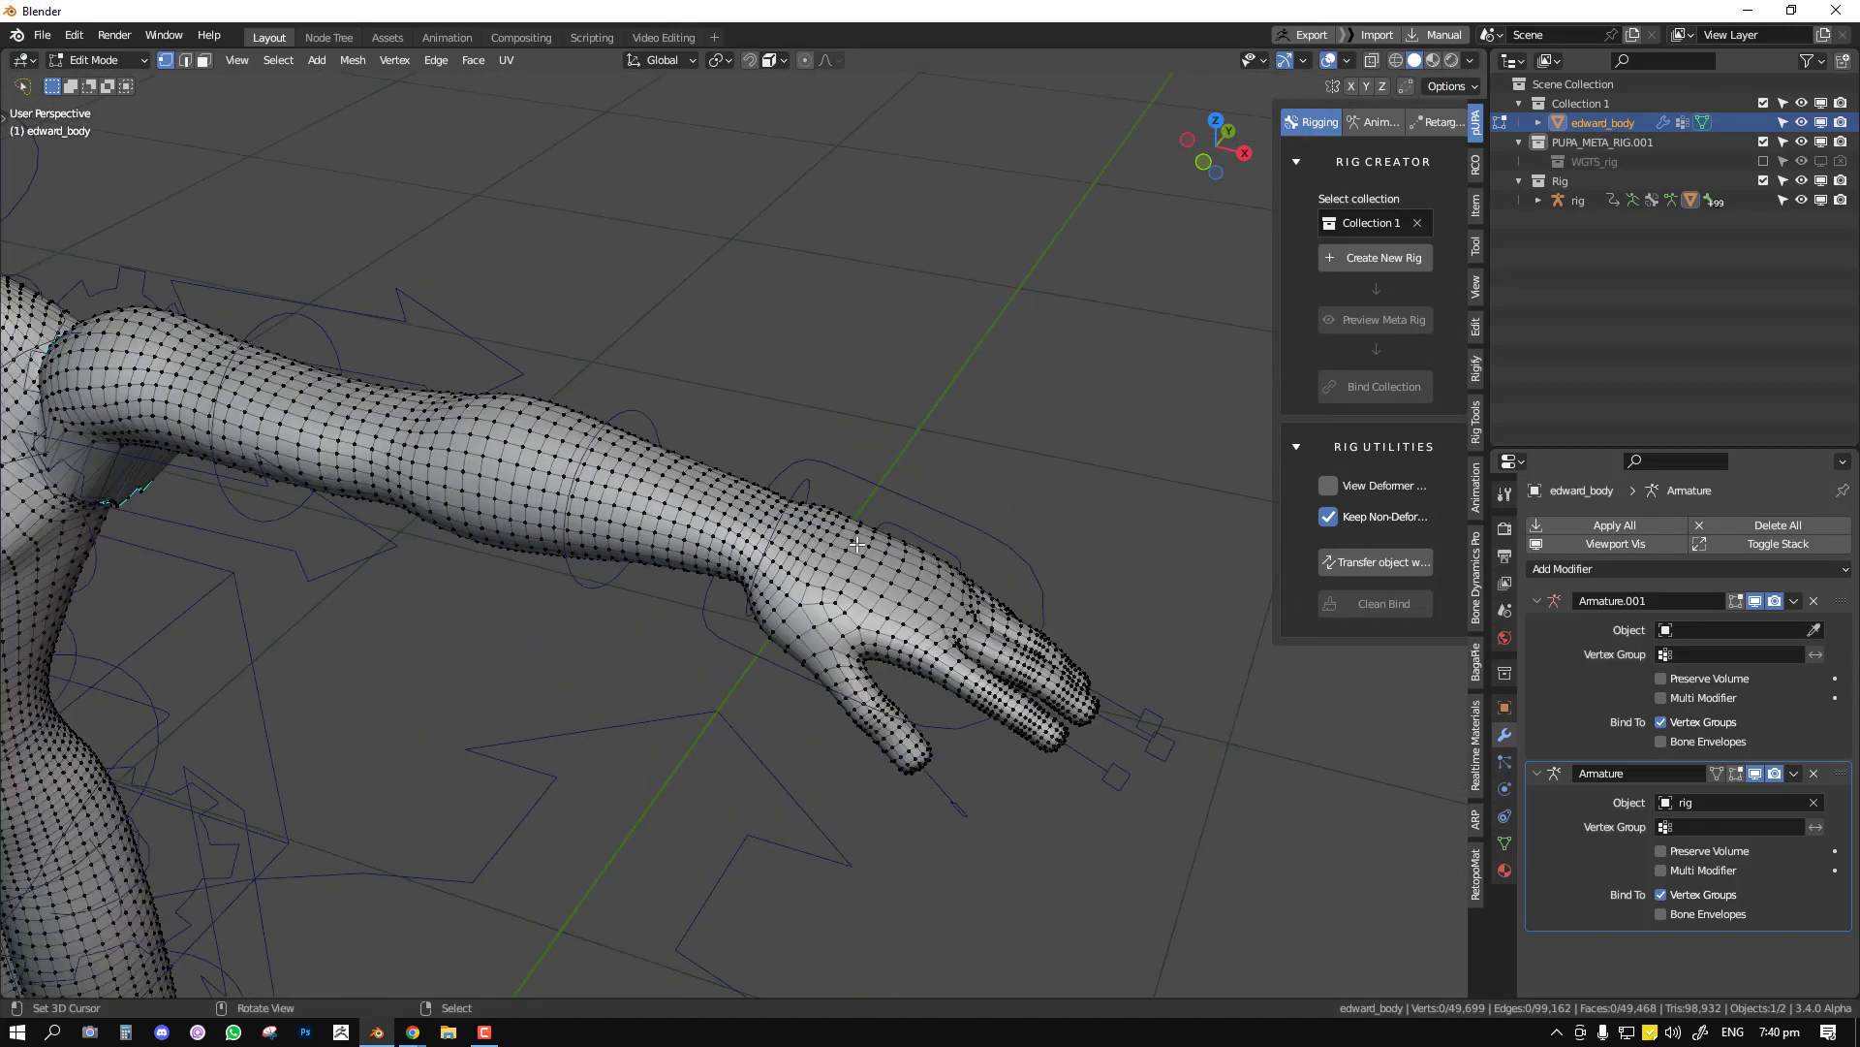
scroll(813, 588, down, 4)
key(Tab)
scroll(484, 770, down, 3)
shift+middle_drag(517, 824, 515, 656)
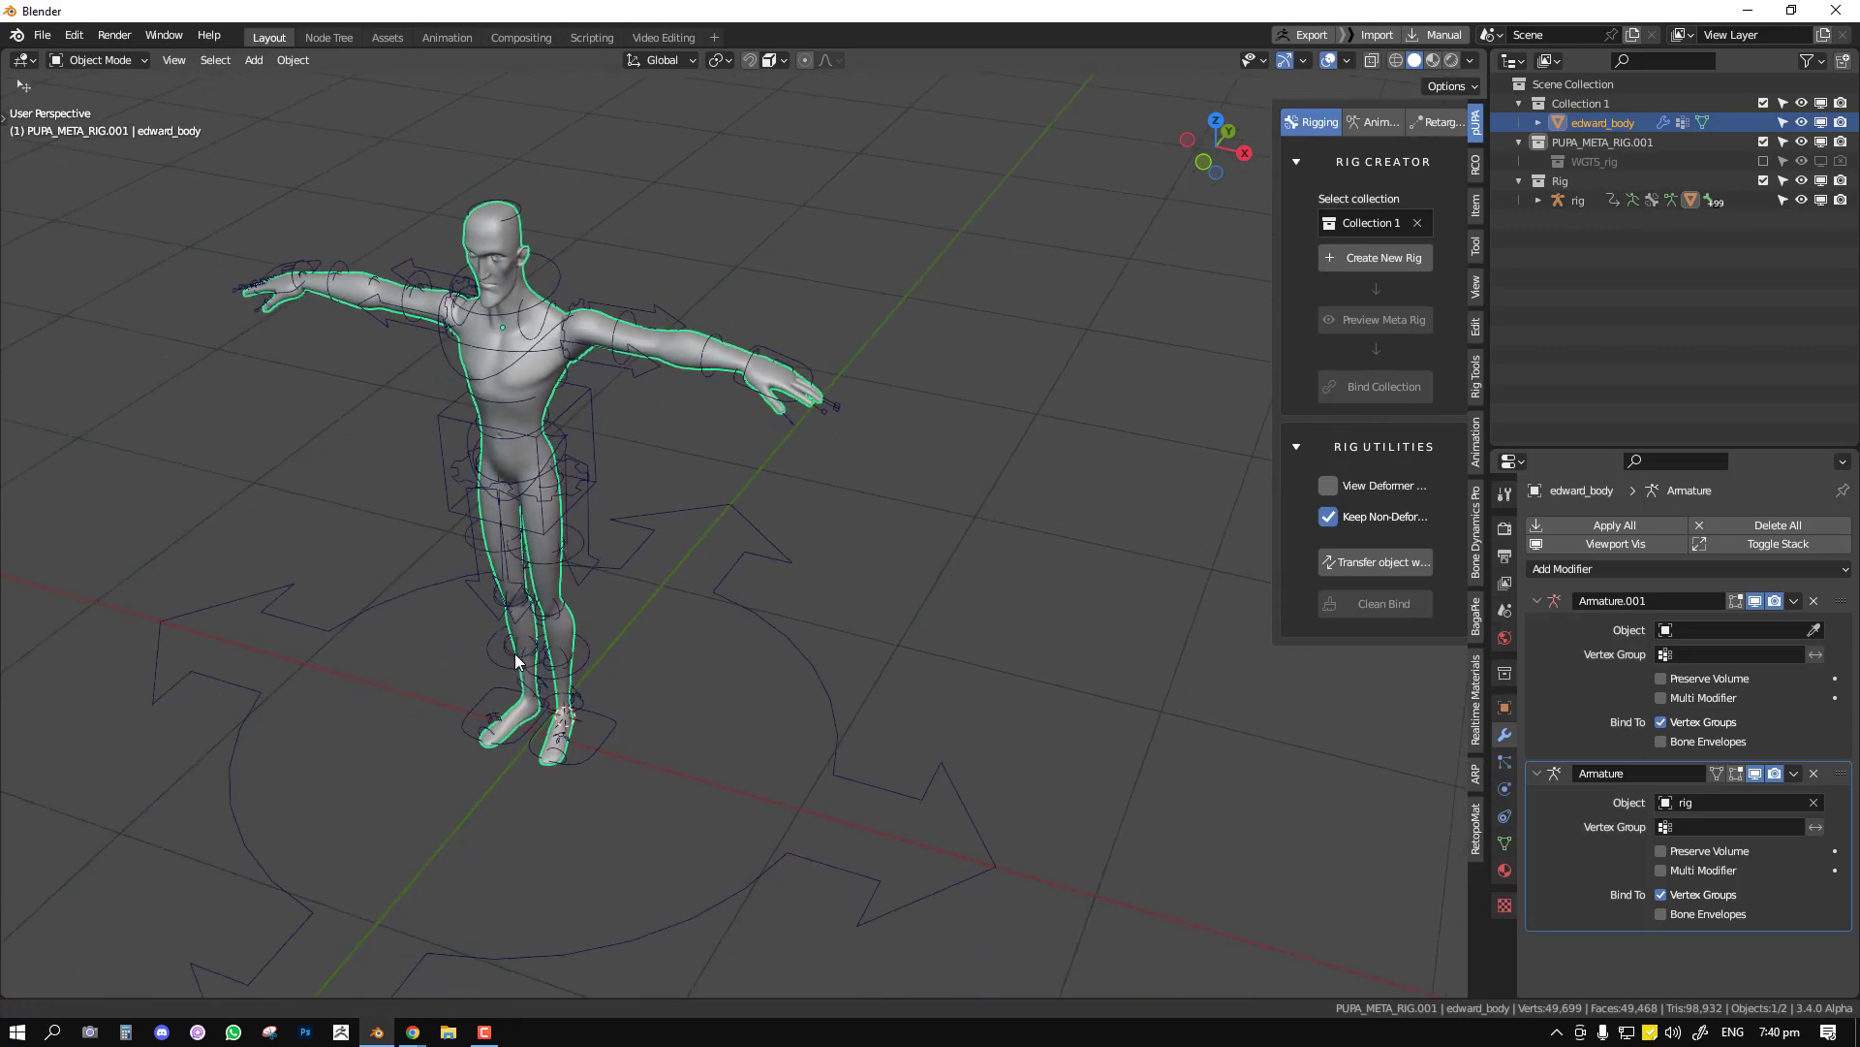
In Edit Mode, select the edge loop around the left wrist and rip it in place to detach the hand.
scroll(542, 620, up, 1)
middle_drag(796, 388, 794, 399)
scroll(795, 397, up, 5)
key(Tab)
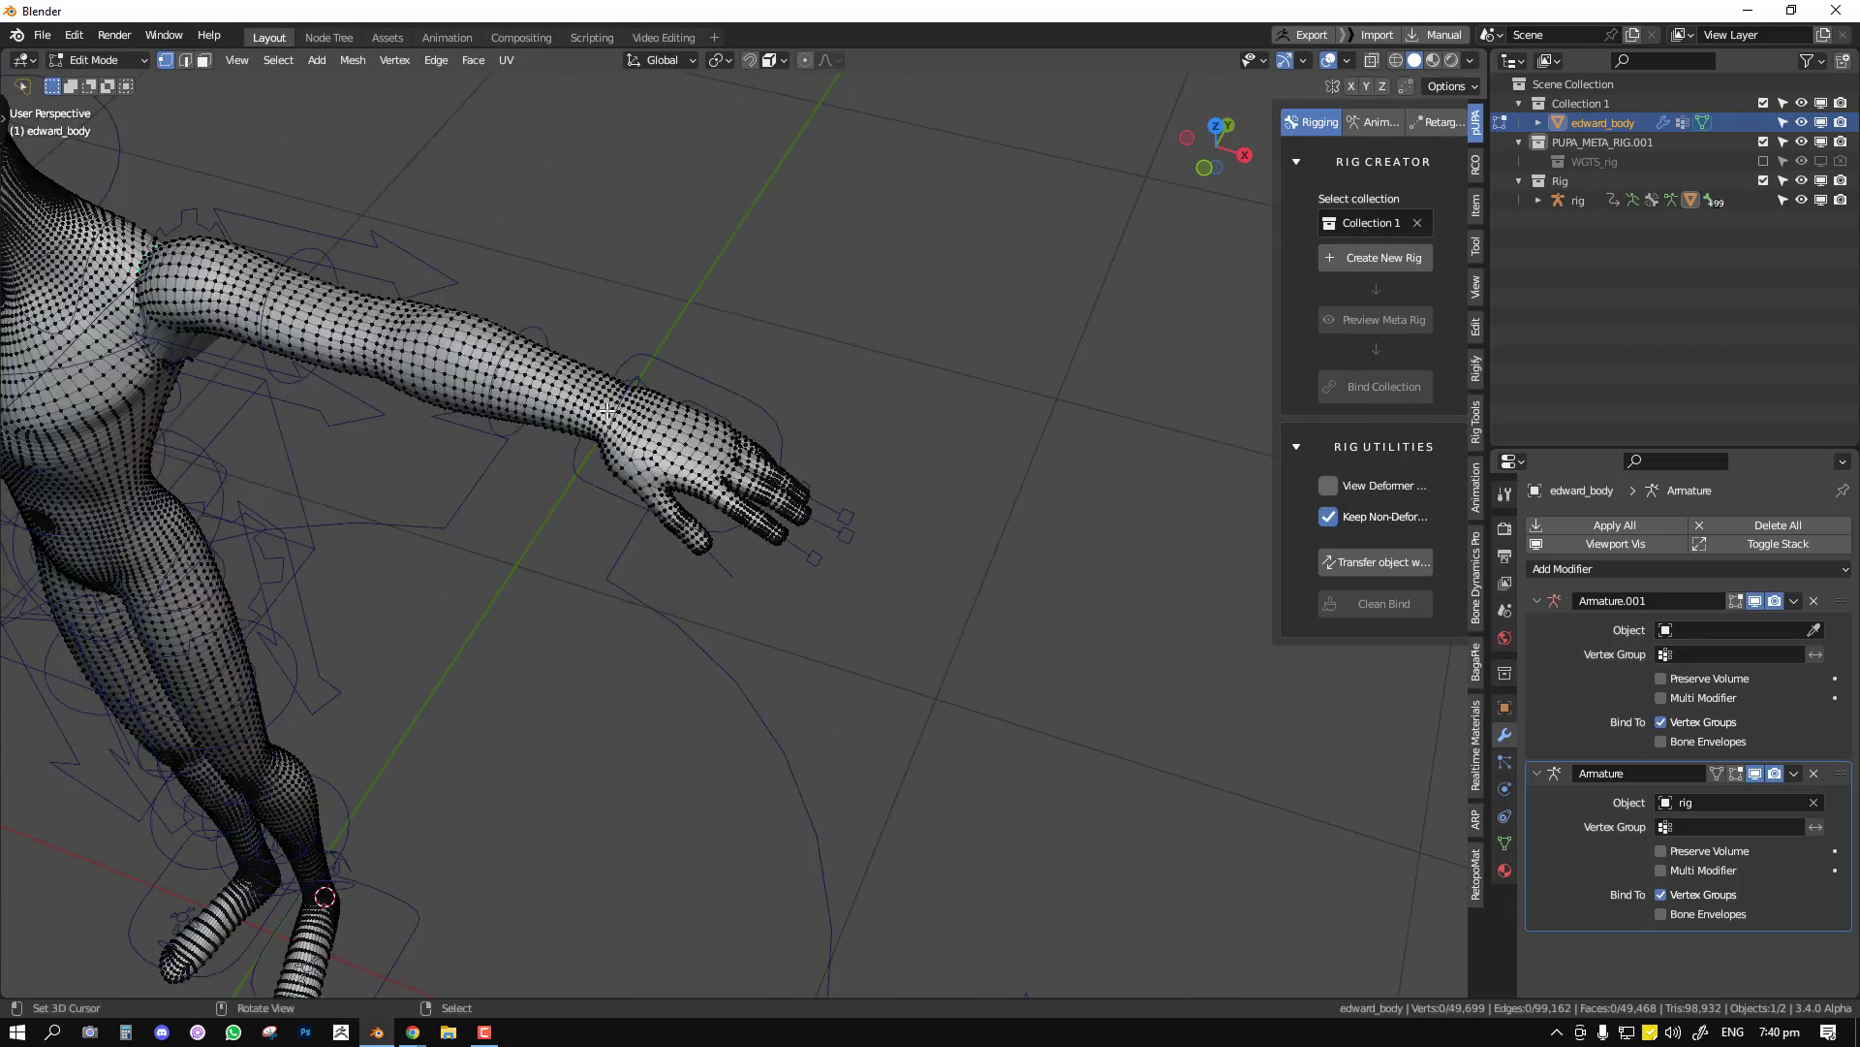
scroll(621, 431, up, 2)
scroll(621, 431, up, 3)
alt+click(688, 513)
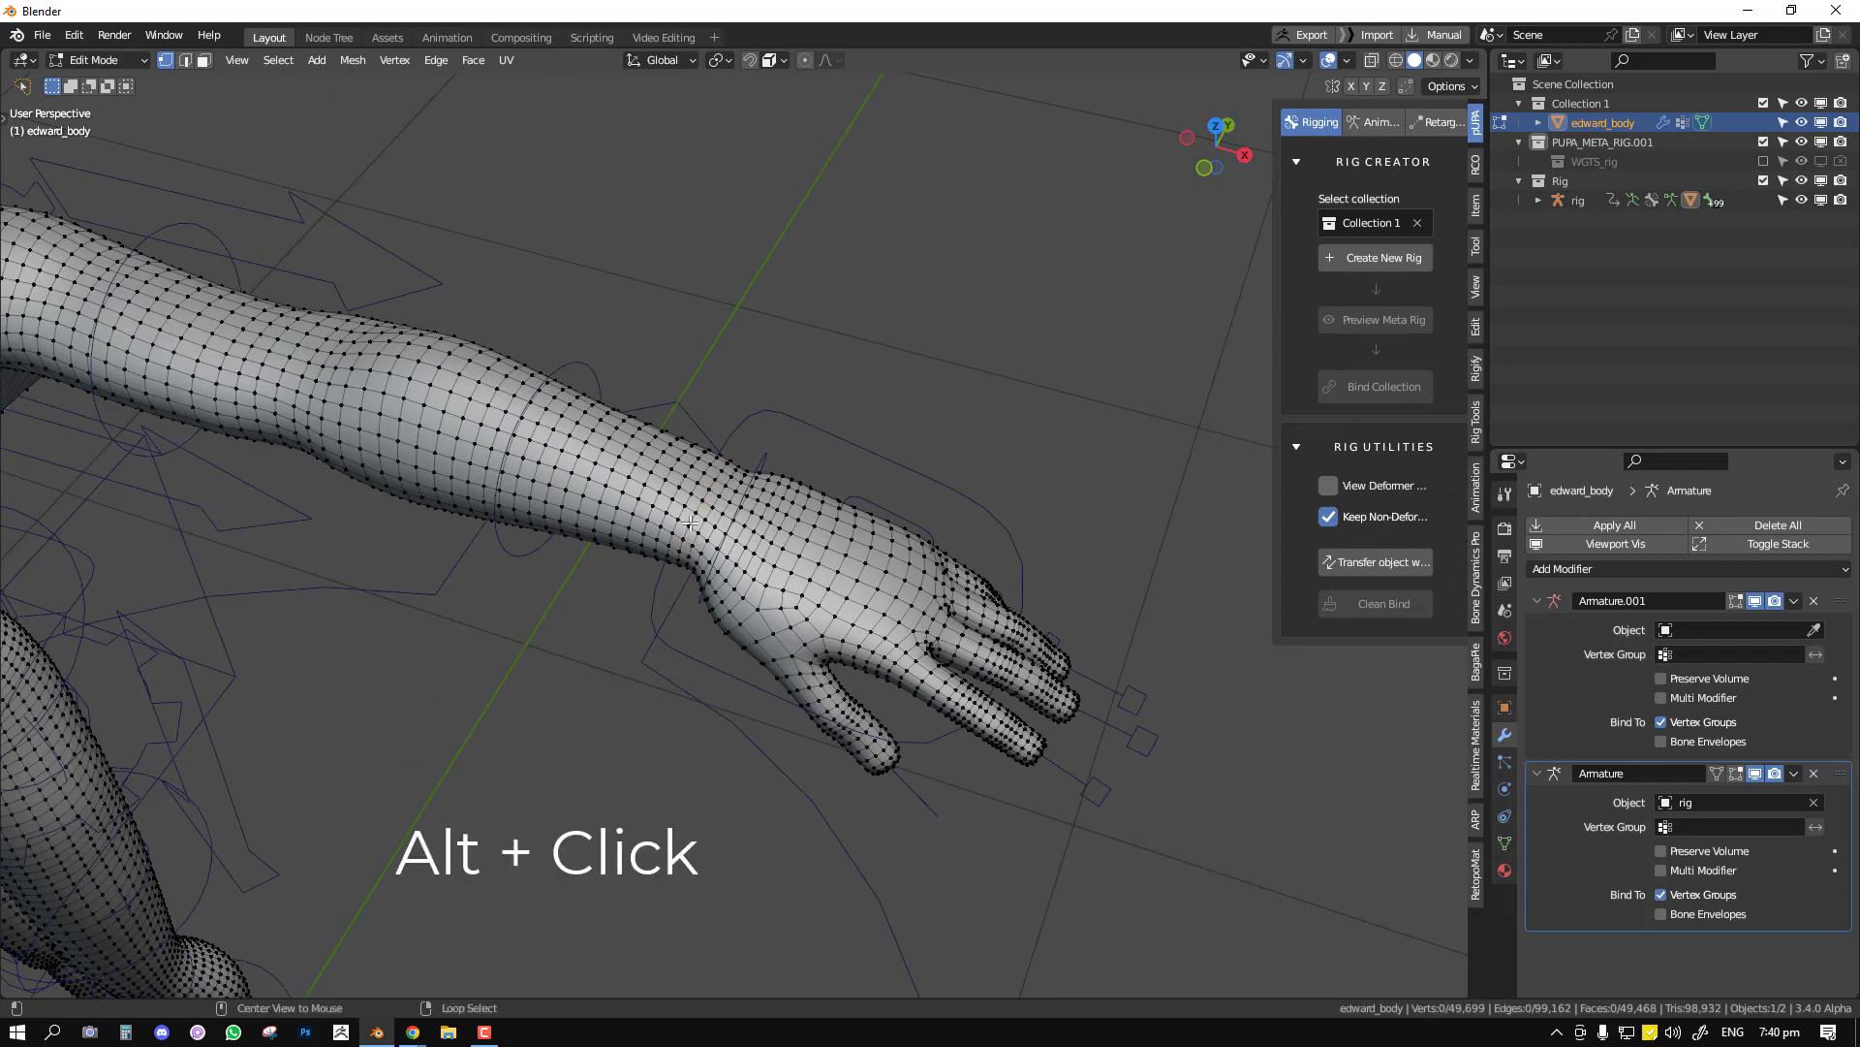
key(v)
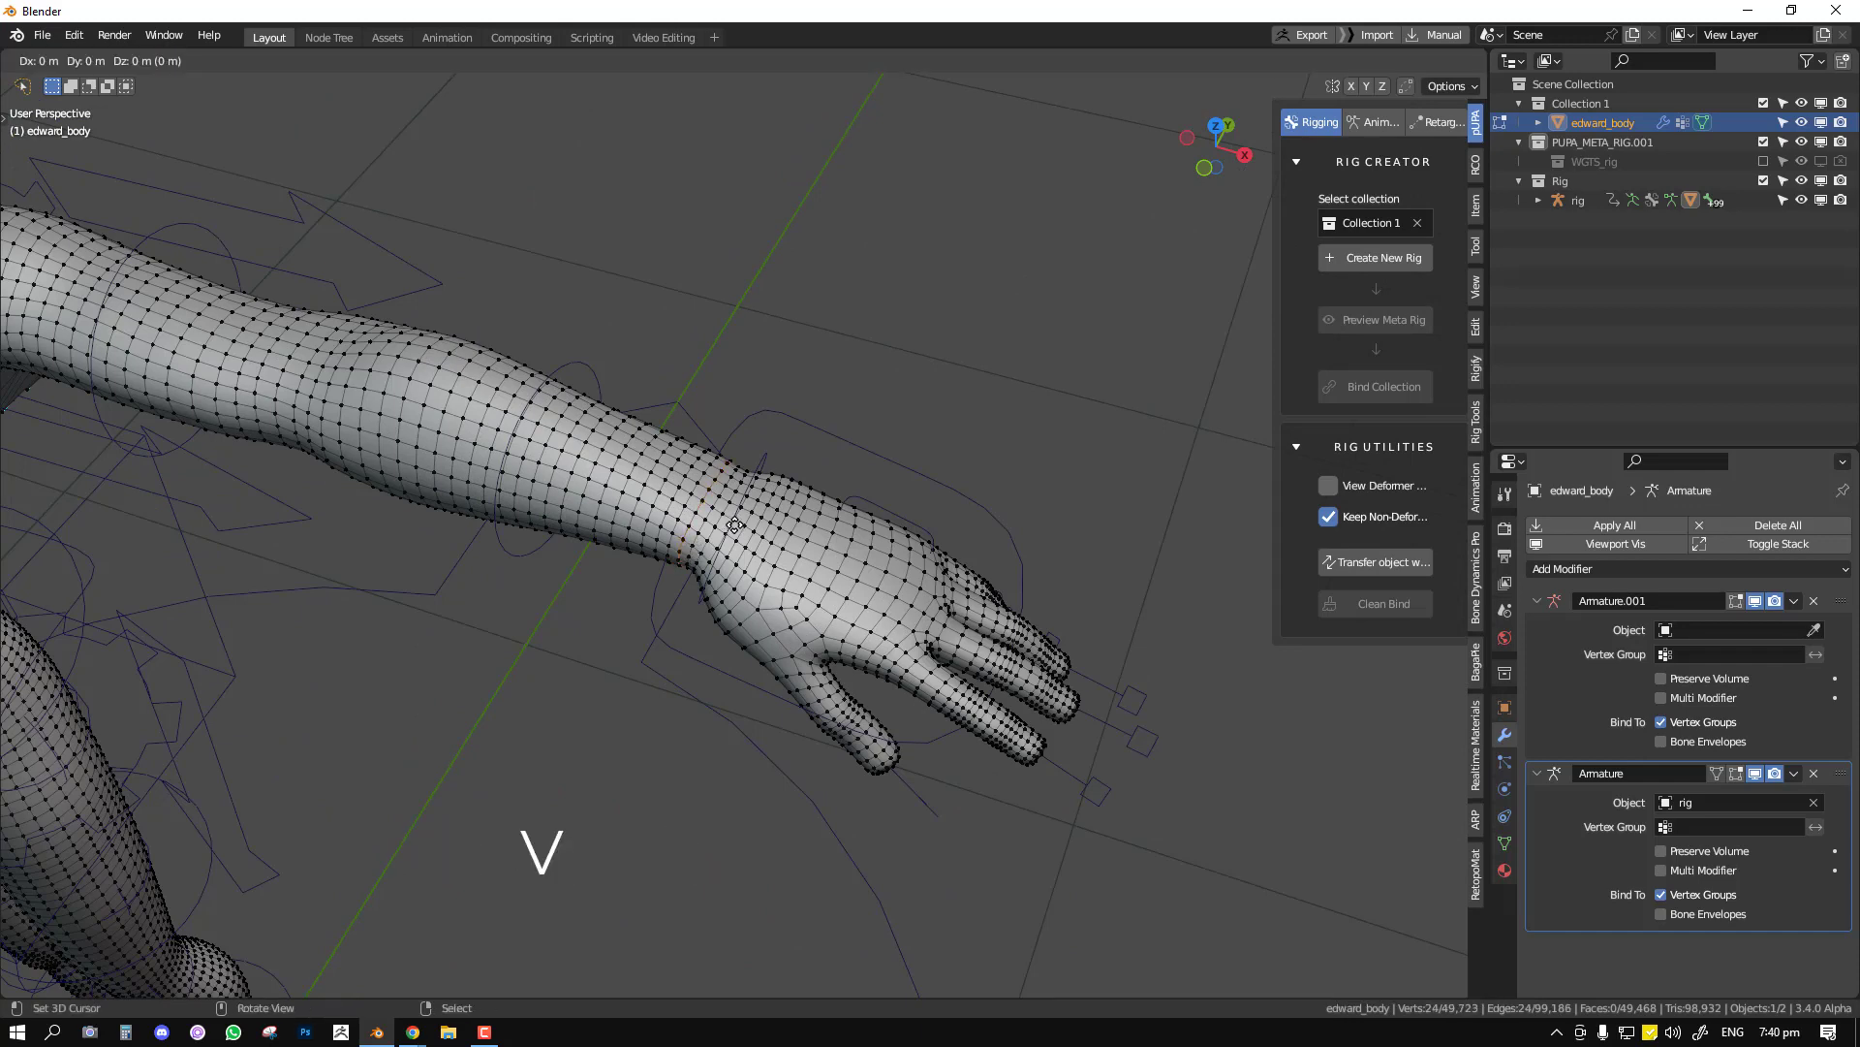
right_click(780, 543)
Select the whole detached left hand and try moving it away from the forearm, cancelling the move.
key(alt+a)
key(l)
key(g)
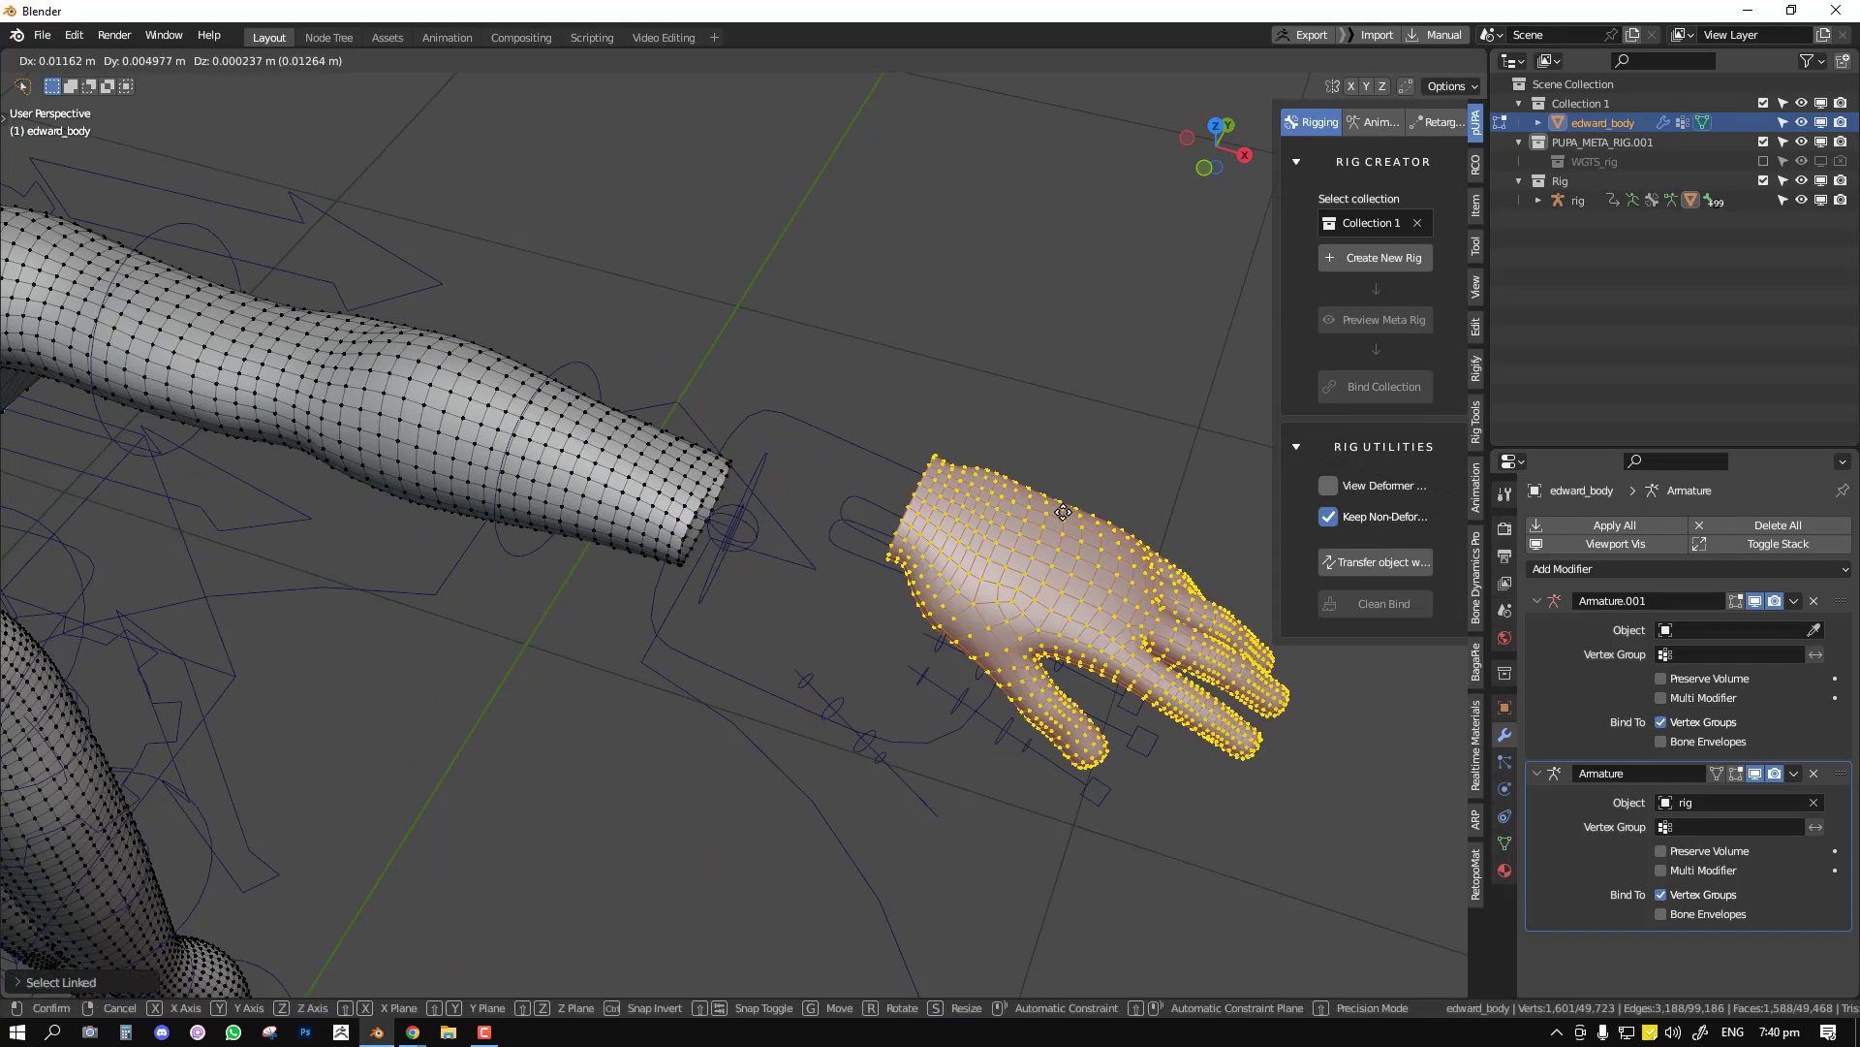
right_click(808, 566)
Rip the edge loop around the right wrist in place and select the whole detached right hand.
scroll(823, 560, down, 3)
shift+middle_drag(557, 578, 736, 428)
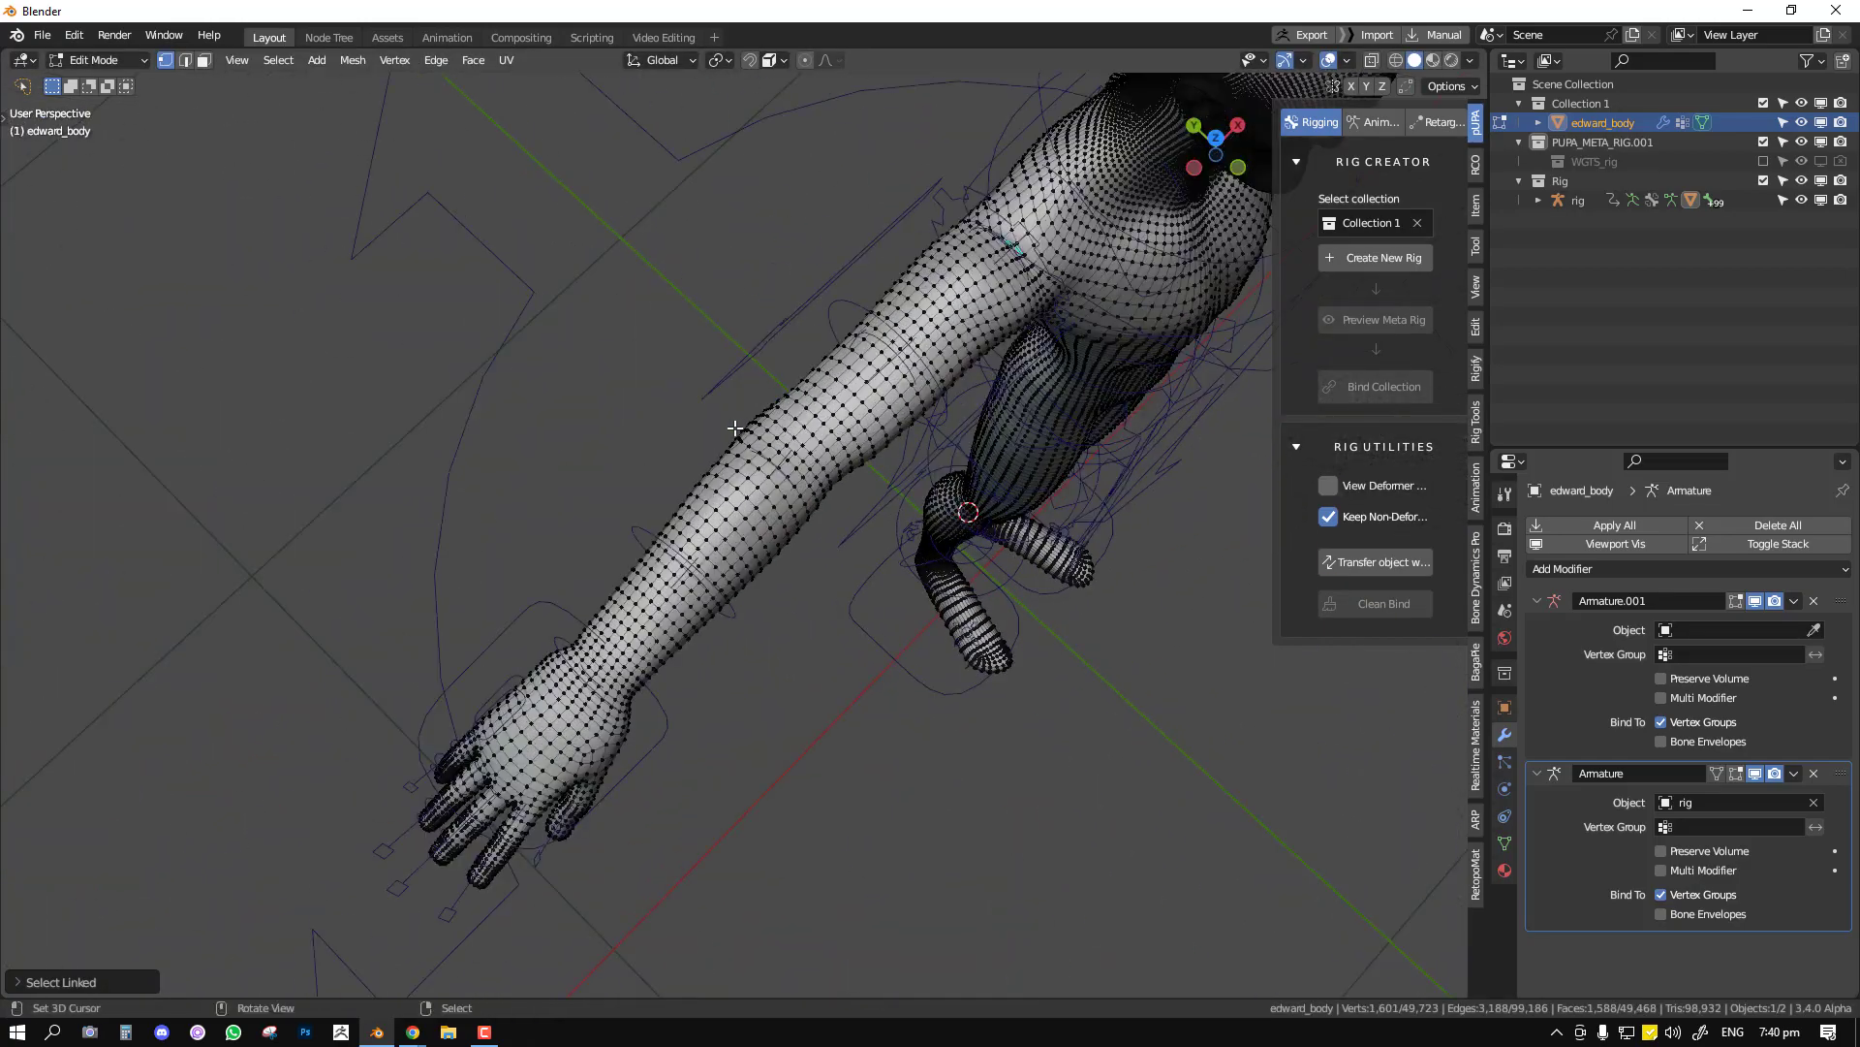
scroll(564, 763, up, 2)
alt+click(545, 774)
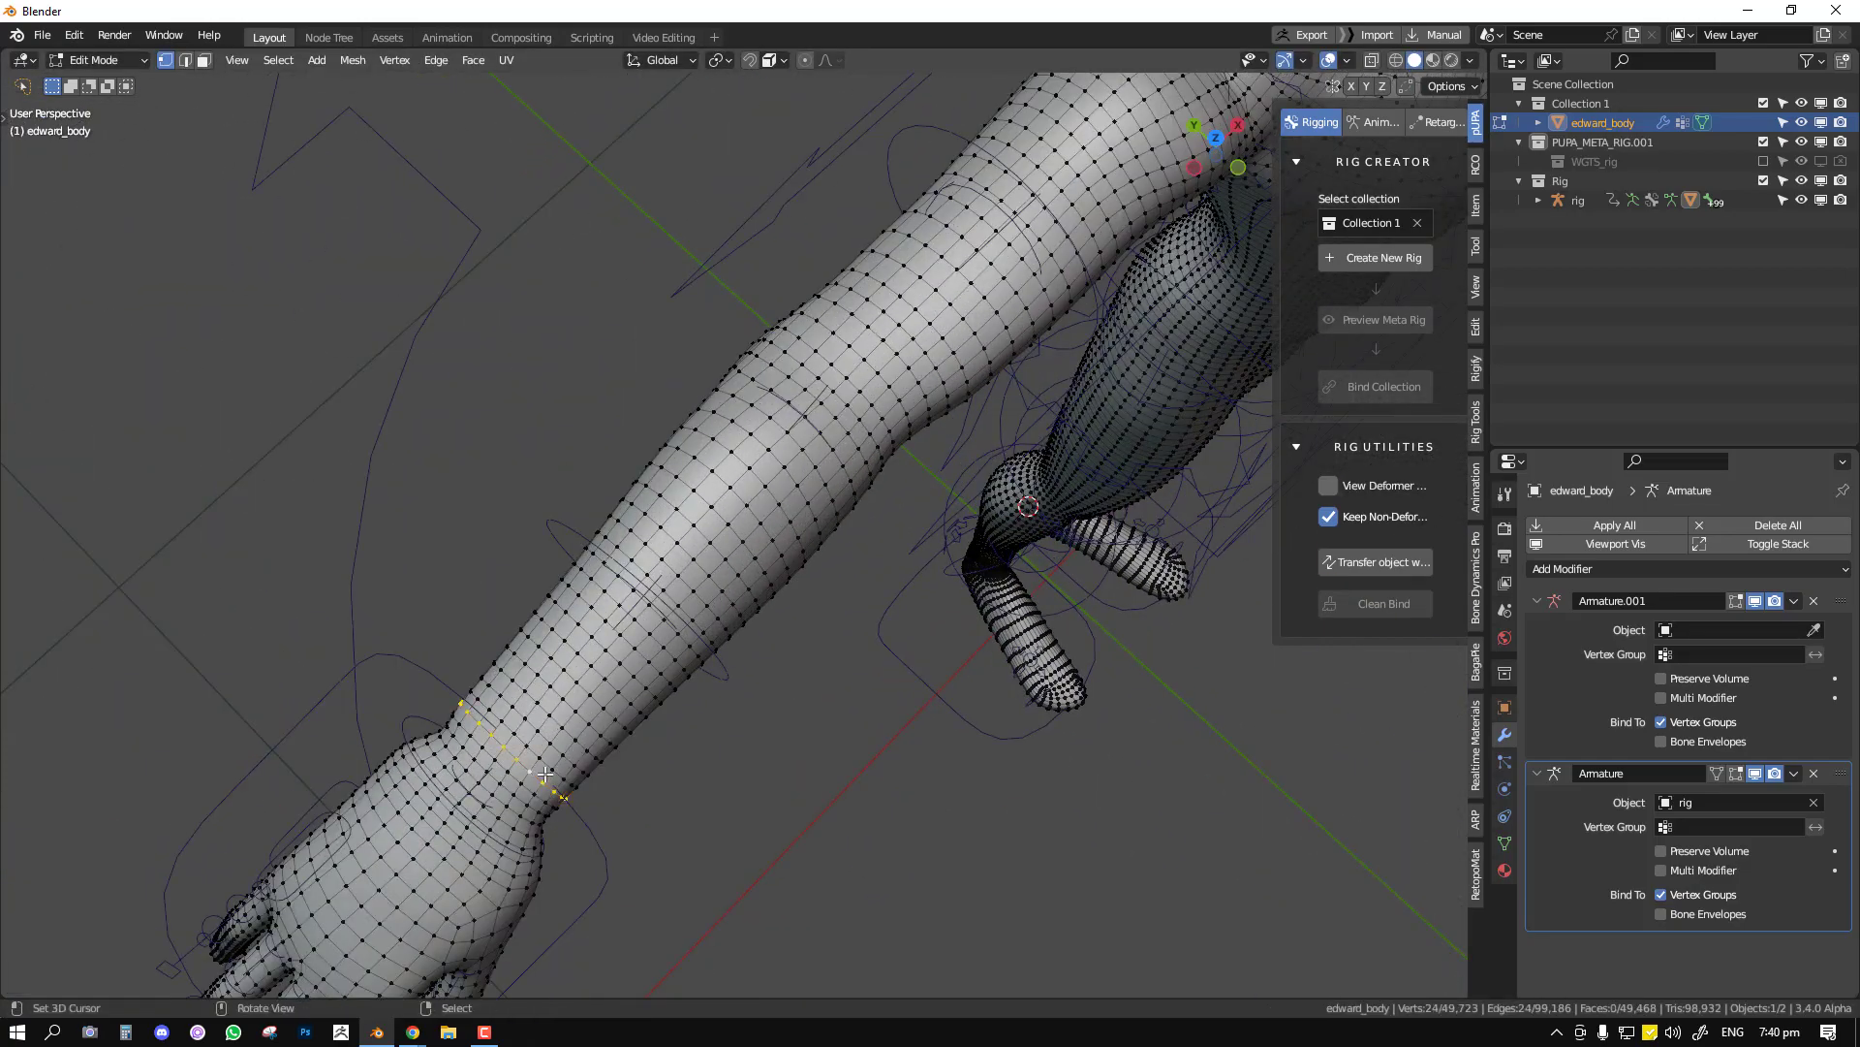
key(v)
right_click(544, 774)
key(alt+a)
key(l)
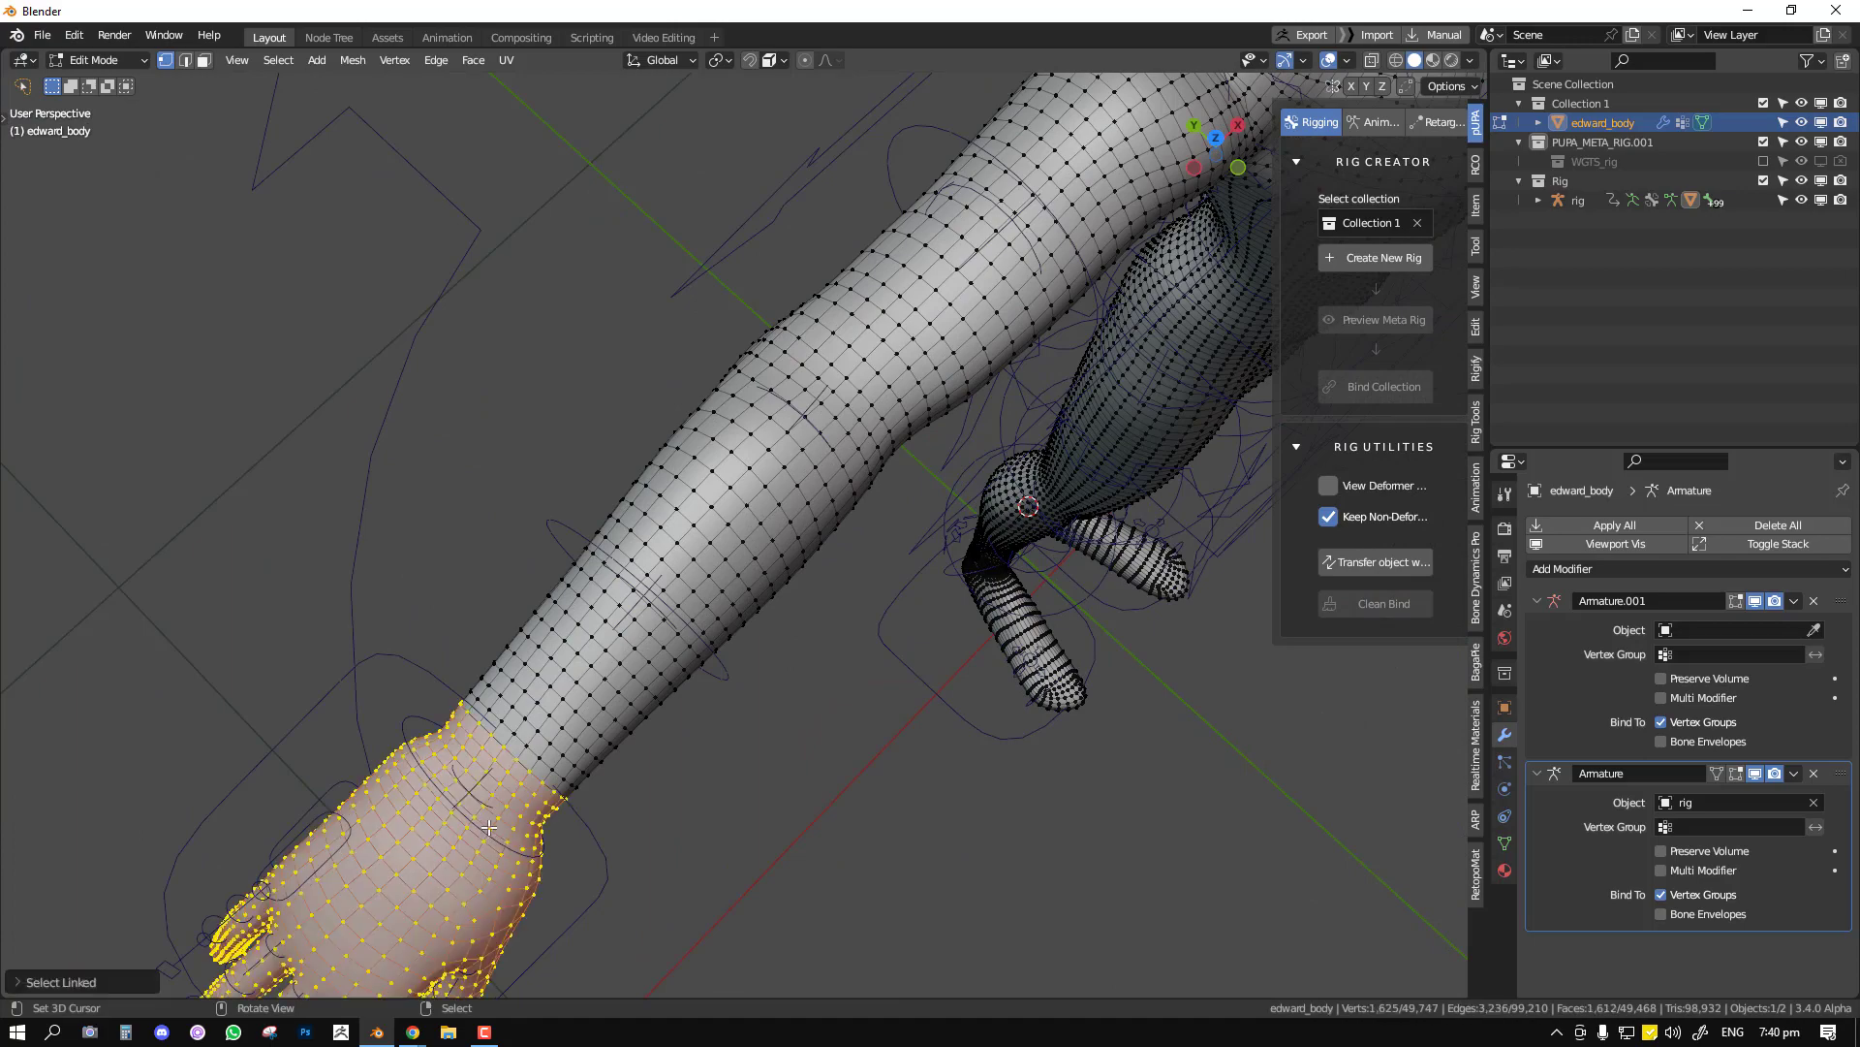
Select both detached hands, separate them into their own object, and select that hands object in Object Mode.
scroll(1061, 454, down, 5)
scroll(1061, 455, down, 3)
middle_drag(1061, 455, 846, 425)
key(l)
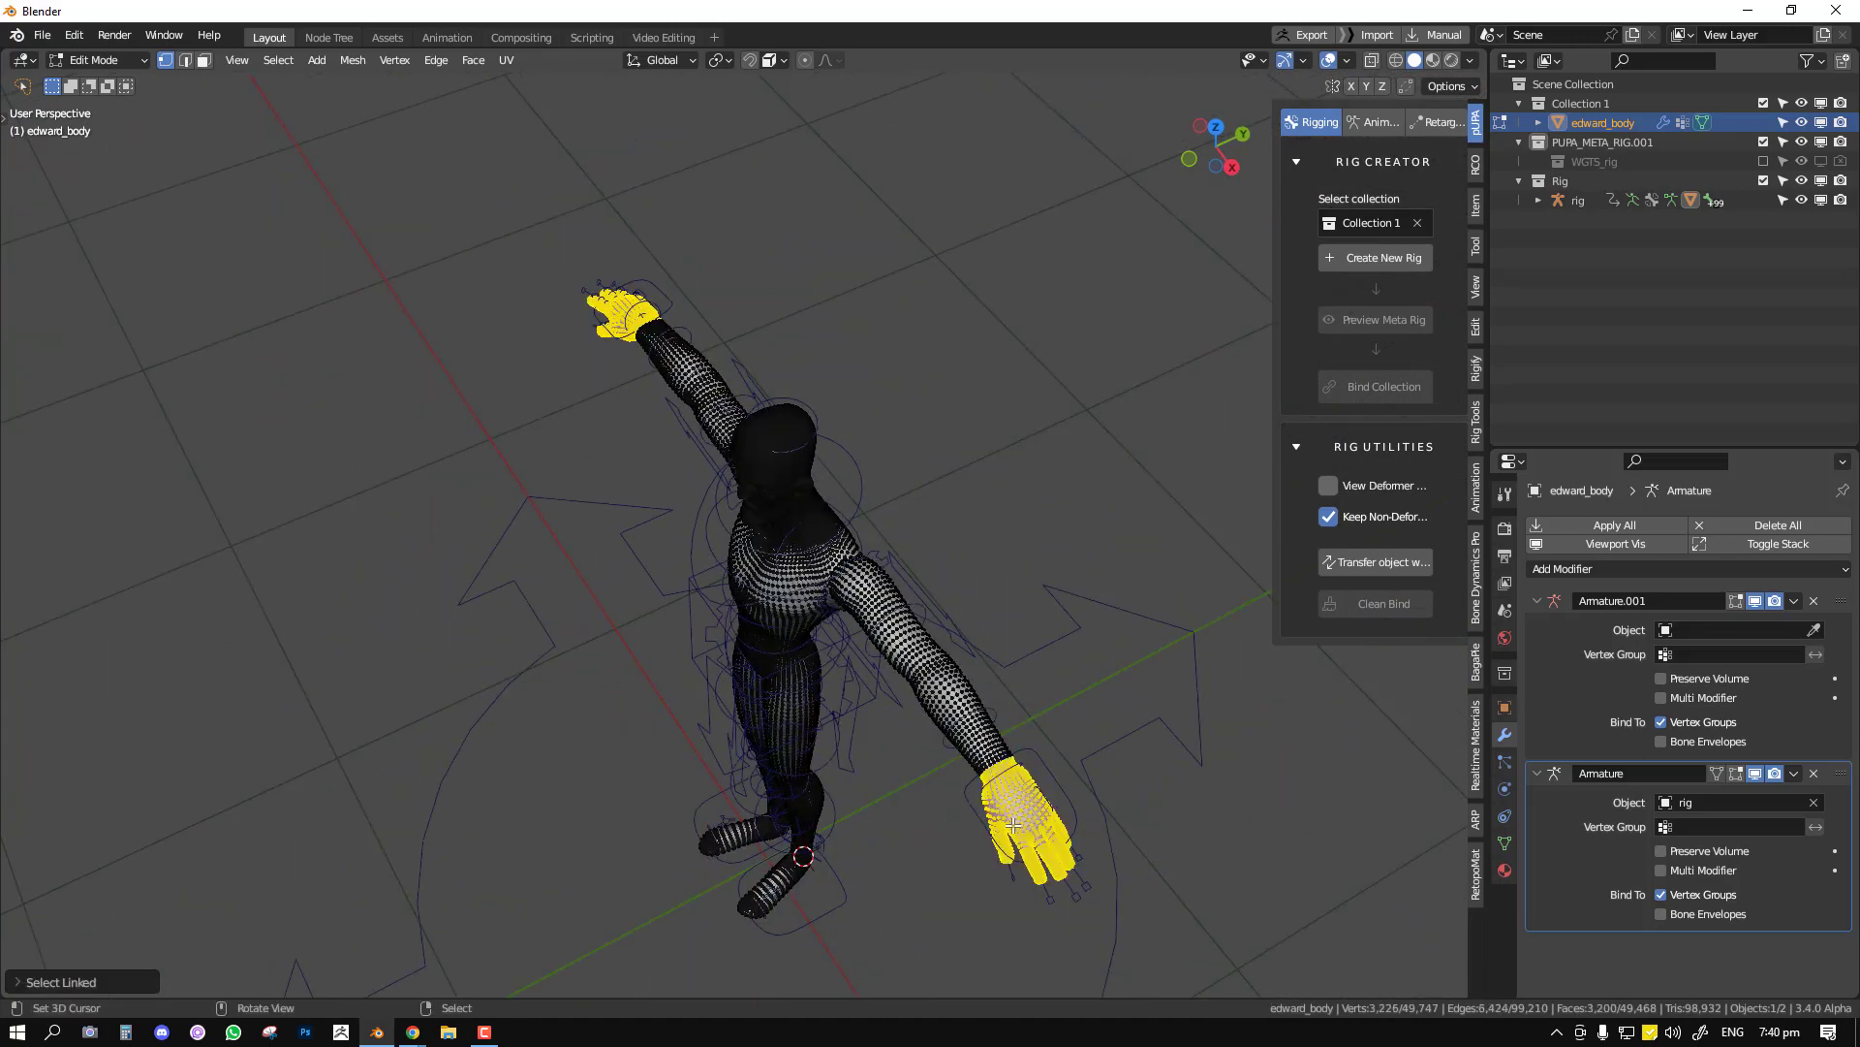
key(p)
click(951, 567)
key(Tab)
right_click(1030, 811)
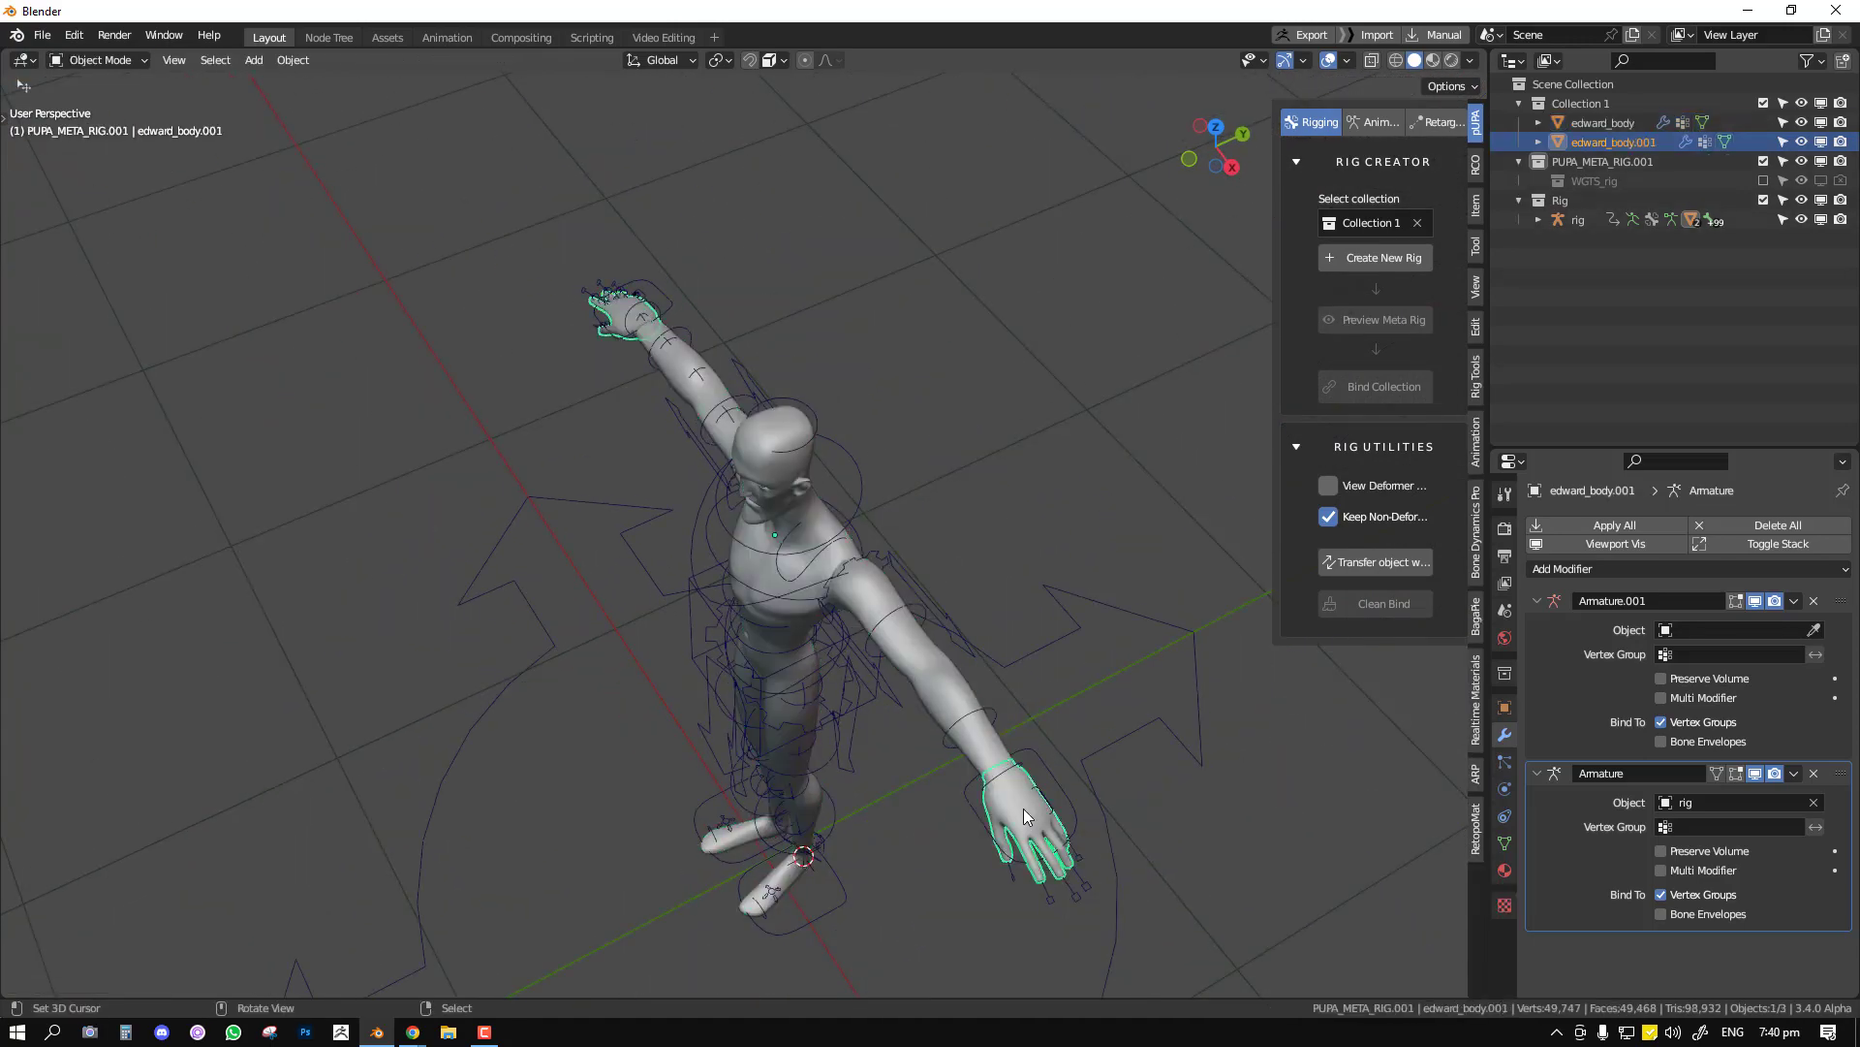
Remove both Armature modifiers from the separated hands object.
middle_drag(1026, 810, 1000, 727)
scroll(954, 697, up, 3)
shift+middle_drag(620, 422, 667, 659)
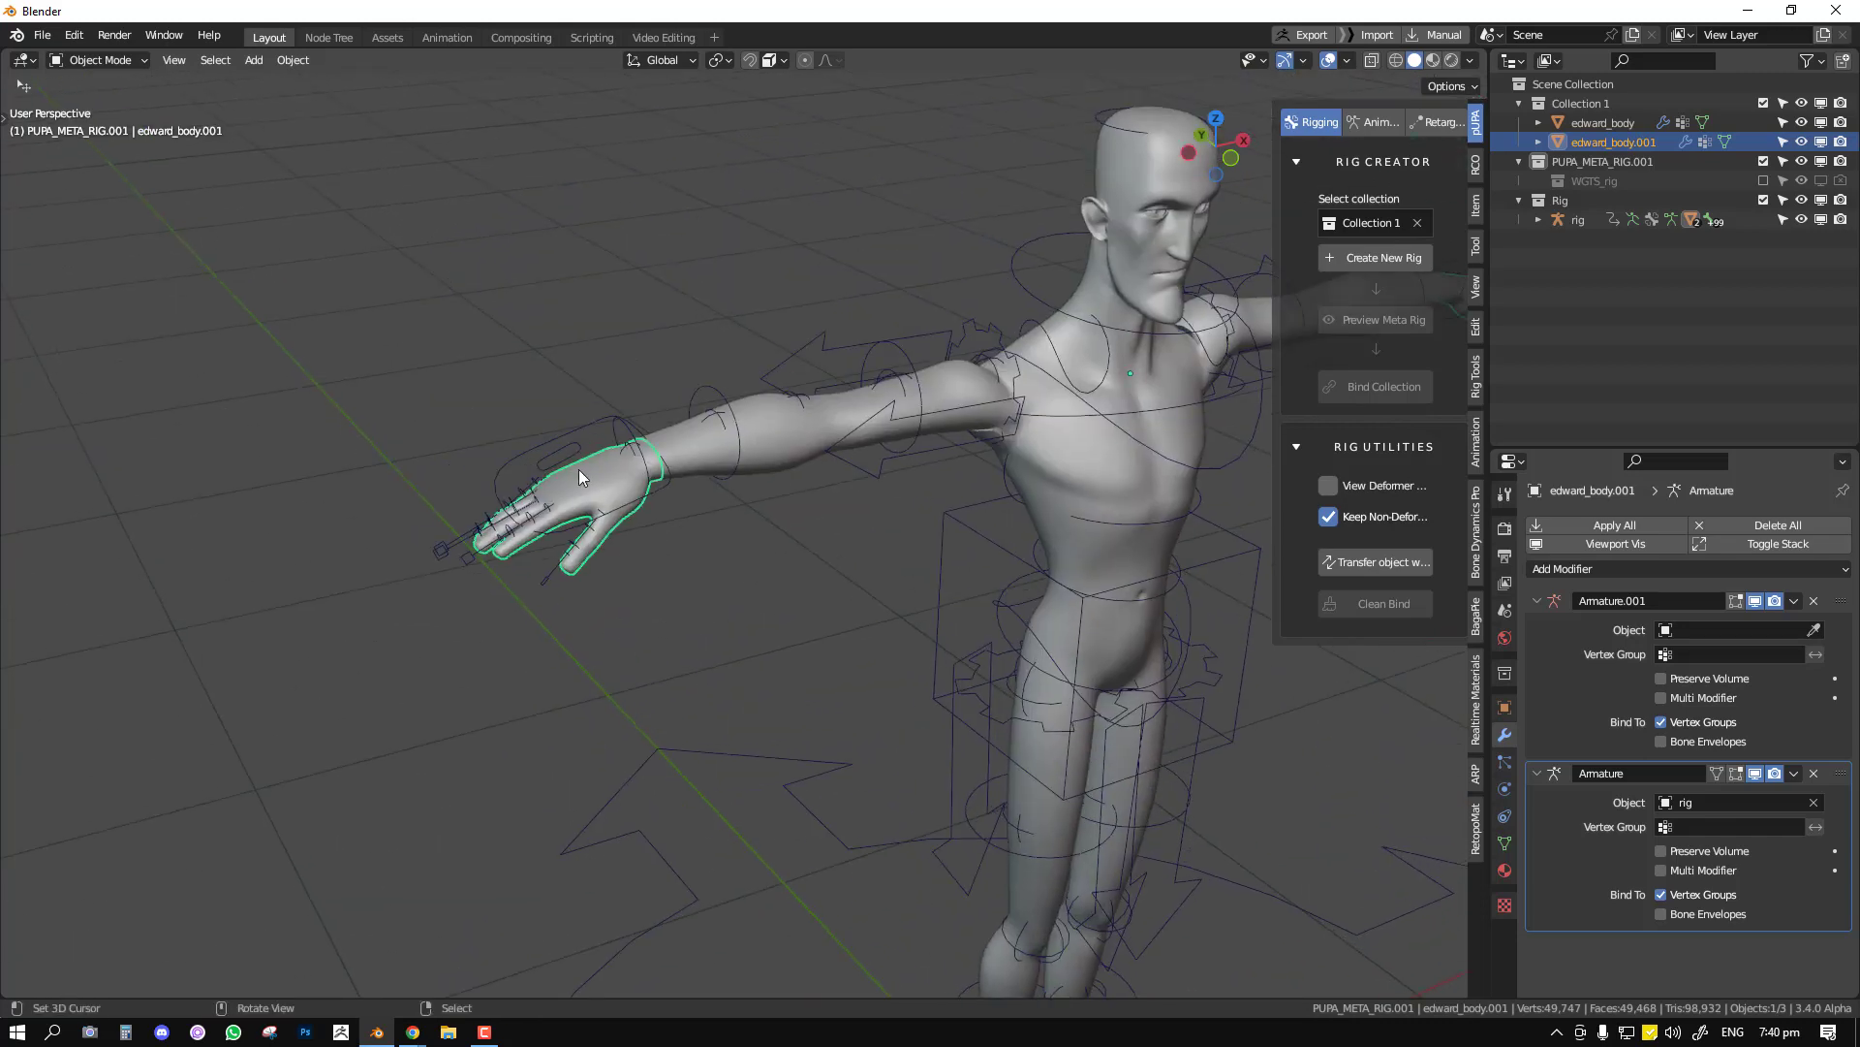
middle_drag(601, 487, 463, 490)
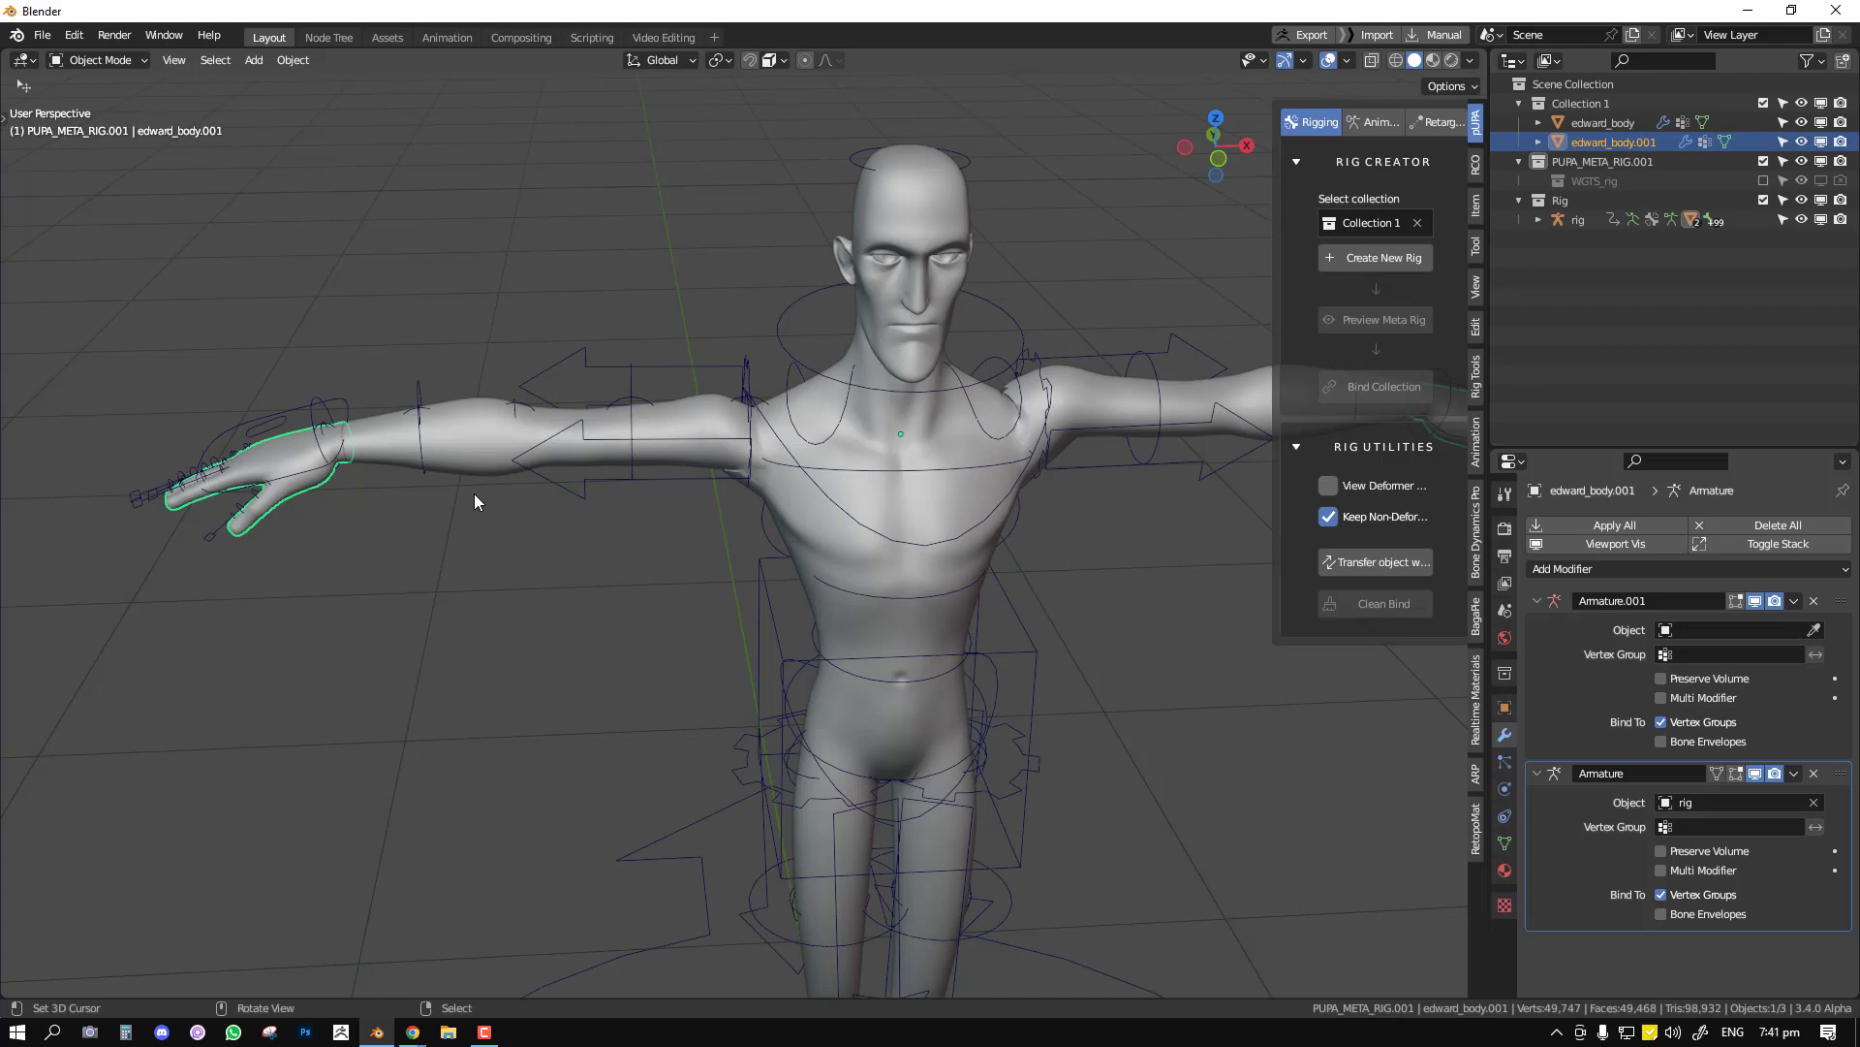
middle_drag(474, 496, 820, 671)
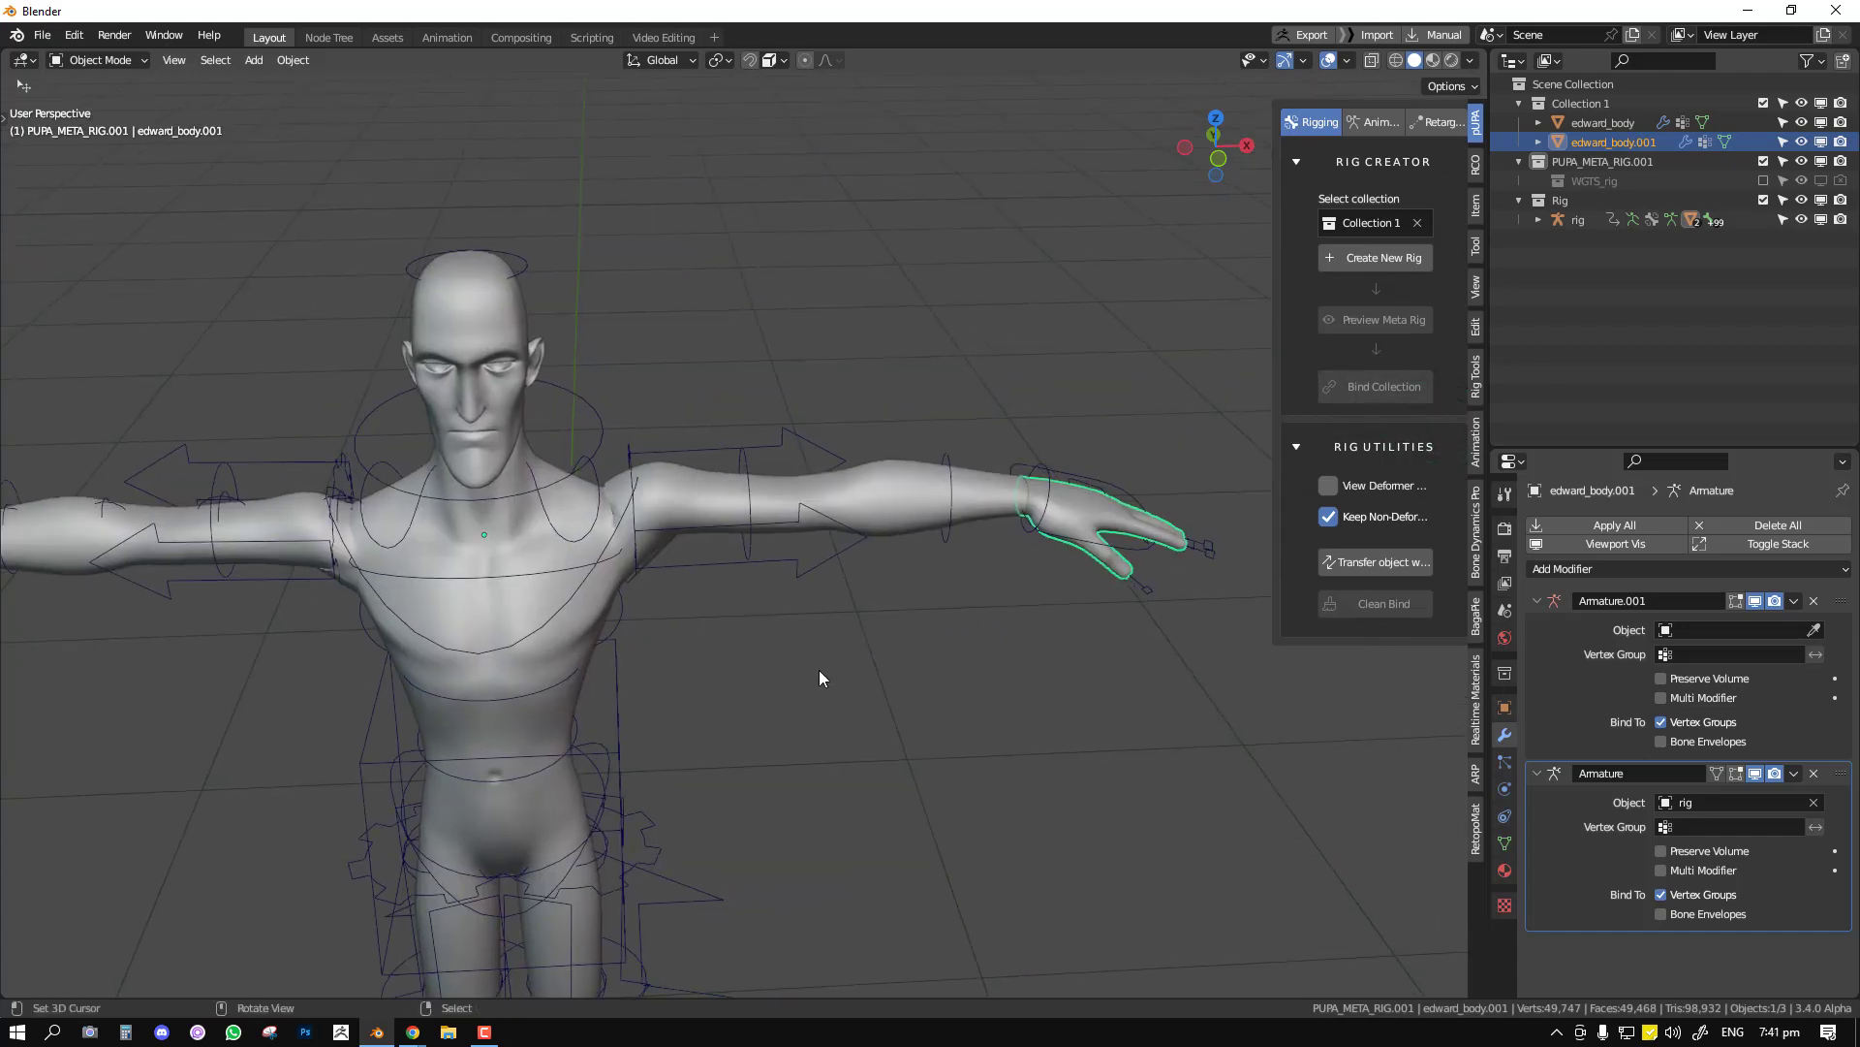
middle_drag(930, 616, 1176, 548)
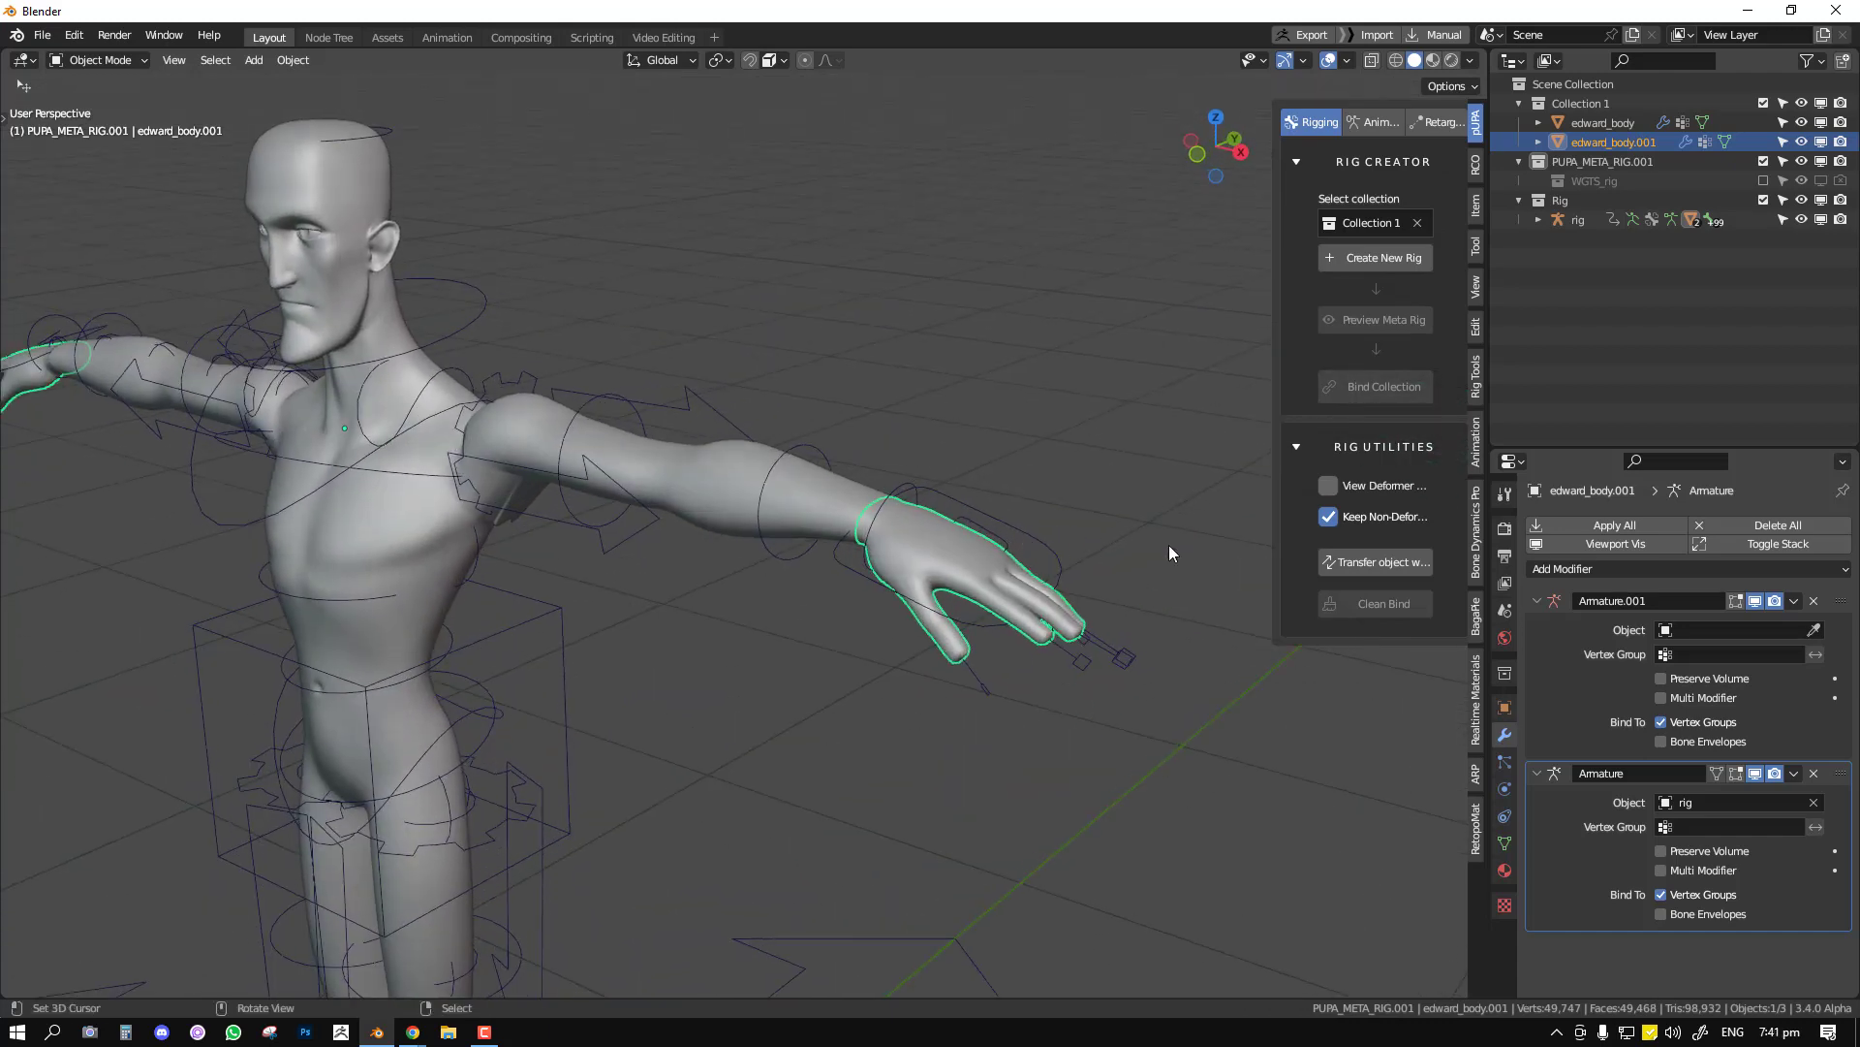
click(1814, 601)
click(1814, 600)
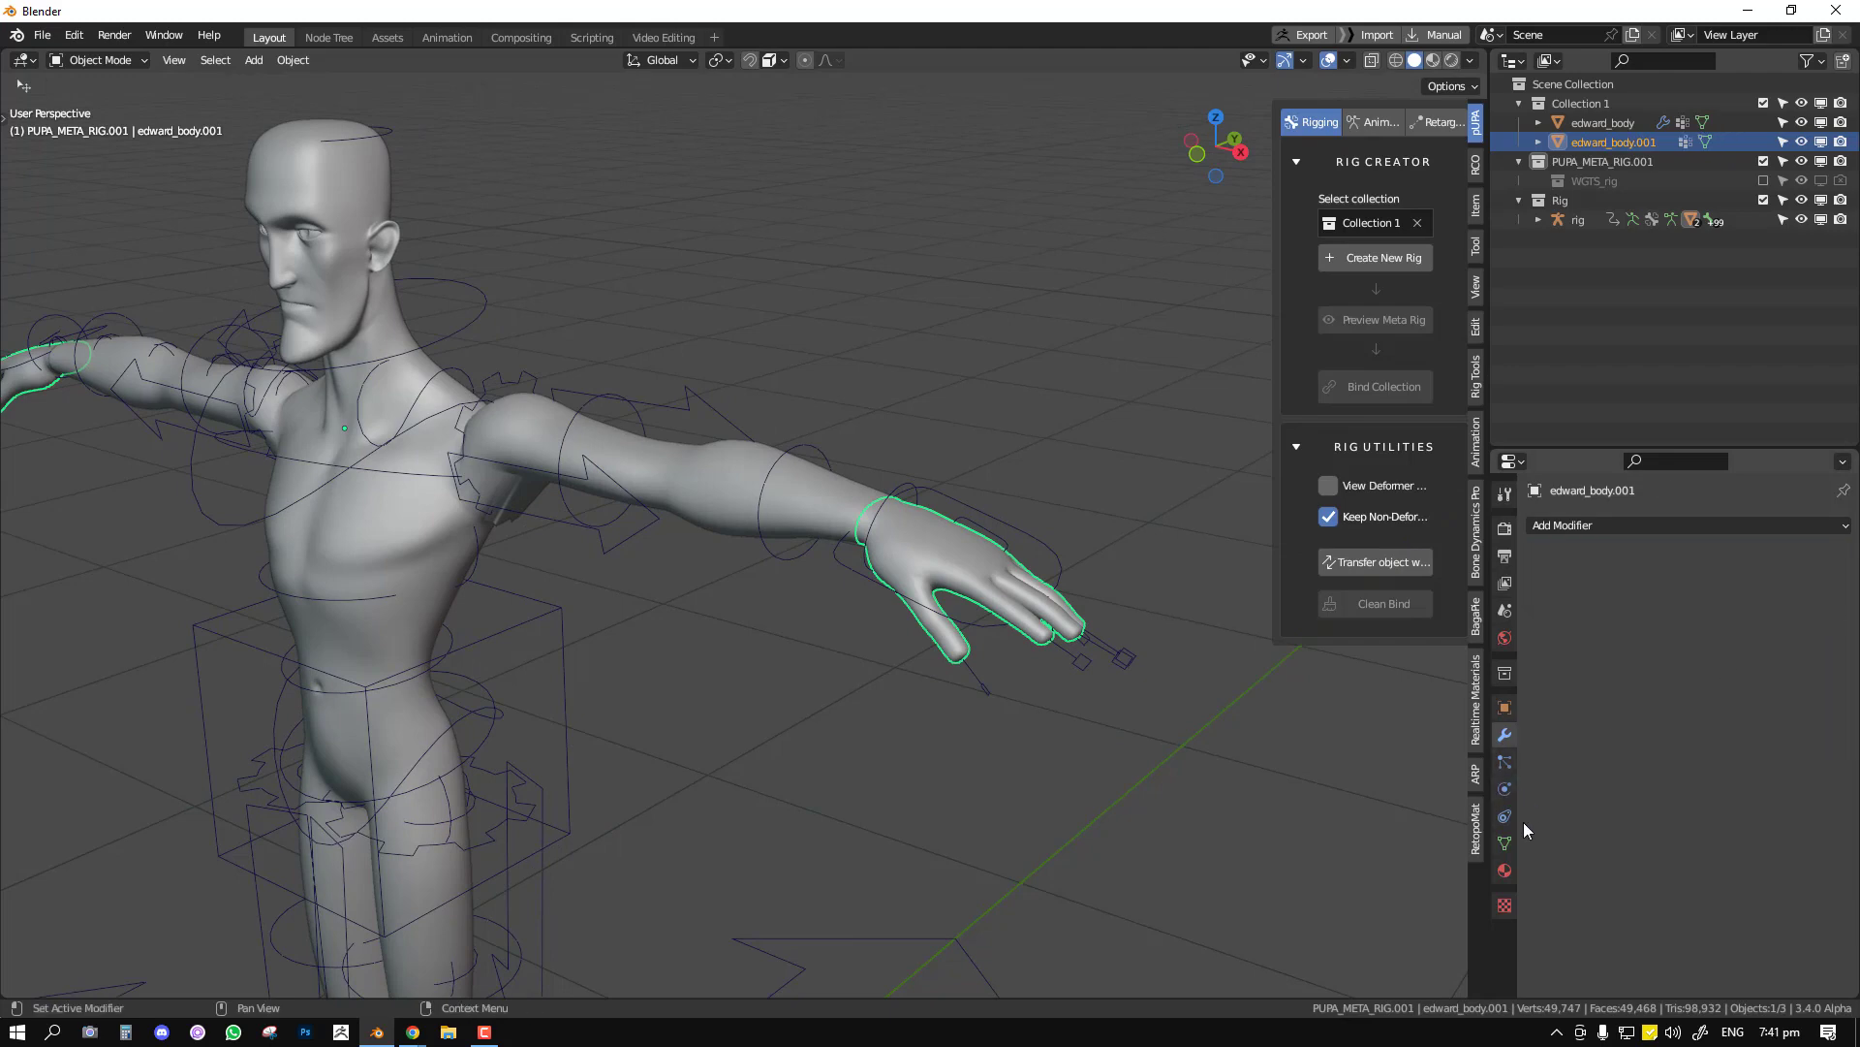
Delete all vertex groups from the hands object.
click(1505, 843)
click(1835, 630)
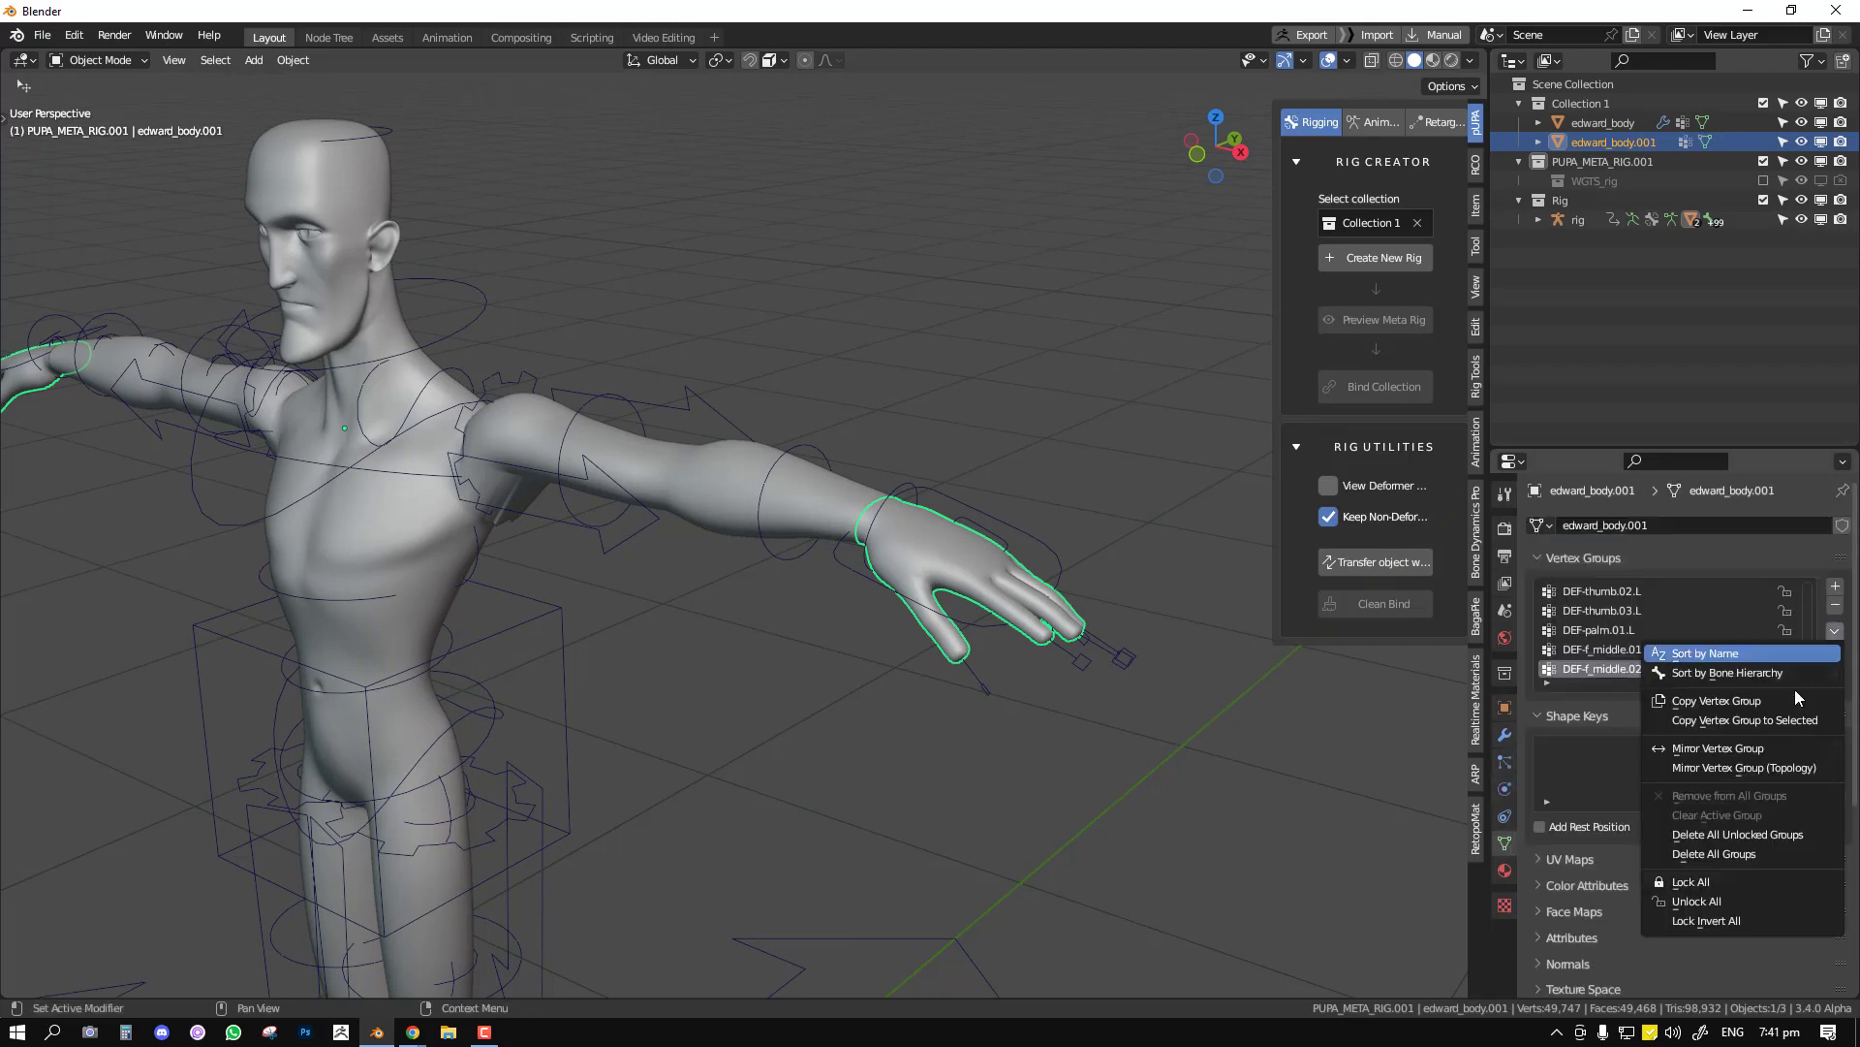
click(1736, 852)
Clear the hands object's parent while keeping its transformation.
middle_drag(734, 620, 956, 618)
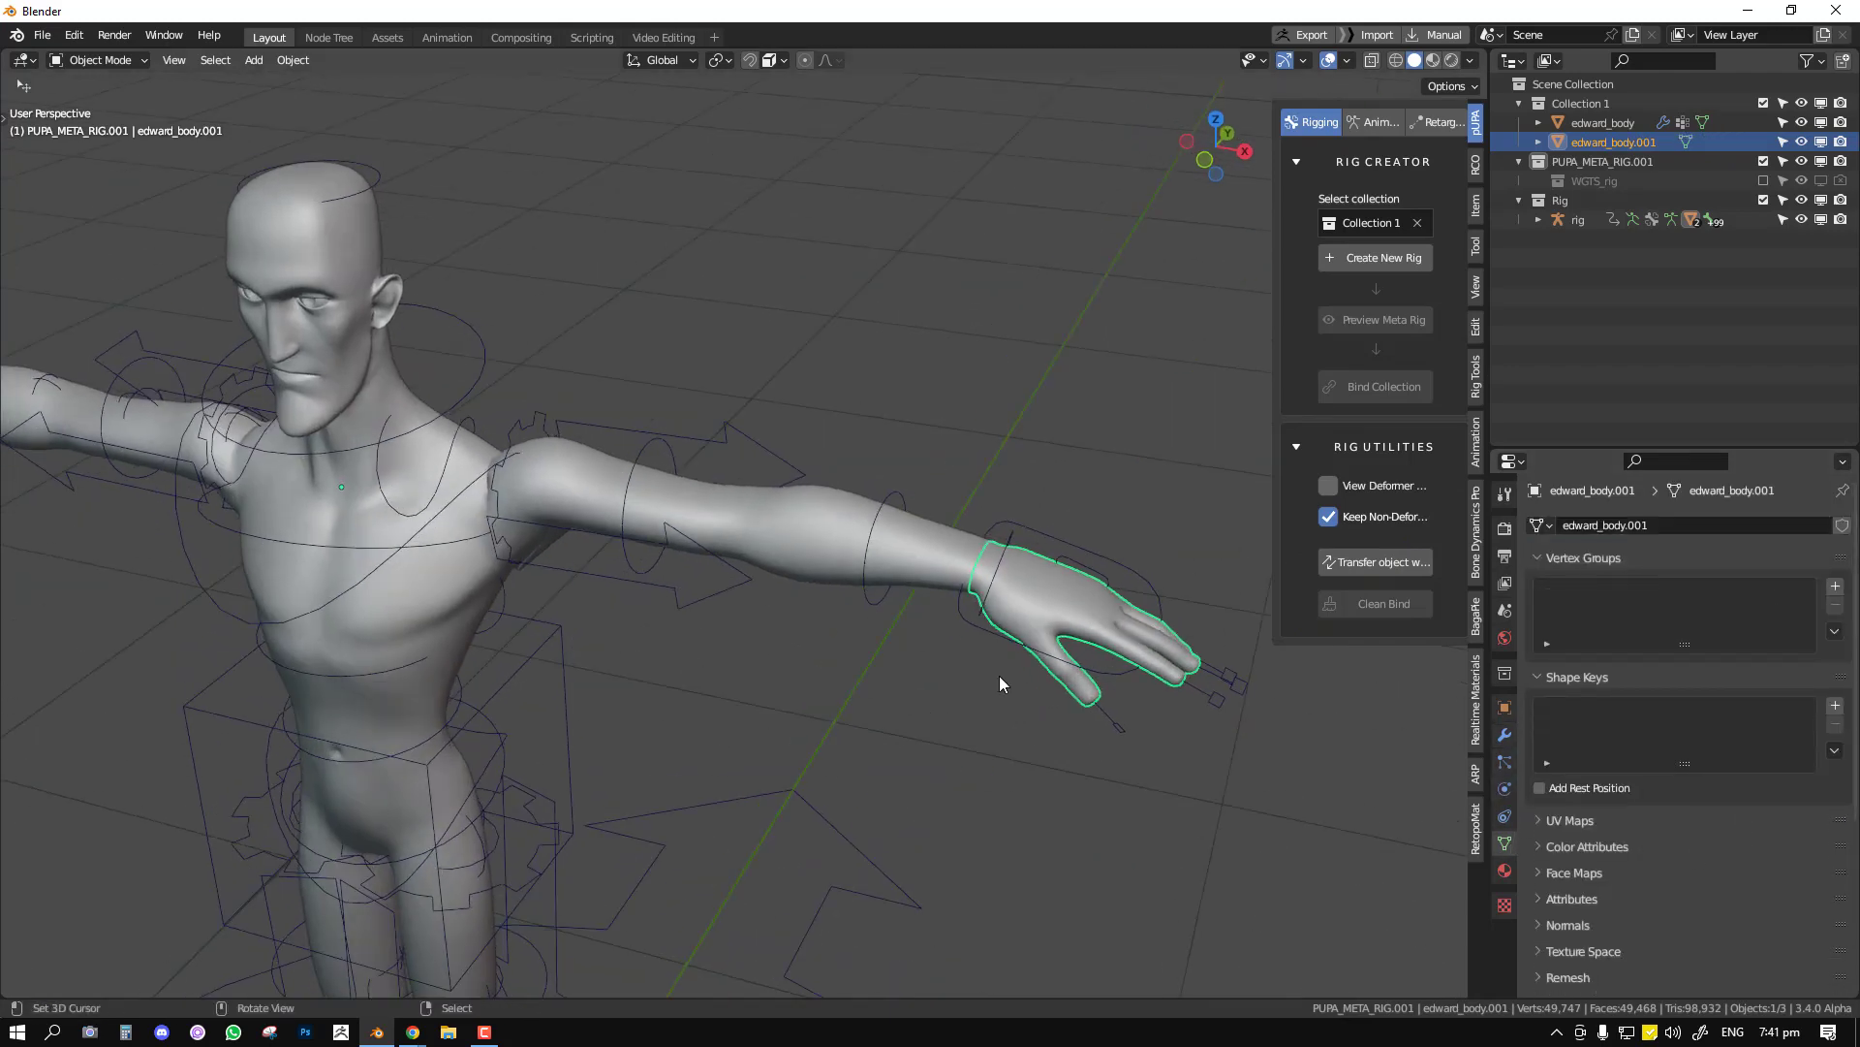
key(g)
right_click(938, 559)
key(alt+p)
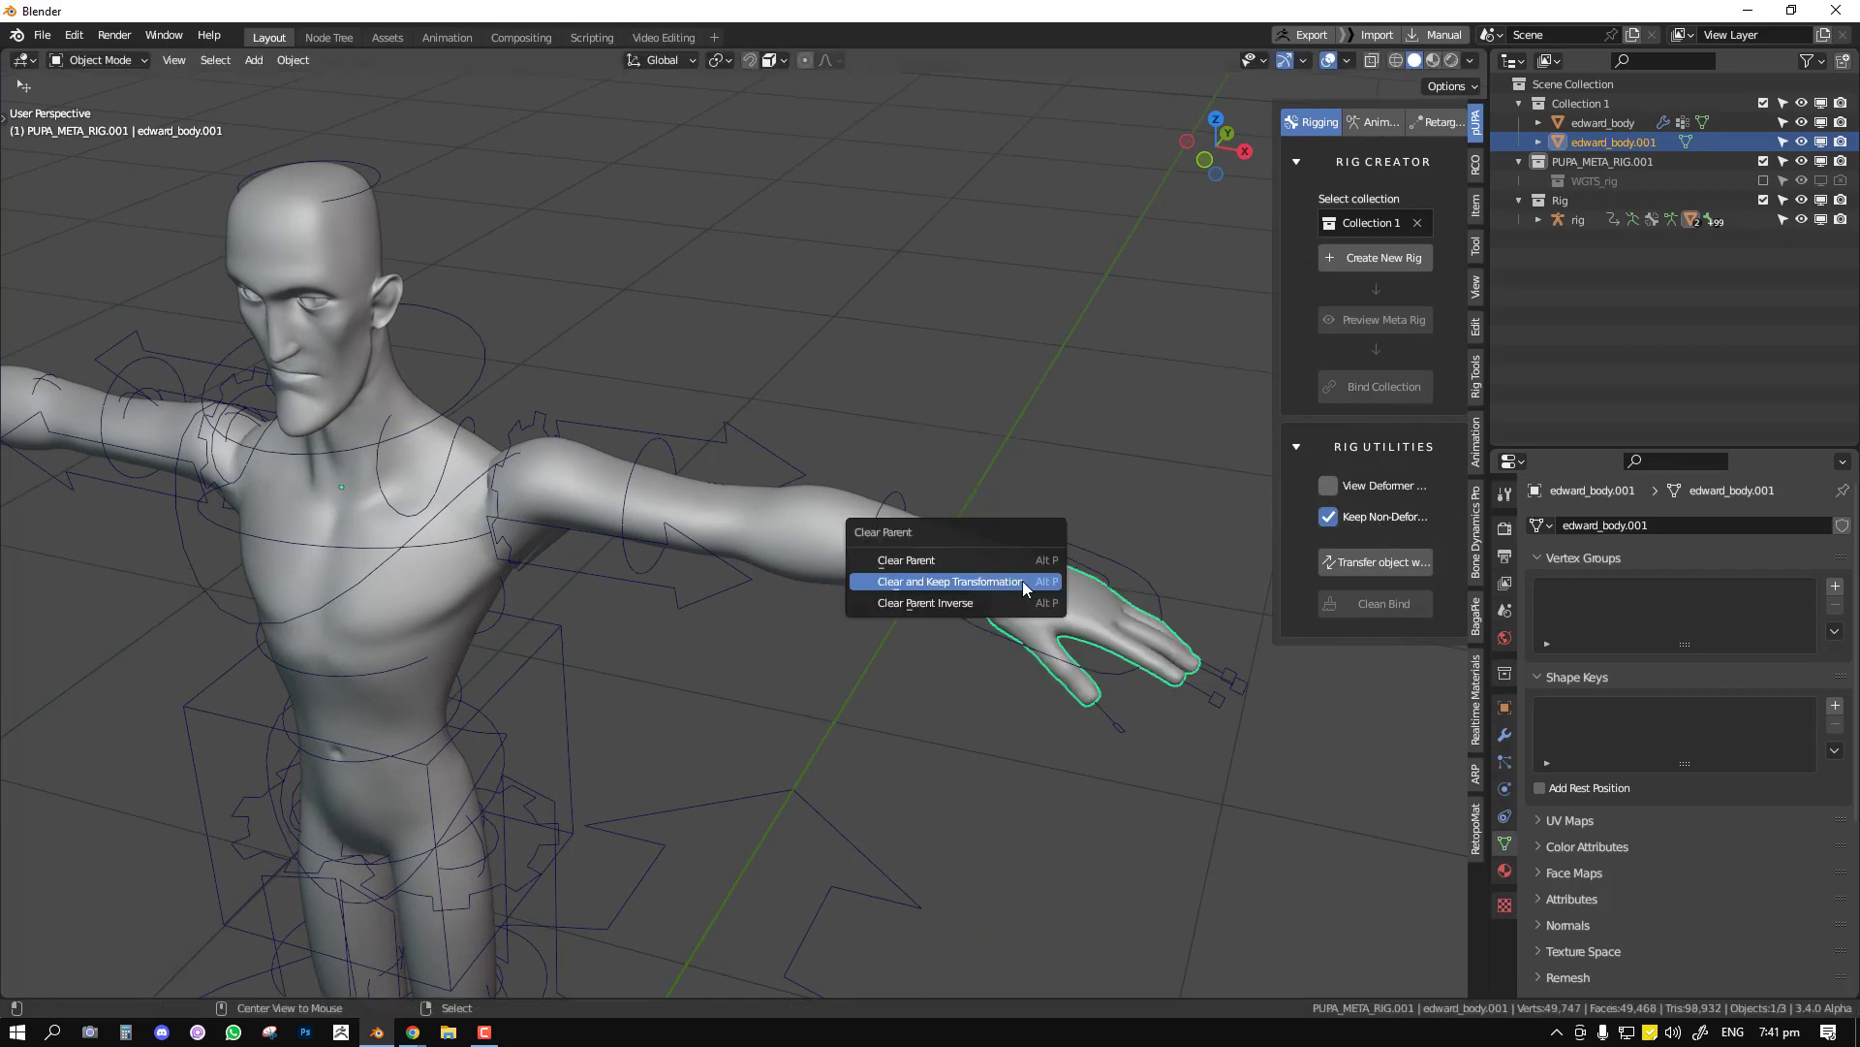
click(1021, 579)
Add the rig to the hands selection and parent the hands to it as an armature deform.
middle_drag(1088, 577, 944, 603)
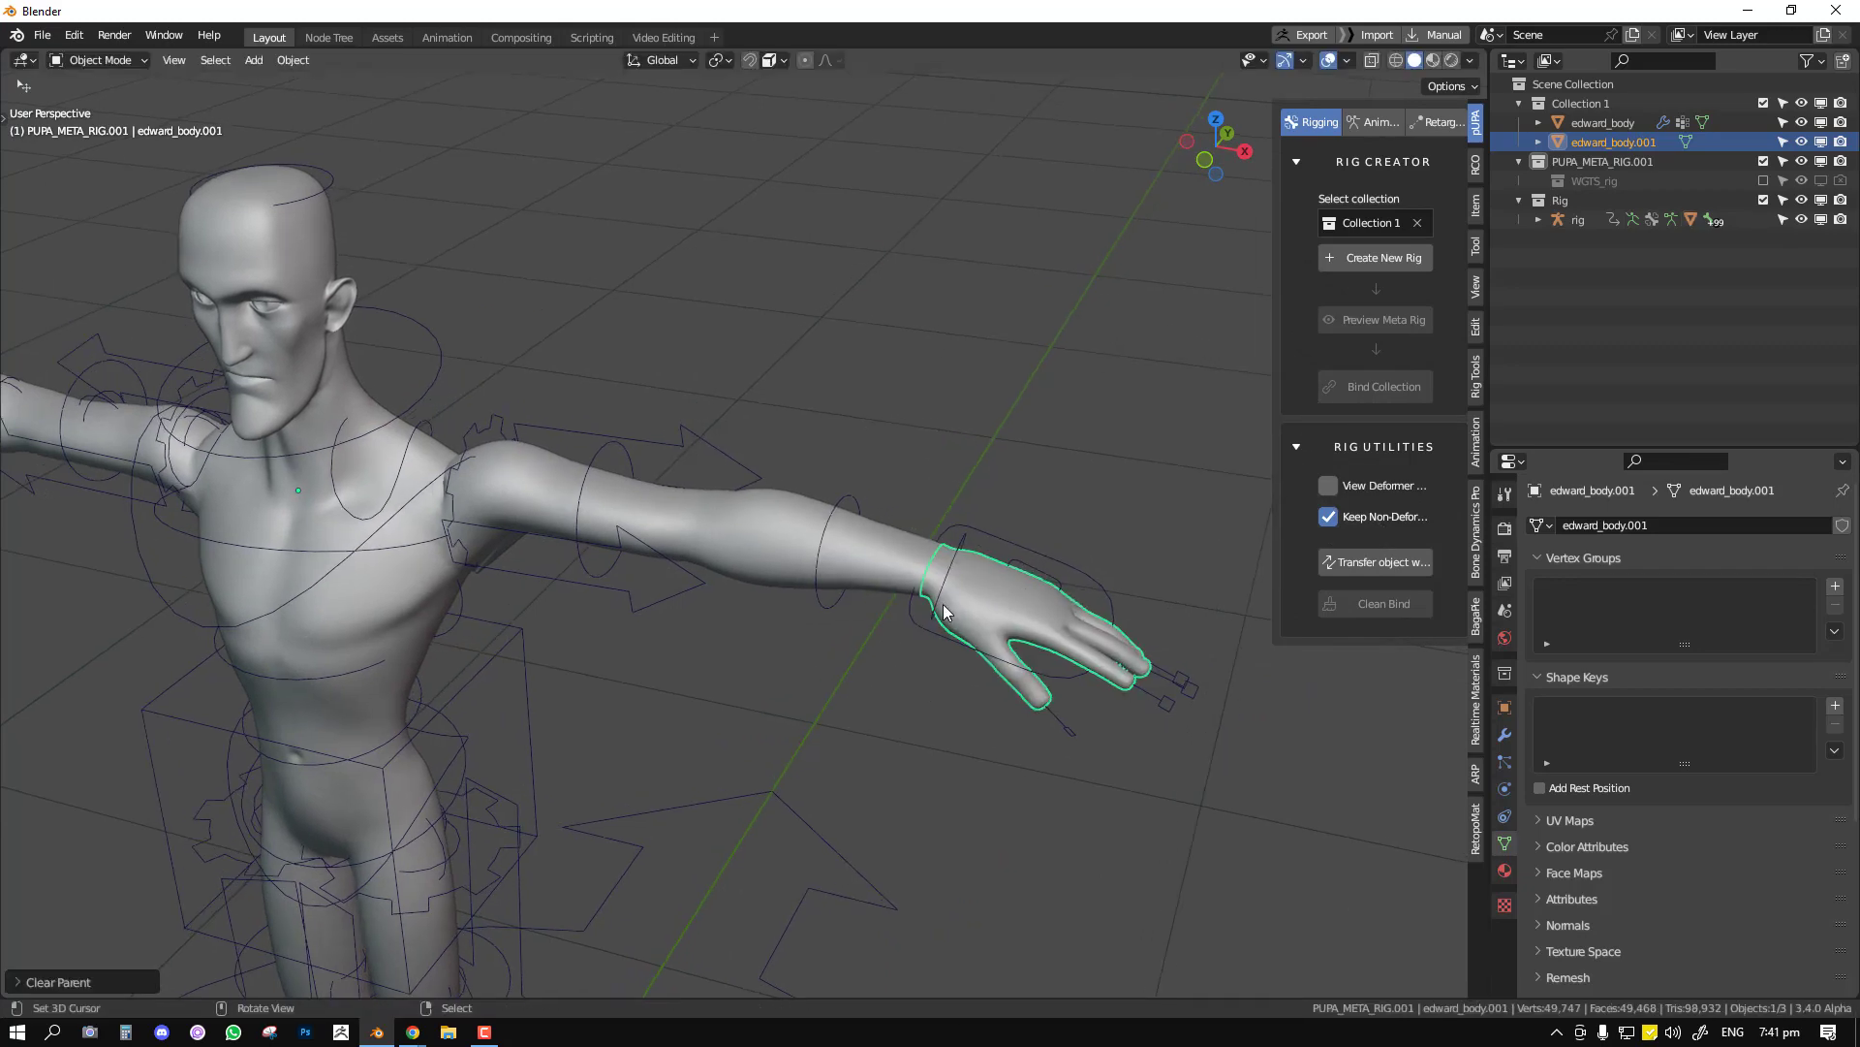
shift+click(1037, 551)
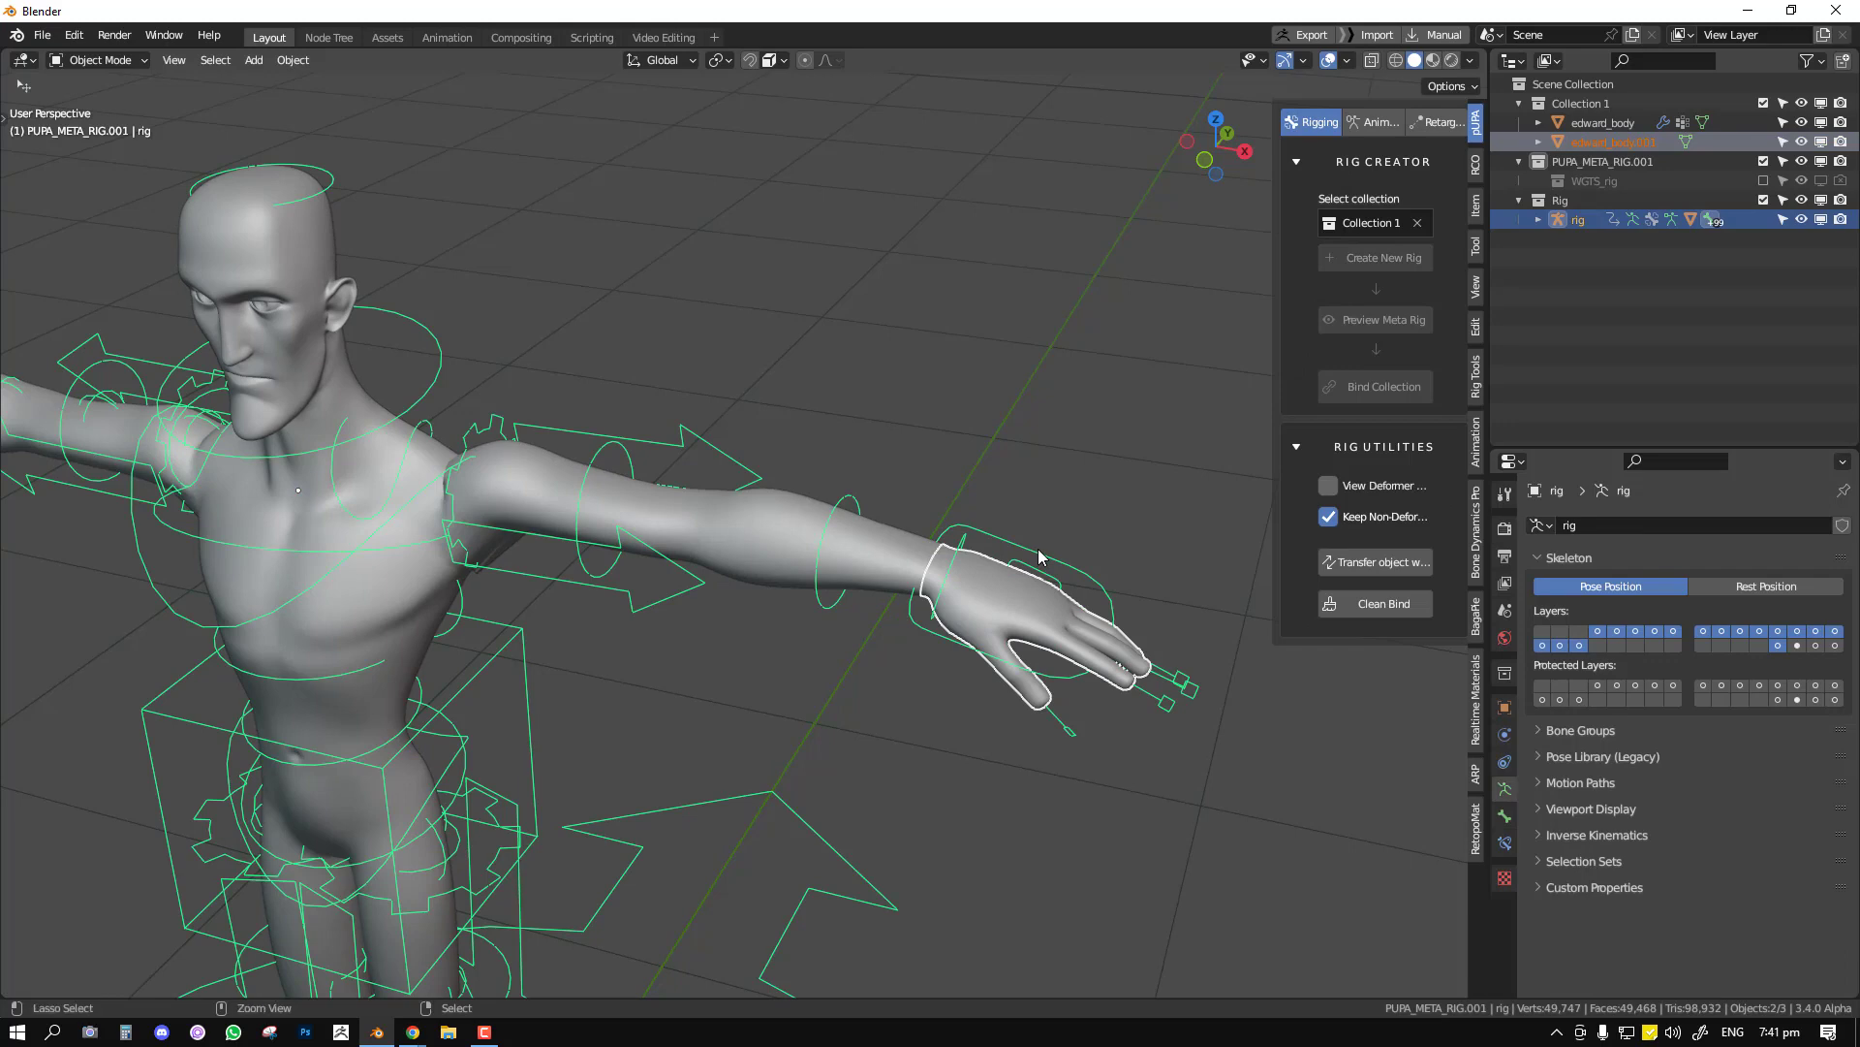
key(ctrl+p)
click(1038, 549)
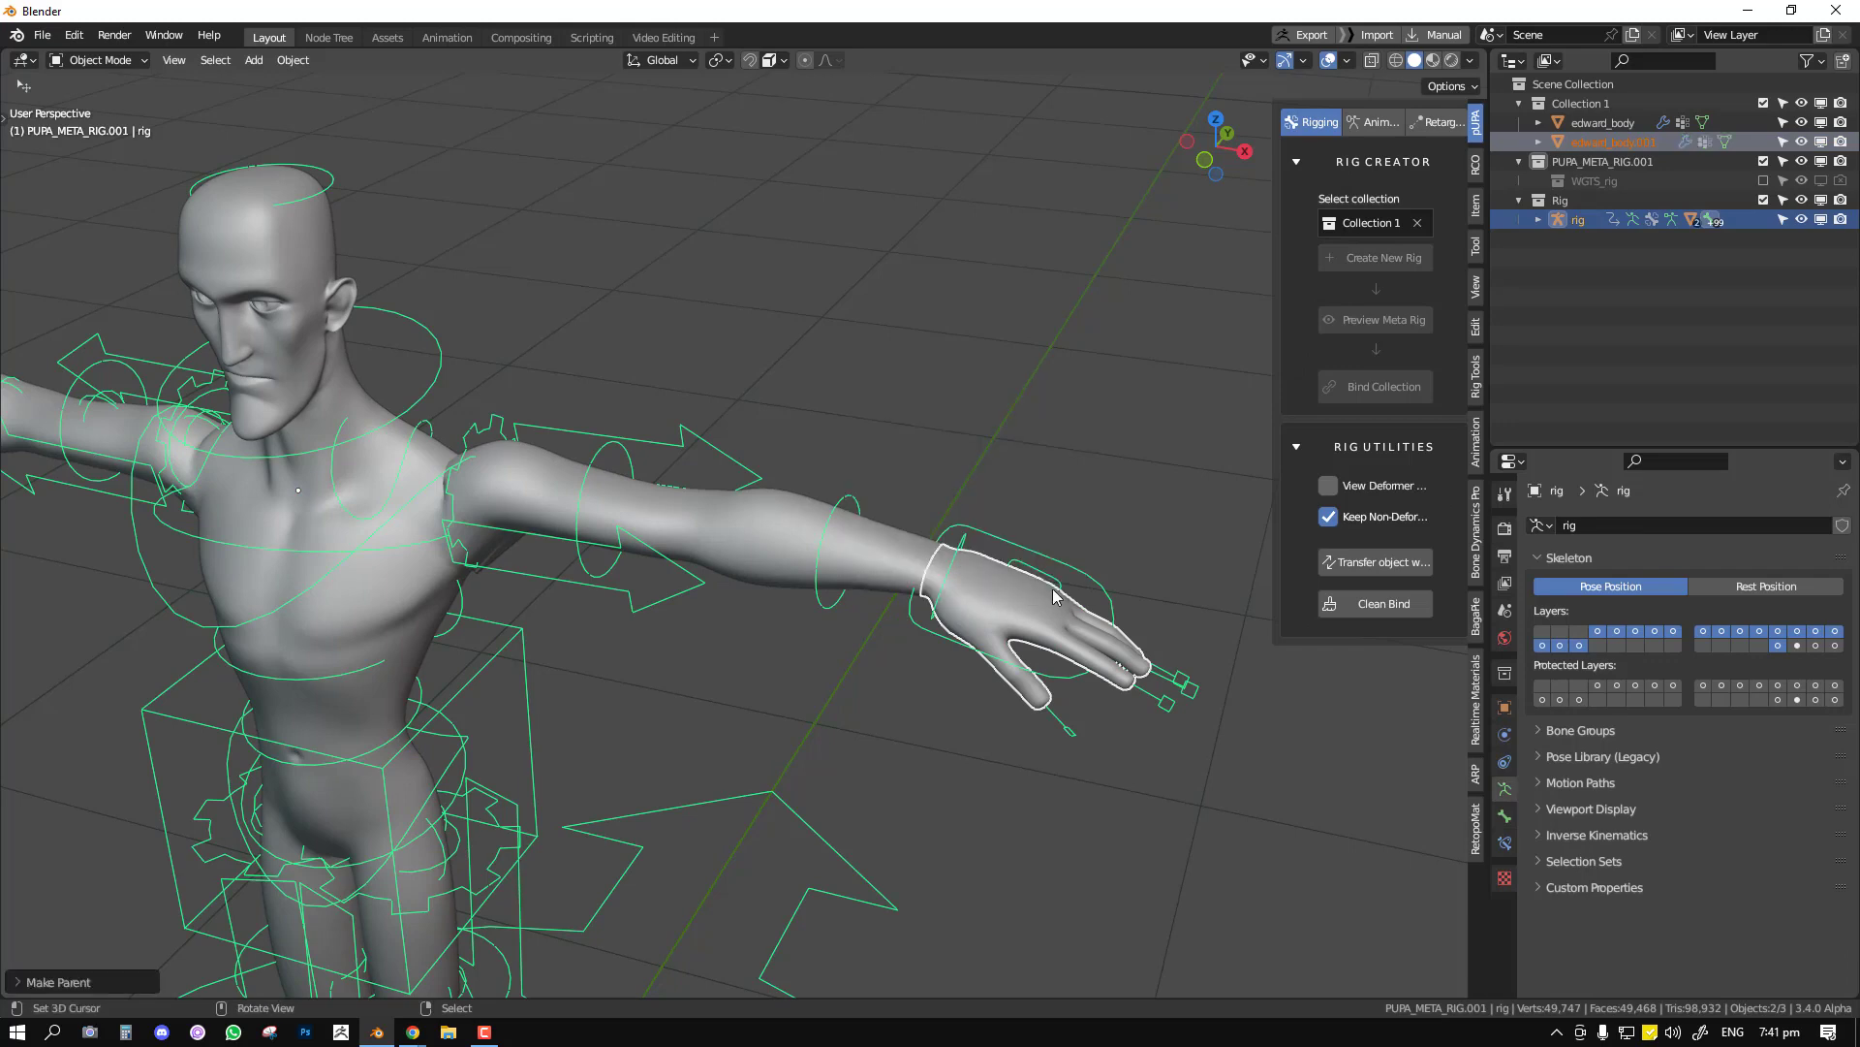
In Pose Mode, test the left index, middle and thumb controls by scaling each one, cancelling every transform.
key(ctrl+Tab)
scroll(1108, 595, up, 5)
right_click(1149, 617)
key(s)
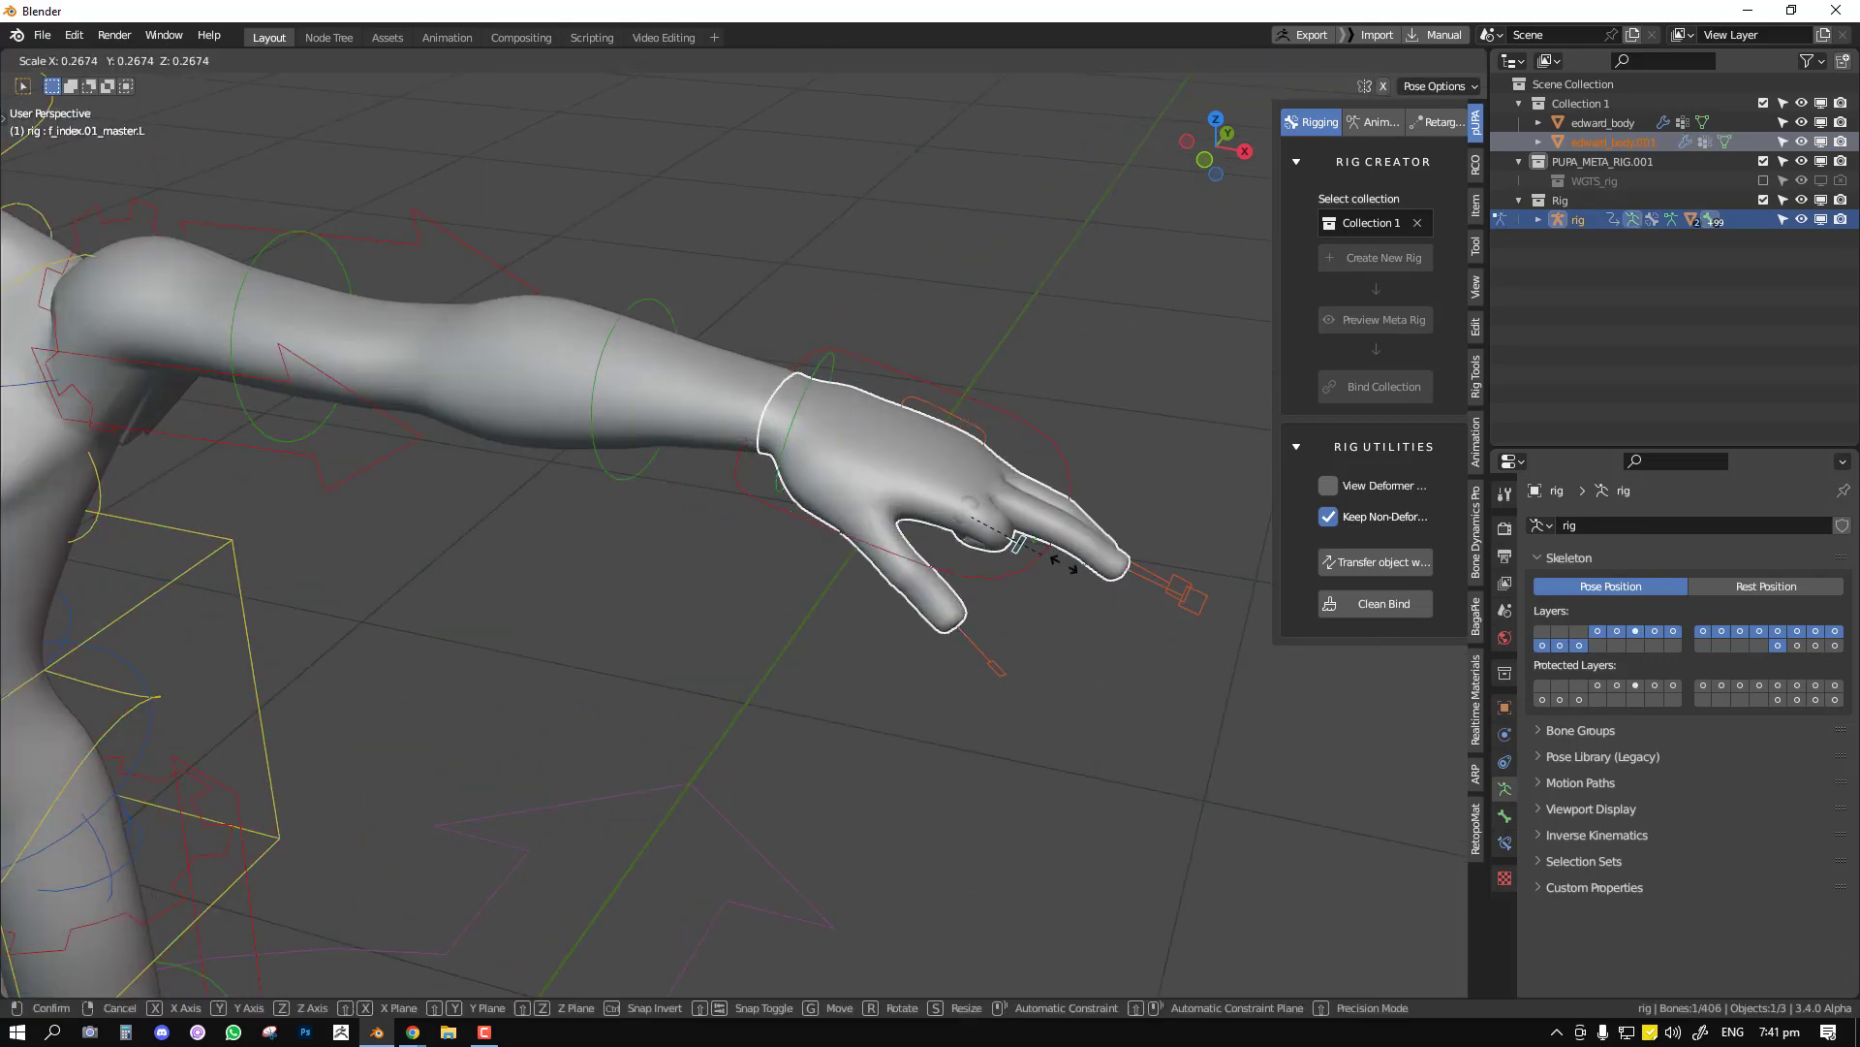
right_click(1179, 605)
right_click(1194, 602)
key(s)
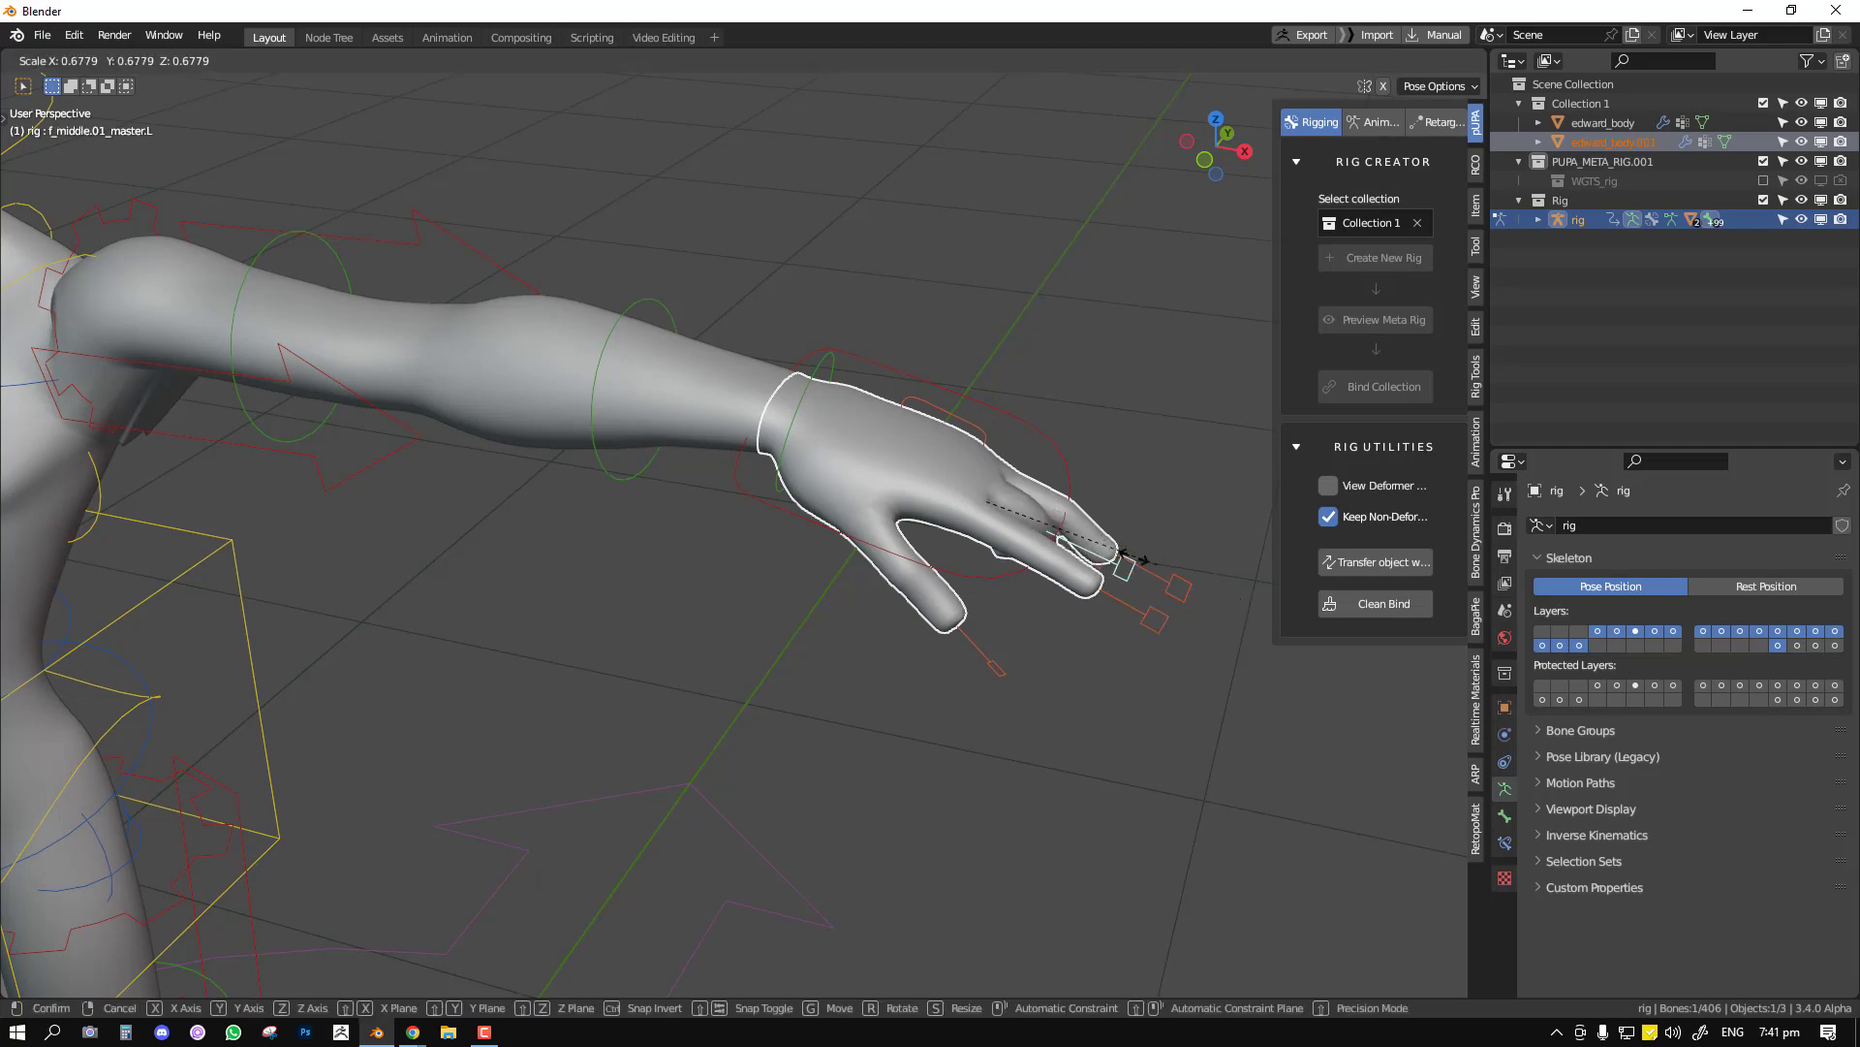
right_click(1128, 560)
right_click(996, 668)
key(s)
right_click(969, 579)
scroll(712, 526, down, 5)
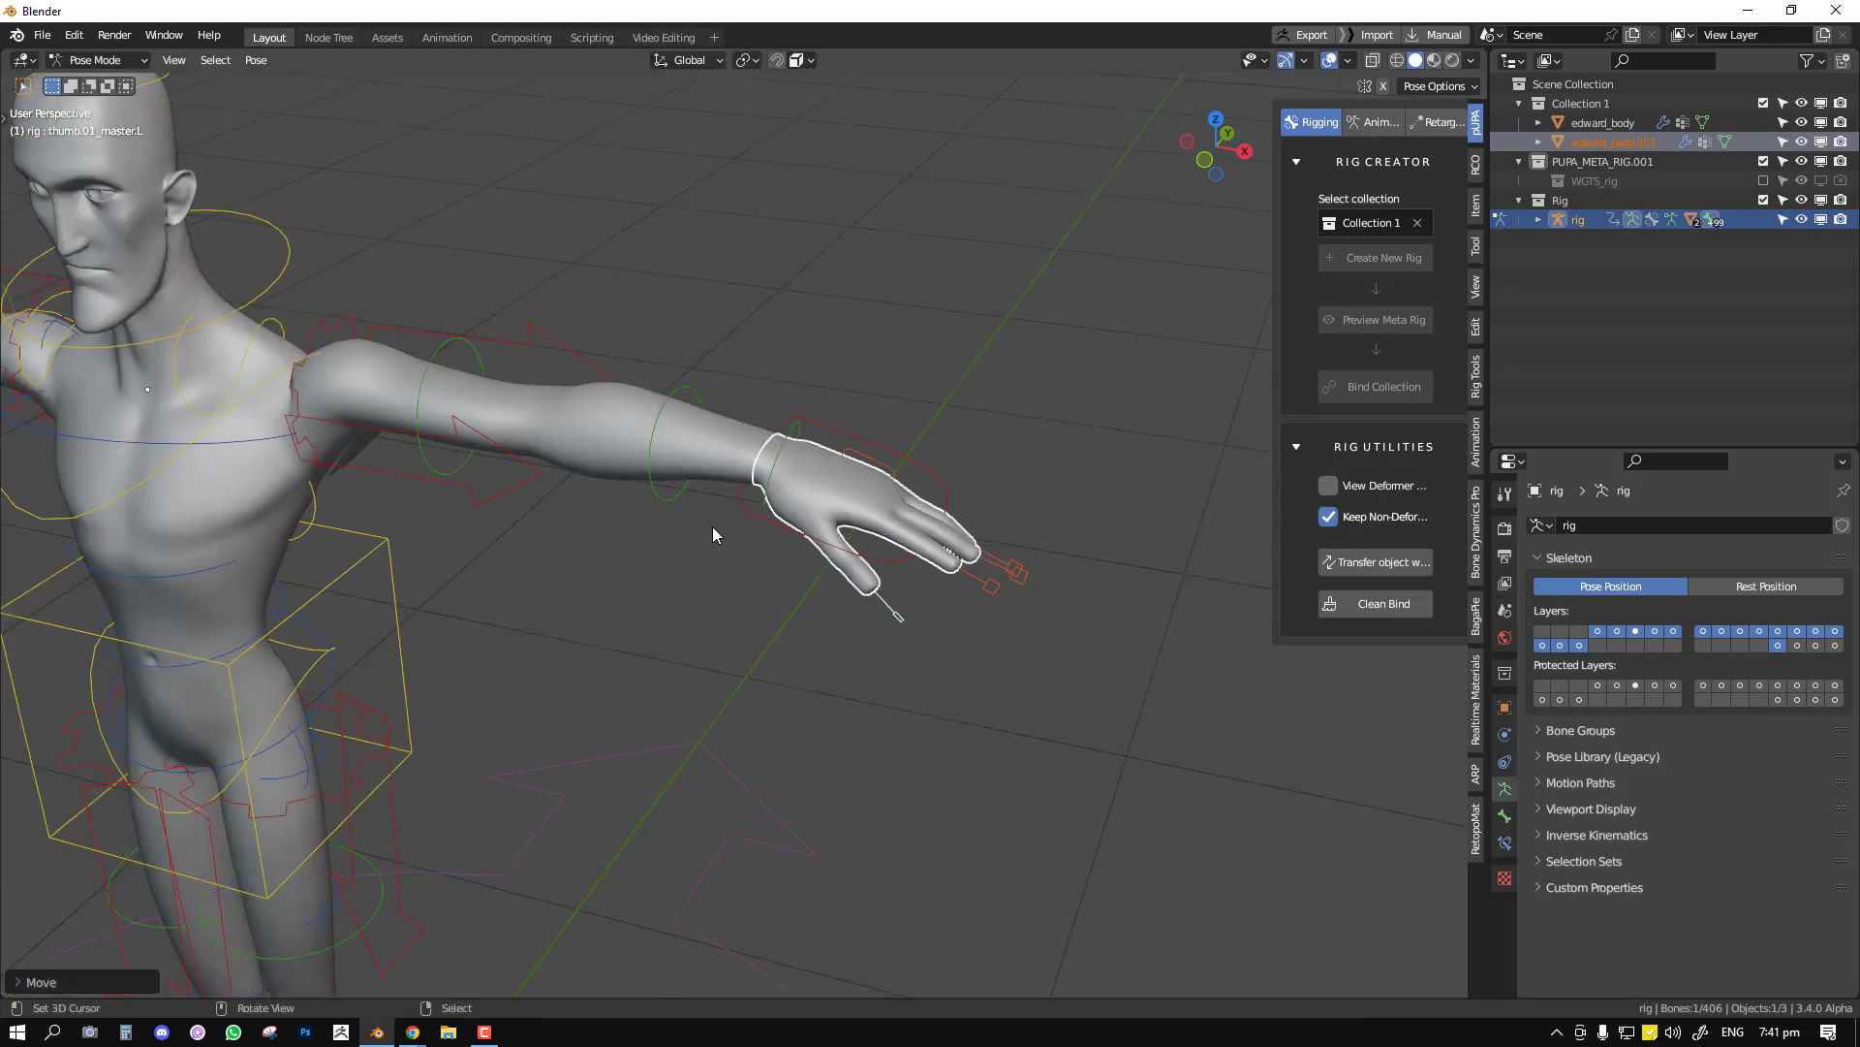
Return to Object Mode and join the hands object into the edward_body mesh.
key(ctrl+Tab)
right_click(865, 546)
shift+right_click(741, 503)
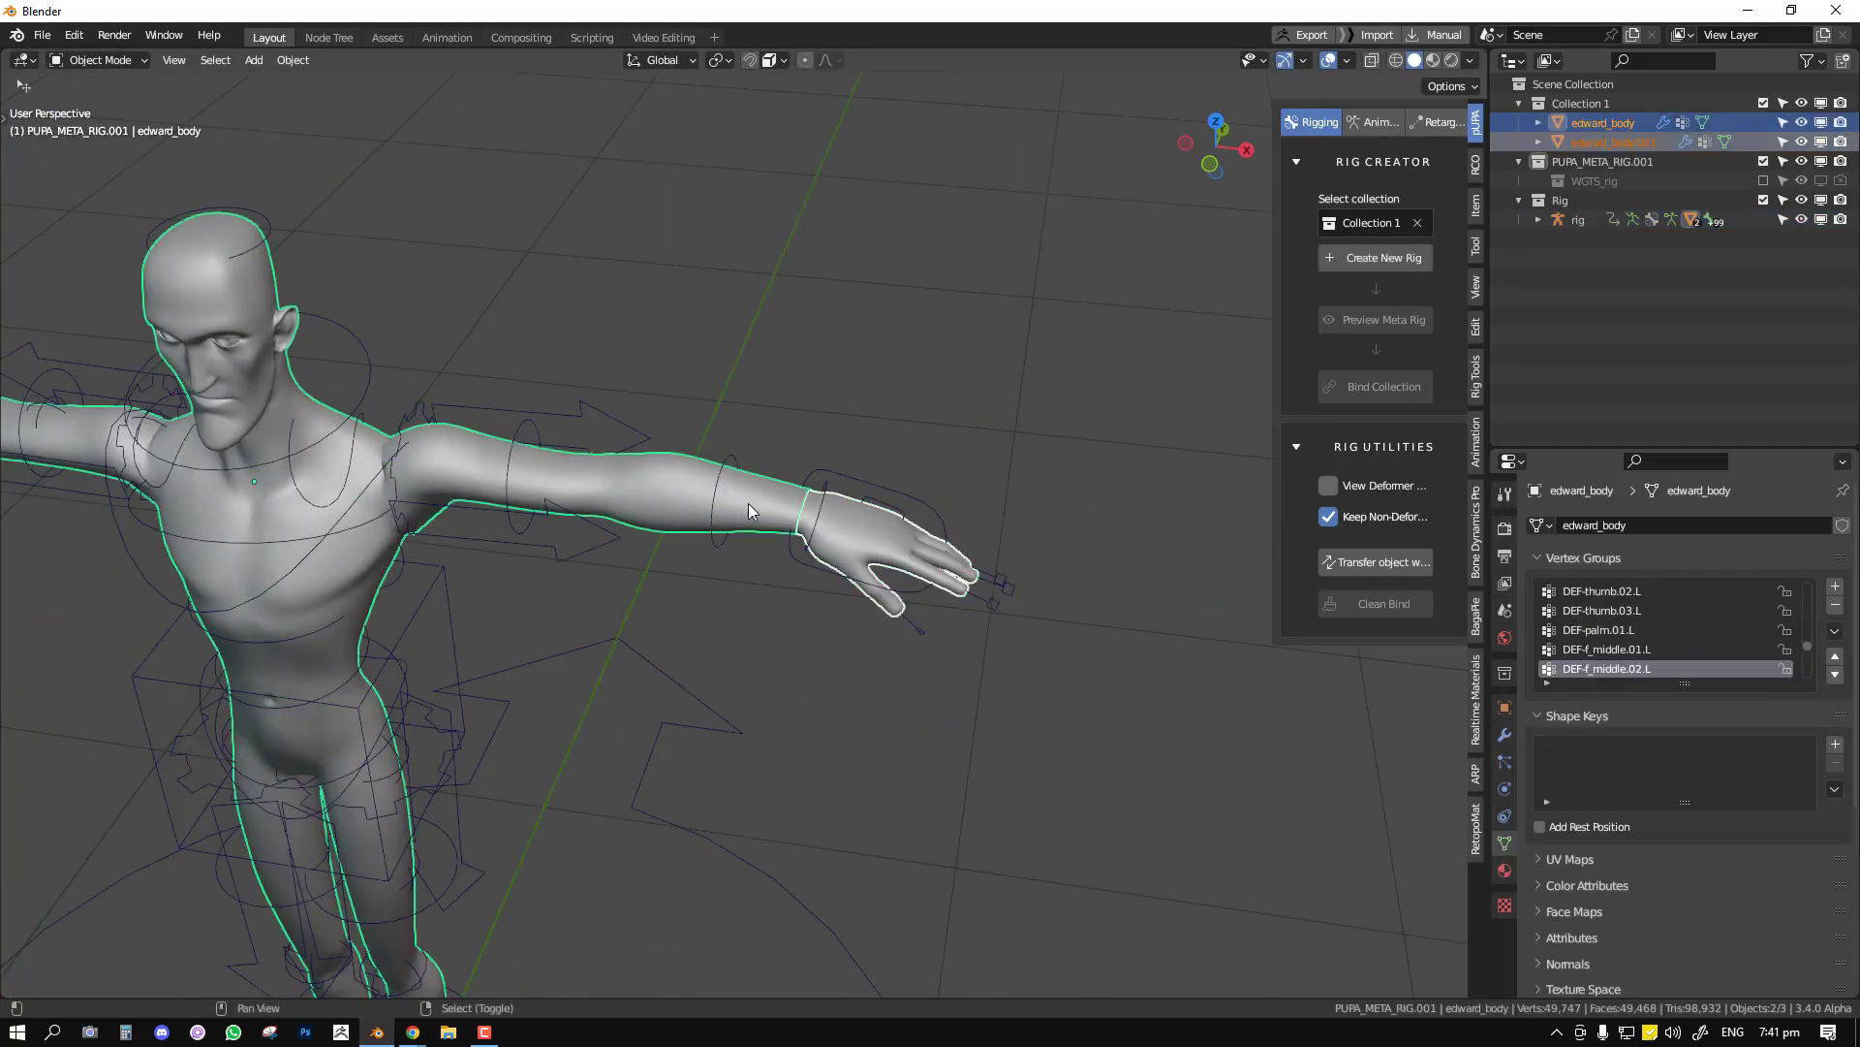
key(ctrl+j)
In Edit Mode with wireframe shading, select the vertices around both wrists of the joined mesh.
key(Tab)
scroll(794, 523, up, 3)
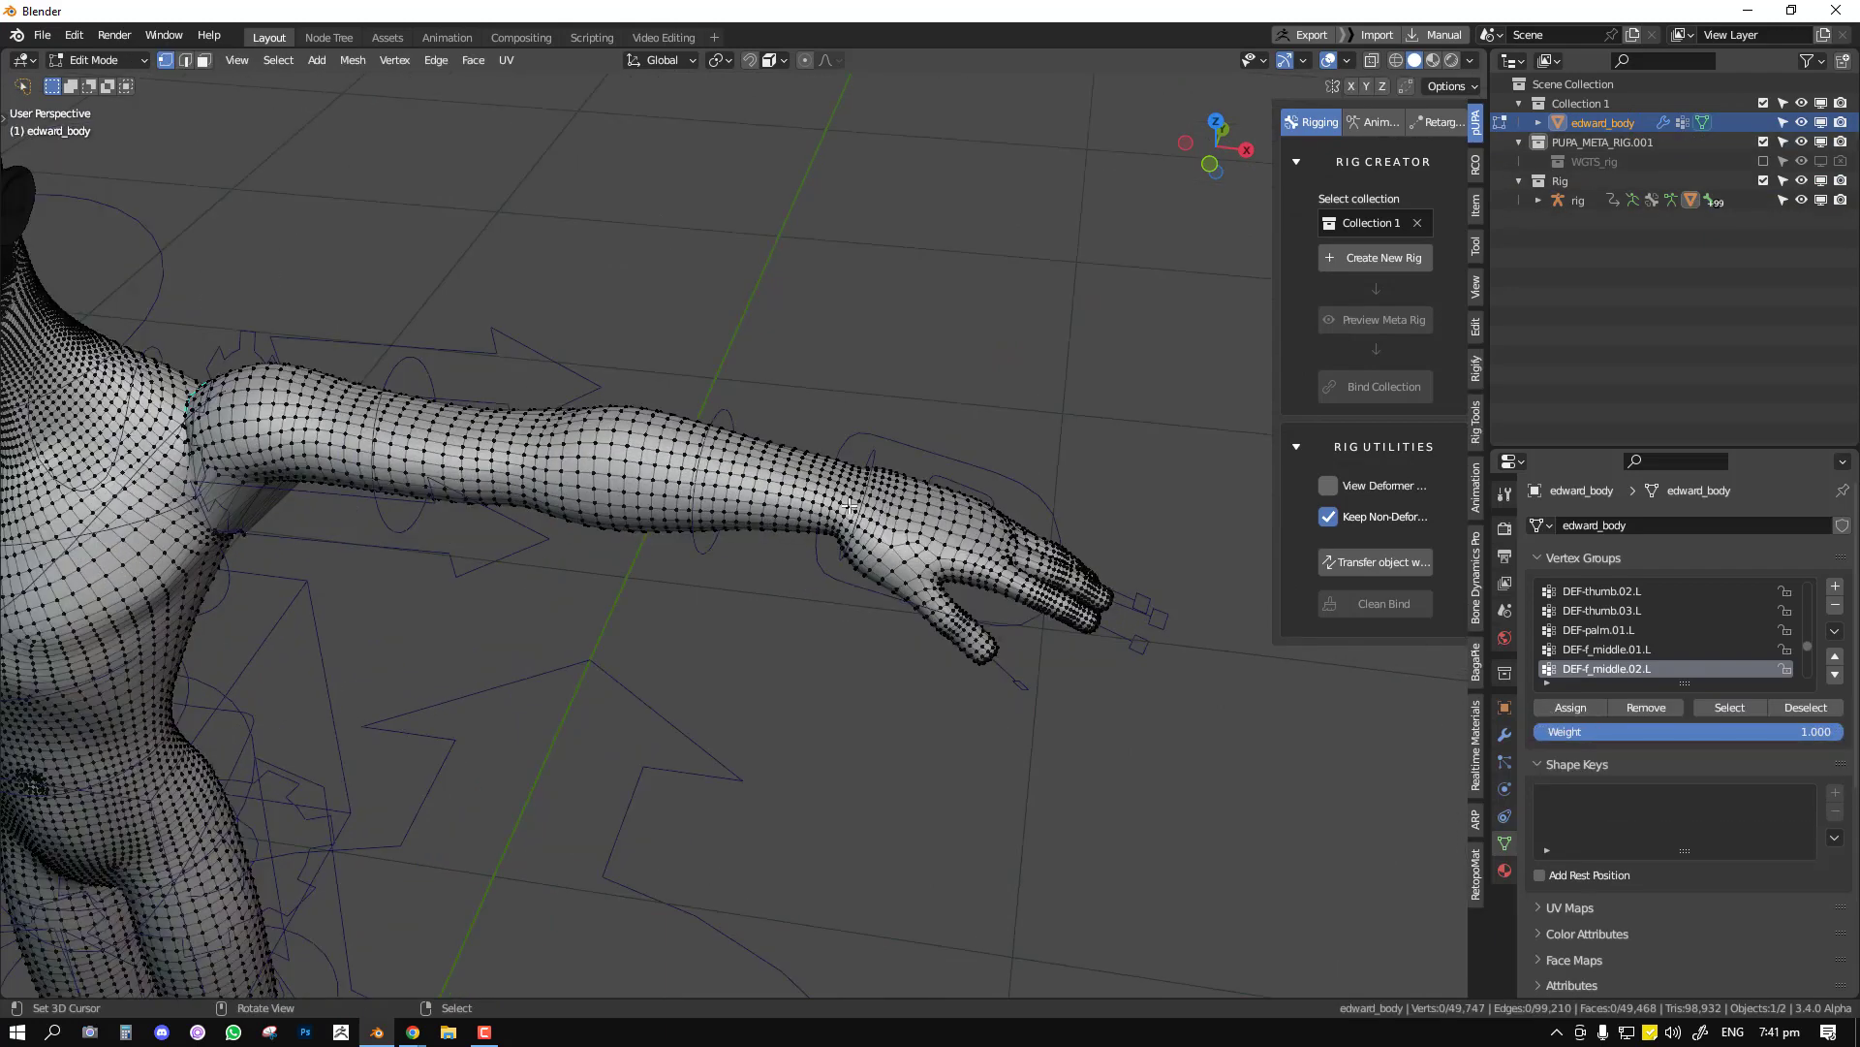
key(a)
key(q)
key(alt+a)
key(shift+z)
mouse_move(773, 582)
ctrl+mouse_down()
mouse_move(835, 612)
mouse_move(806, 650)
ctrl+mouse_up()
scroll(810, 569, down, 3)
shift+middle_drag(256, 545, 888, 569)
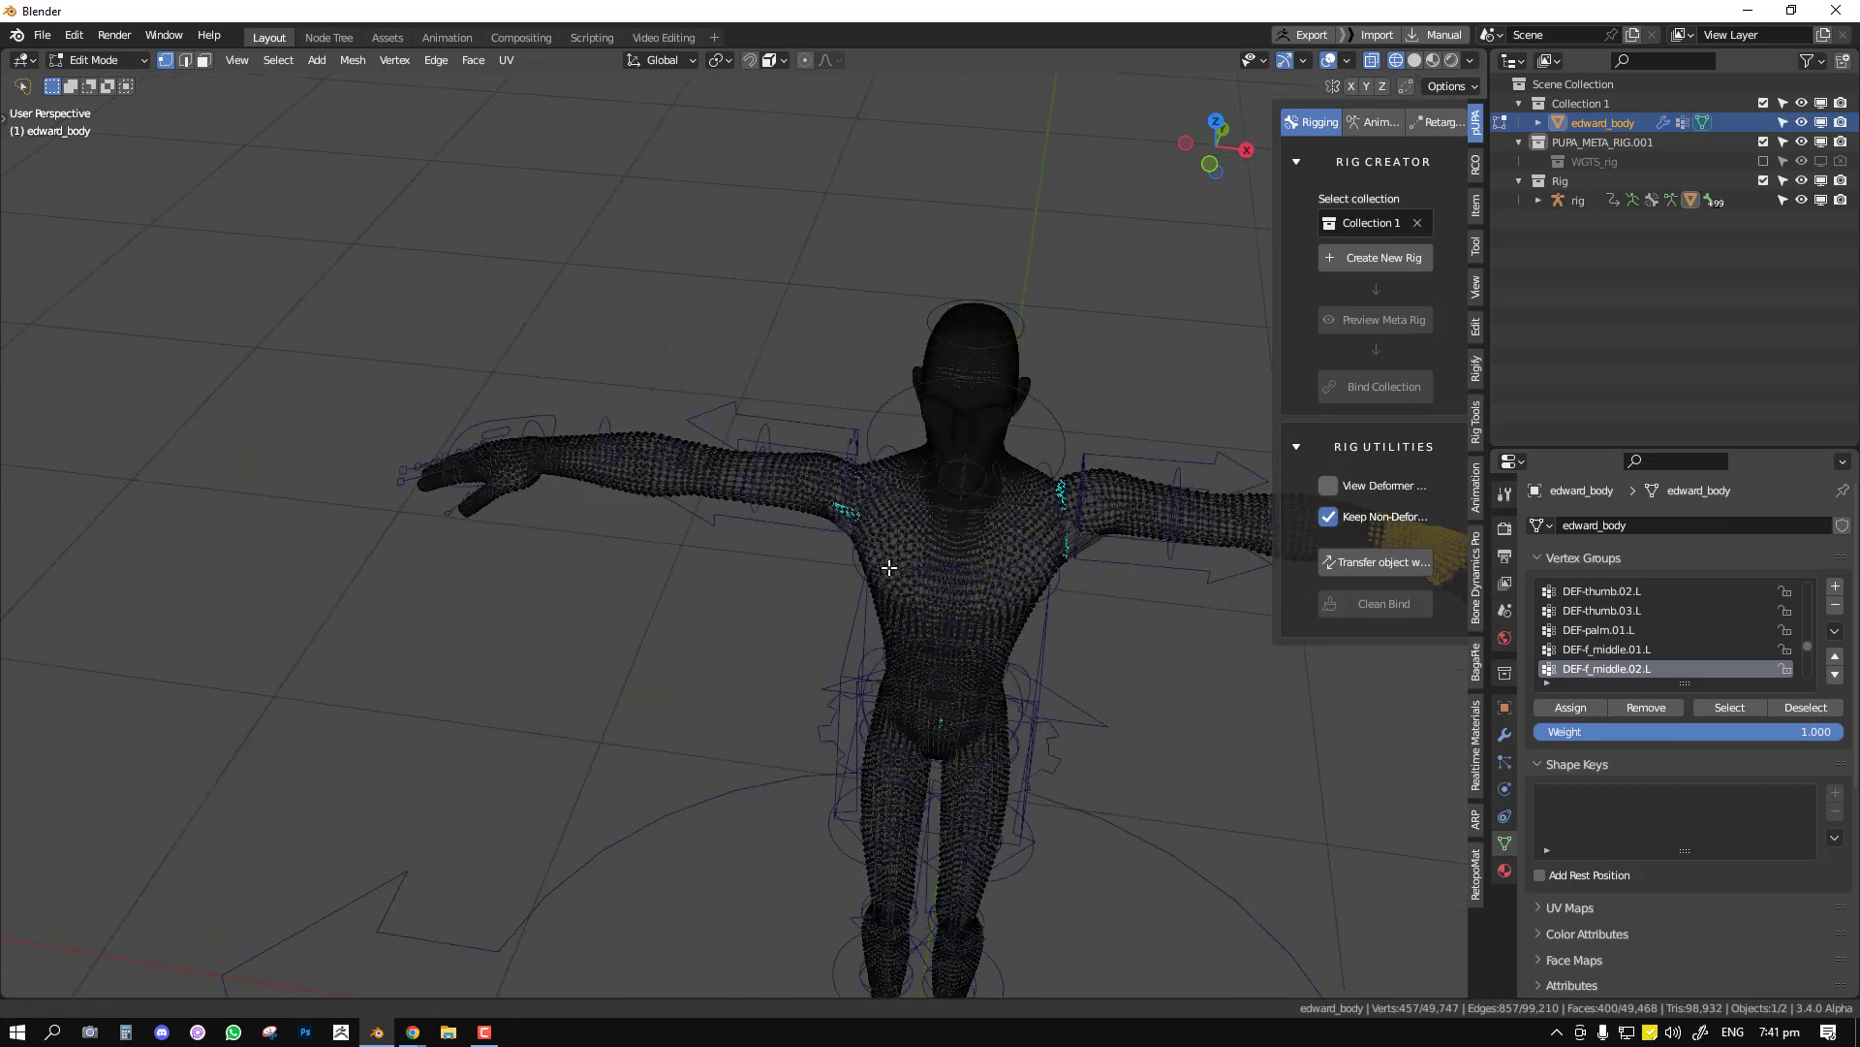
mouse_move(607, 543)
ctrl+mouse_down()
mouse_move(556, 385)
mouse_move(527, 539)
mouse_move(599, 567)
ctrl+mouse_up()
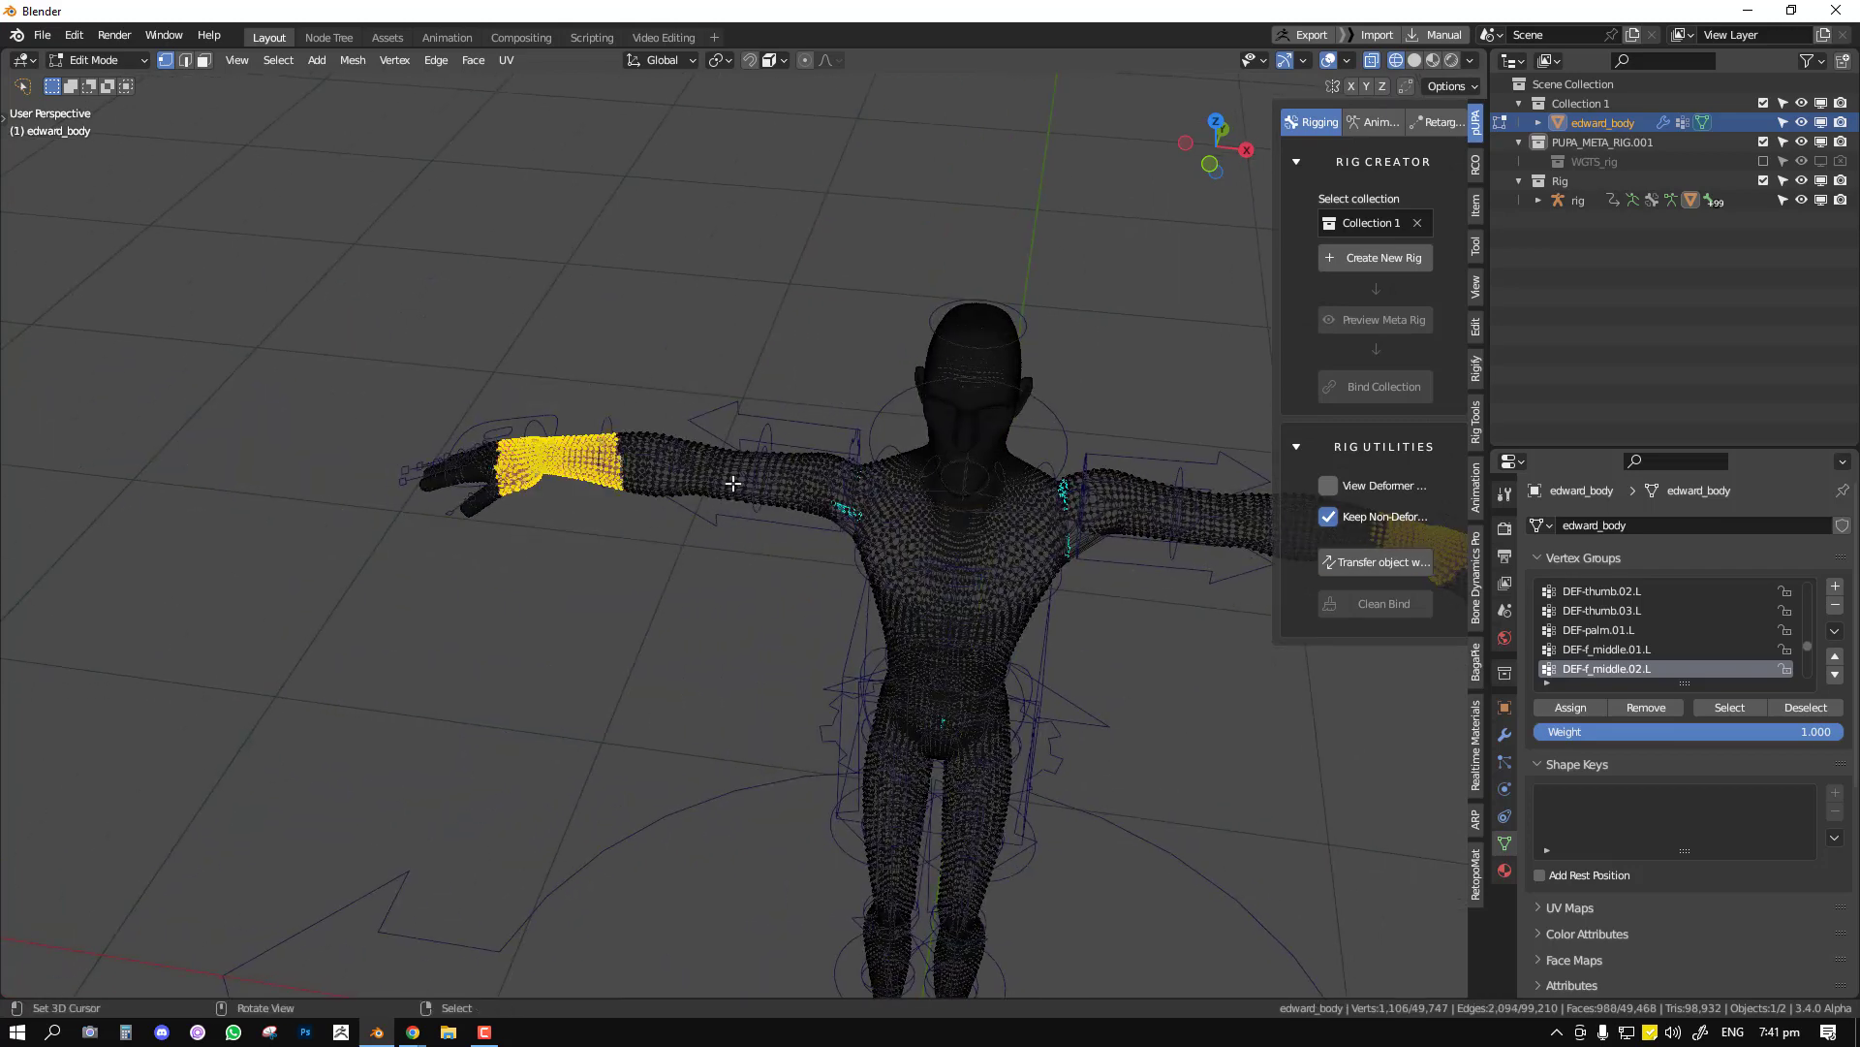
Merge the selected wrist vertices by distance, running the merge again to catch any remaining duplicates.
scroll(519, 532, down, 3)
key(q)
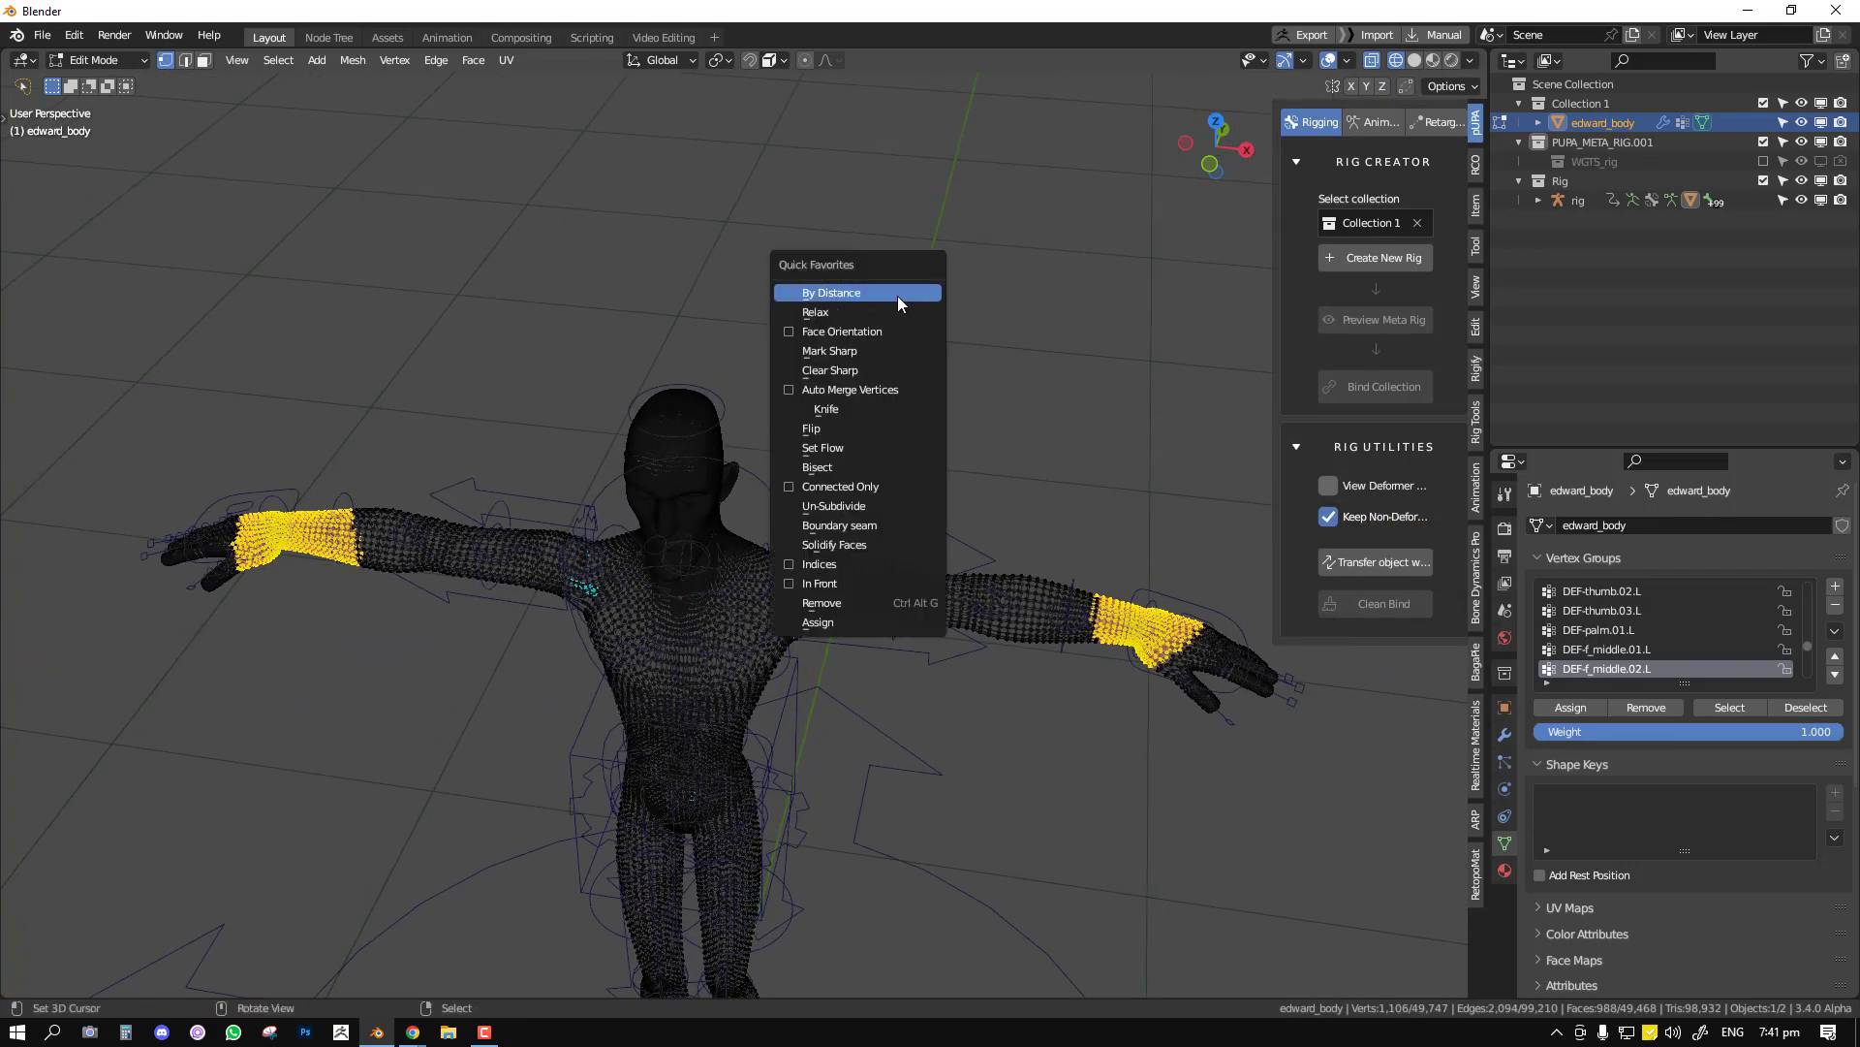
click(901, 292)
key(F3)
text(DISTAN)
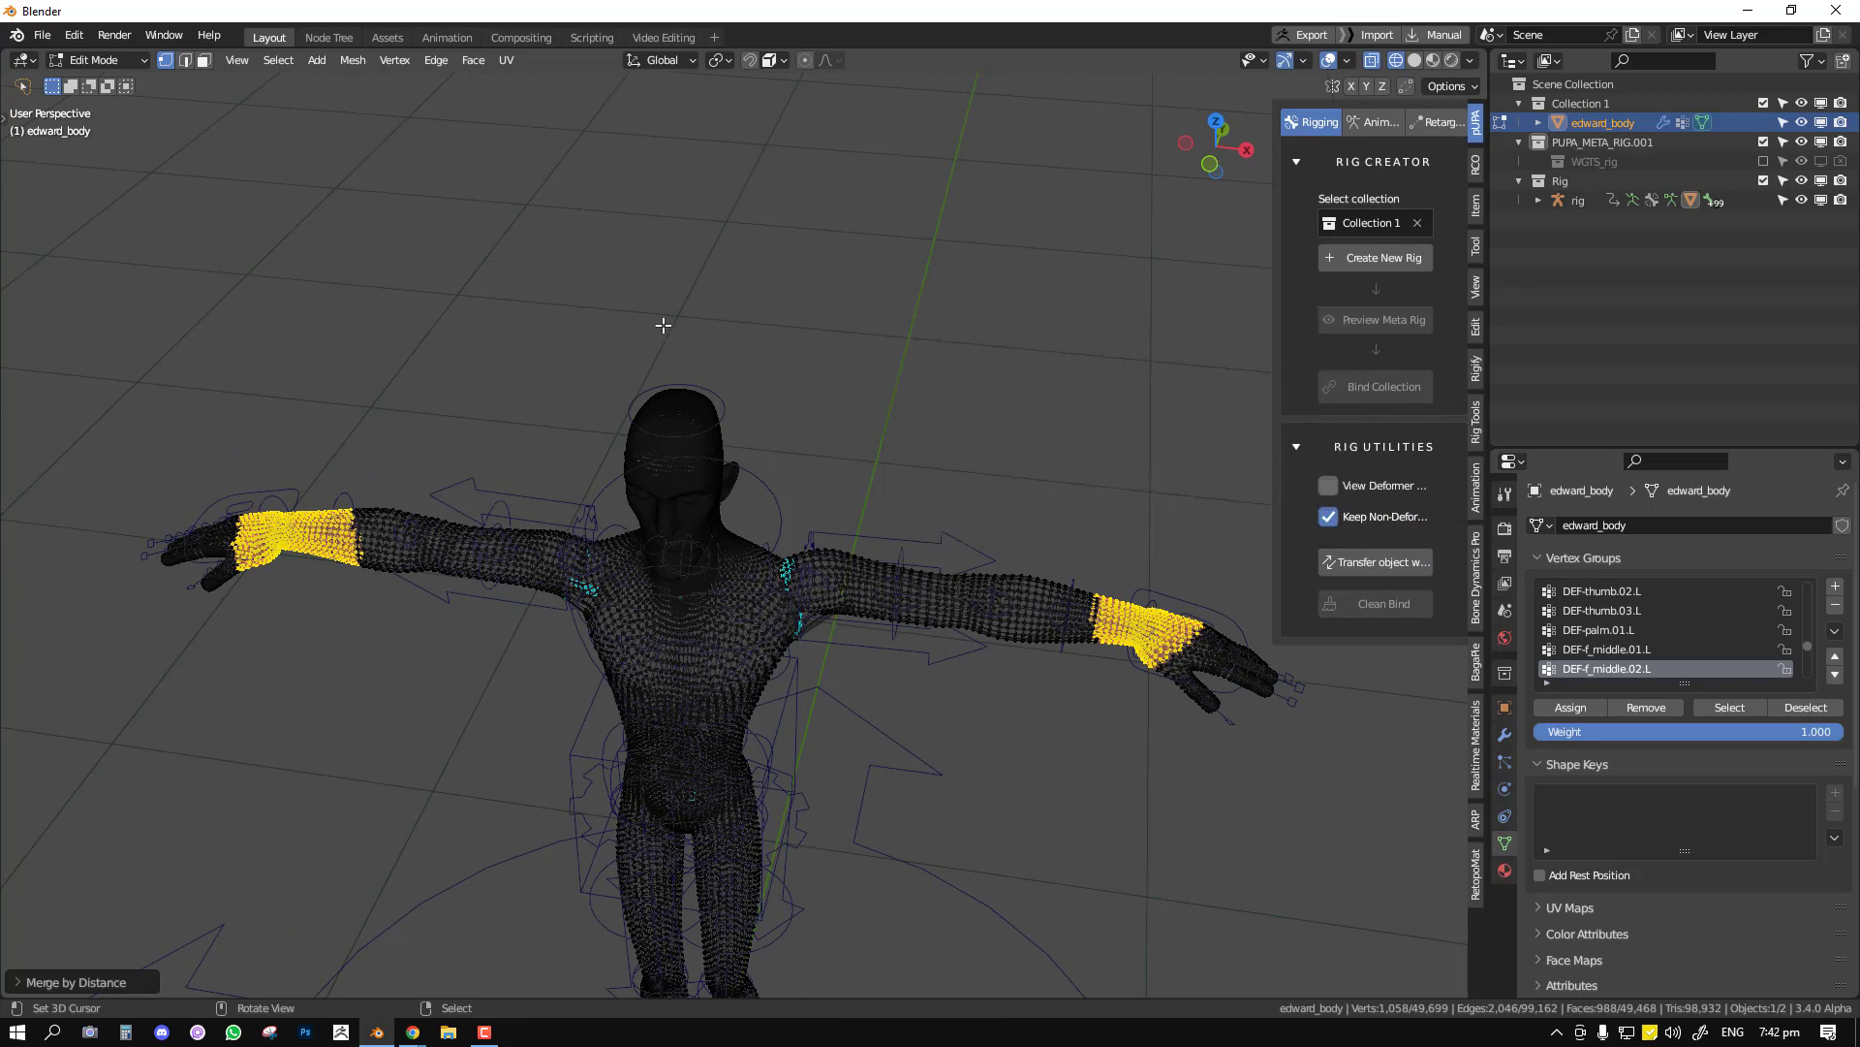
key(m)
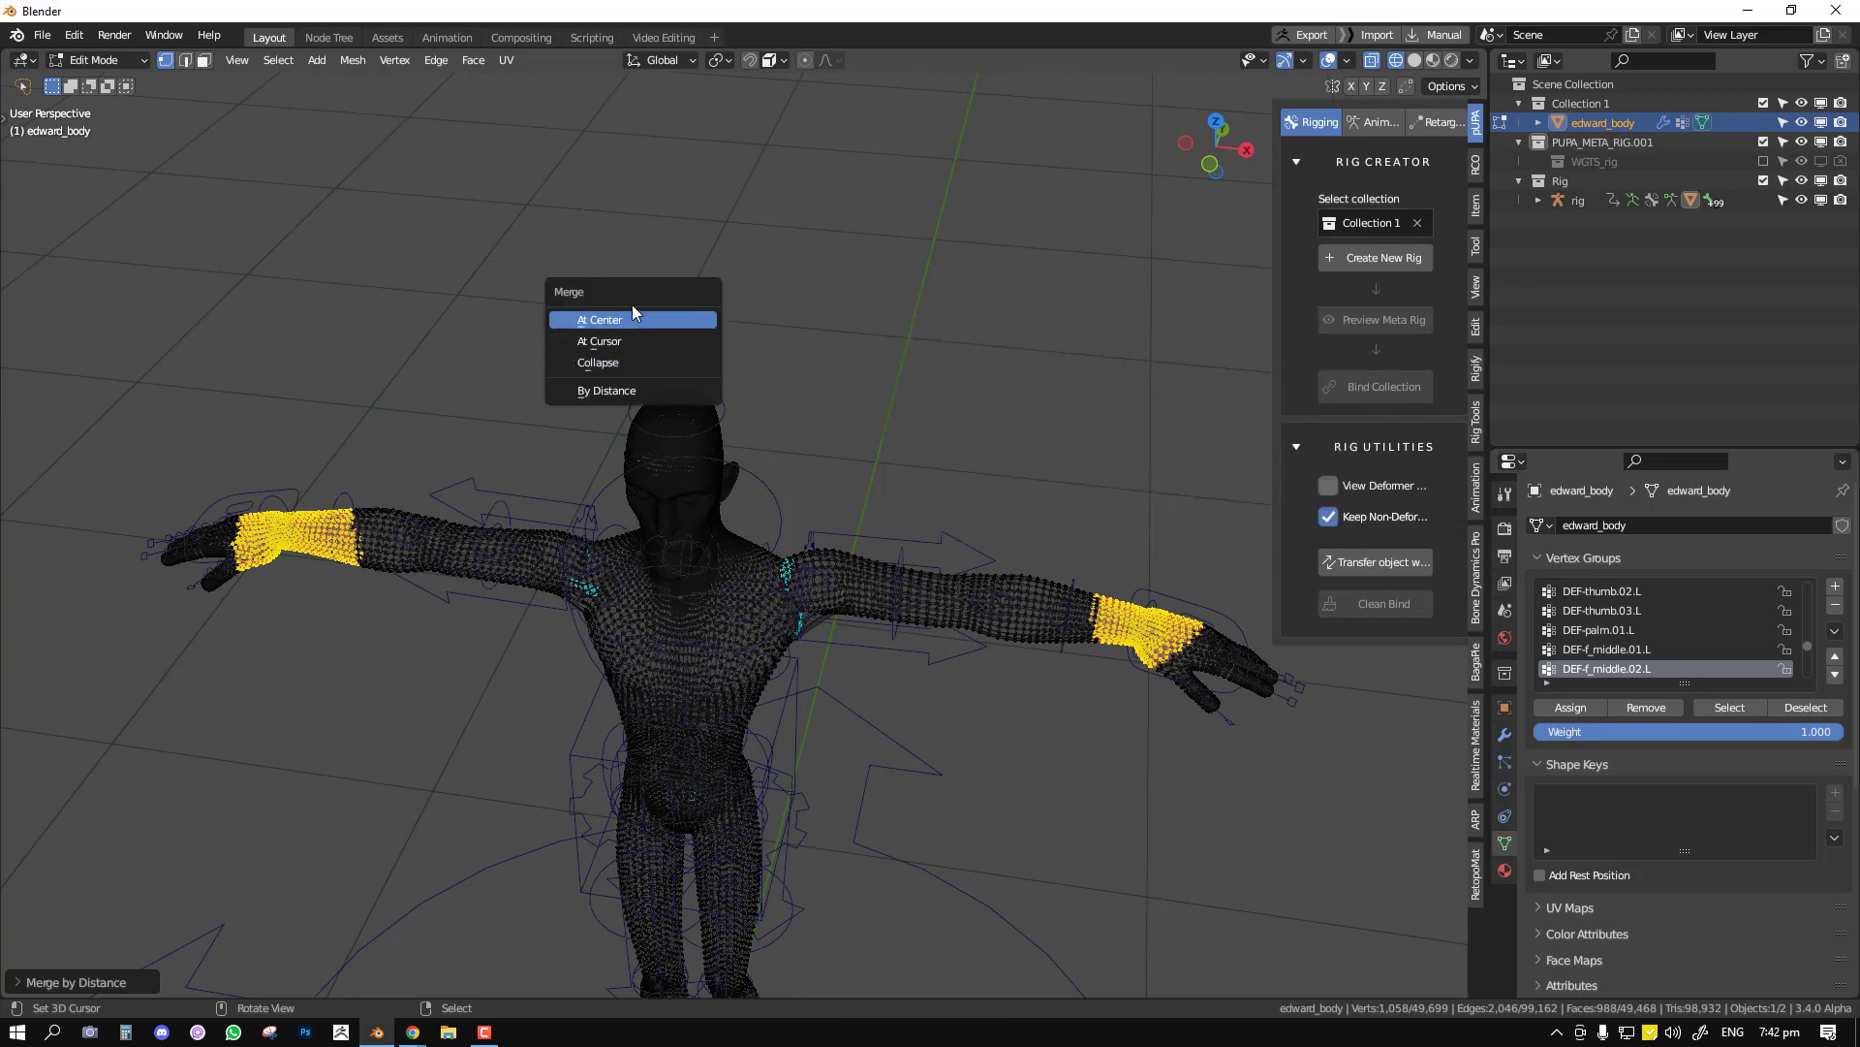
key(m)
click(650, 388)
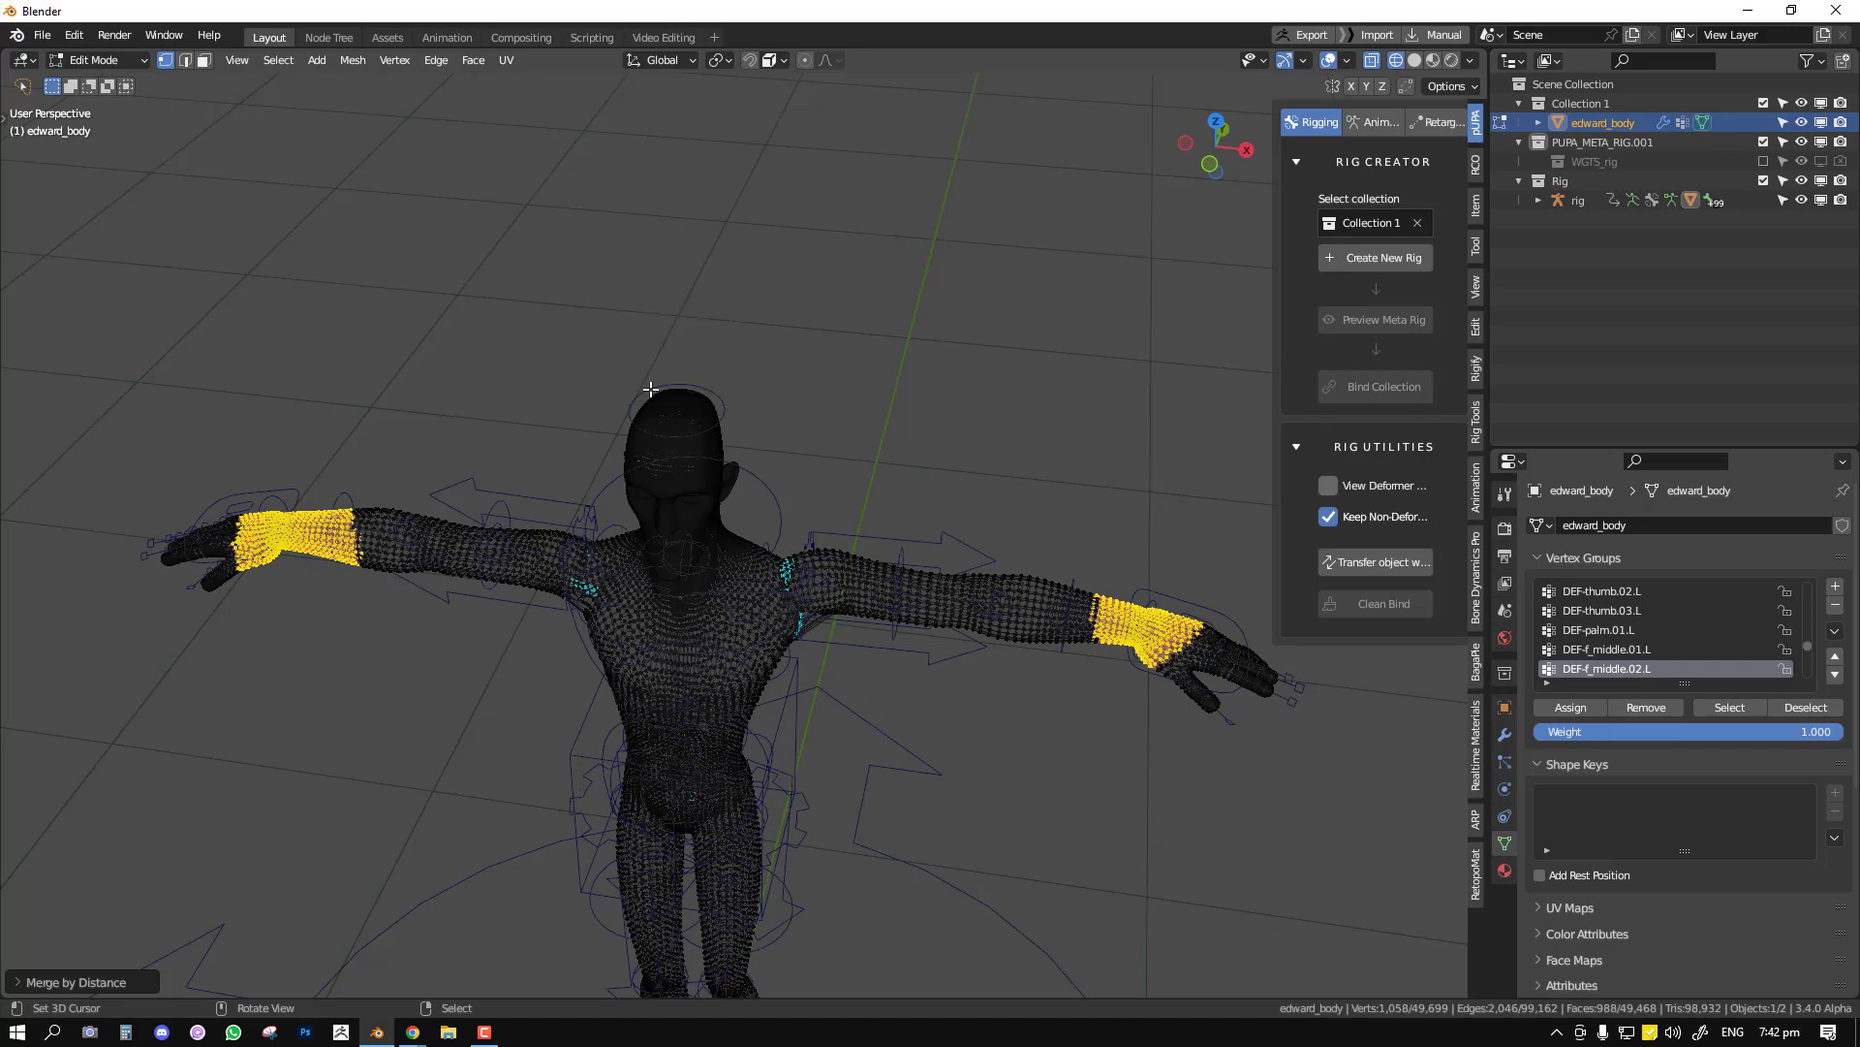
Check that the hands are connected to the arms by selecting linked geometry, and return to Object Mode.
scroll(969, 582, up, 6)
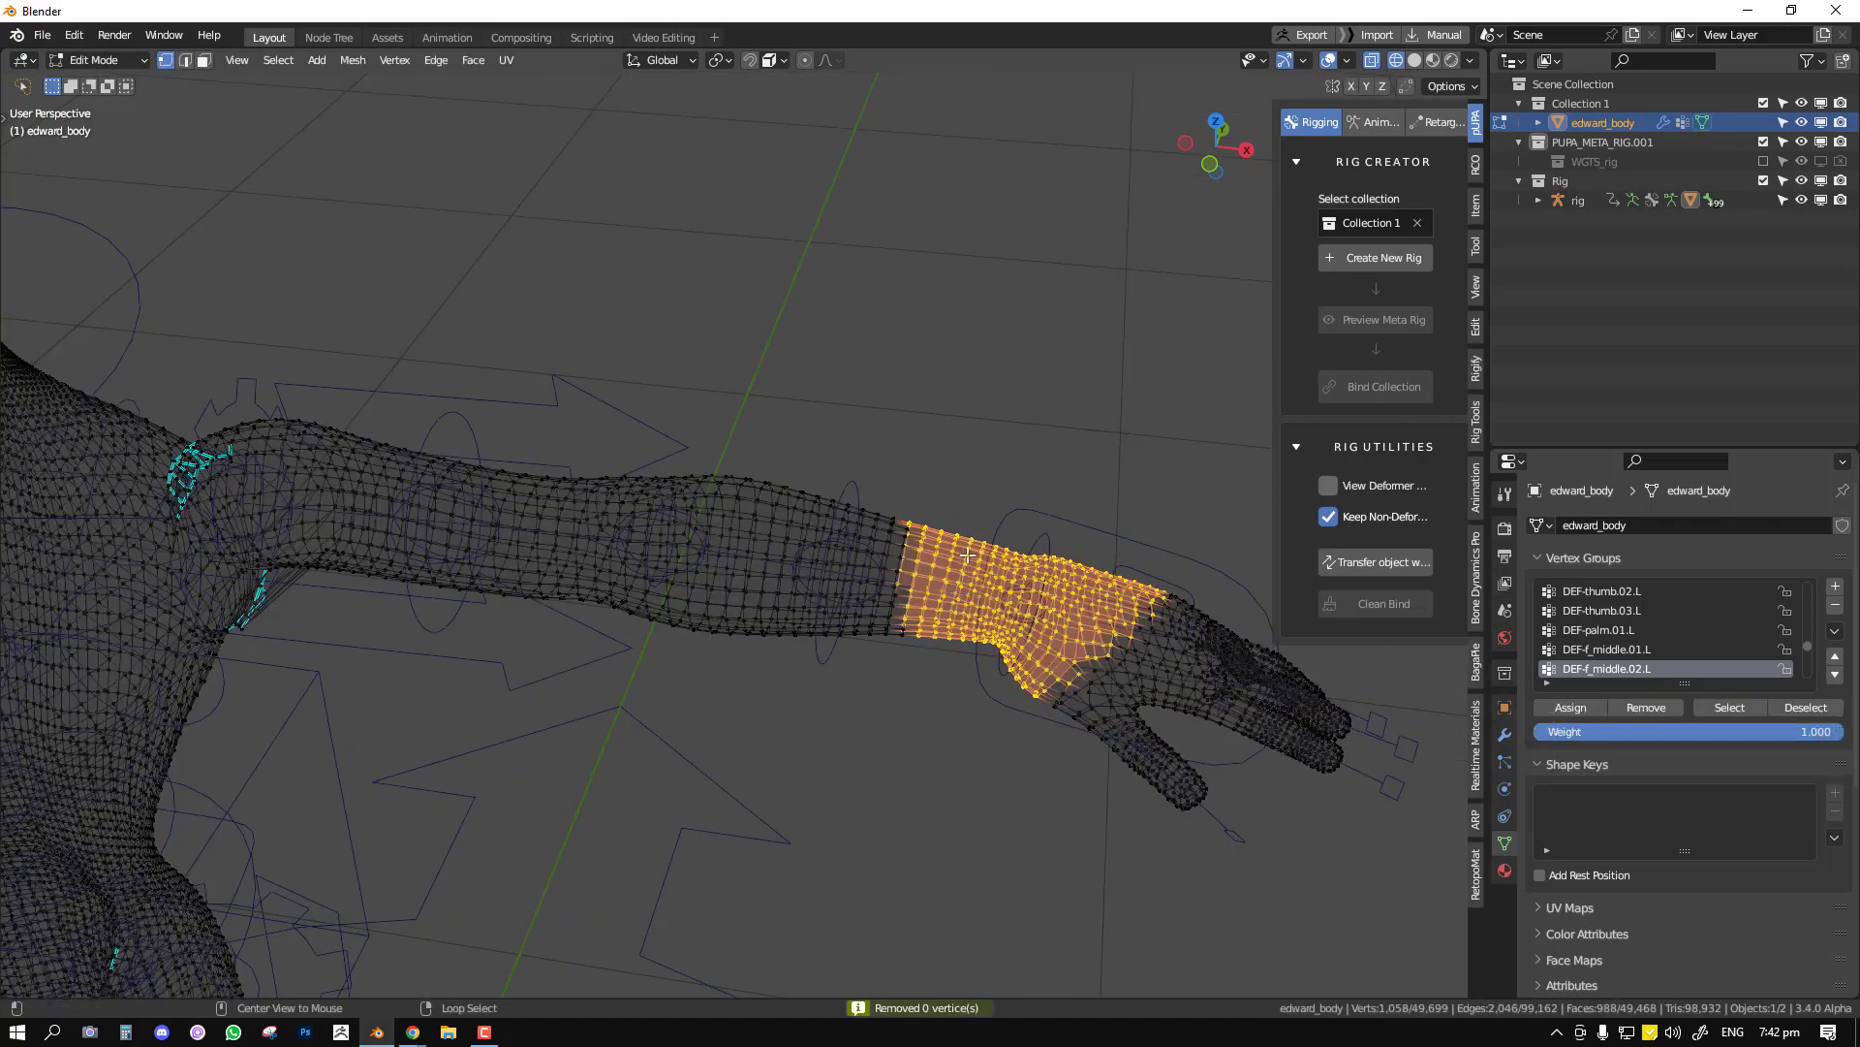
key(alt+a)
key(l)
scroll(927, 587, down, 5)
middle_drag(764, 595, 859, 553)
key(Tab)
Put the rig in Pose Mode with solid shading and test-rotate the left hand IK control, cancelling the rotation.
middle_drag(969, 518, 912, 493)
right_click(922, 524)
key(ctrl+Tab)
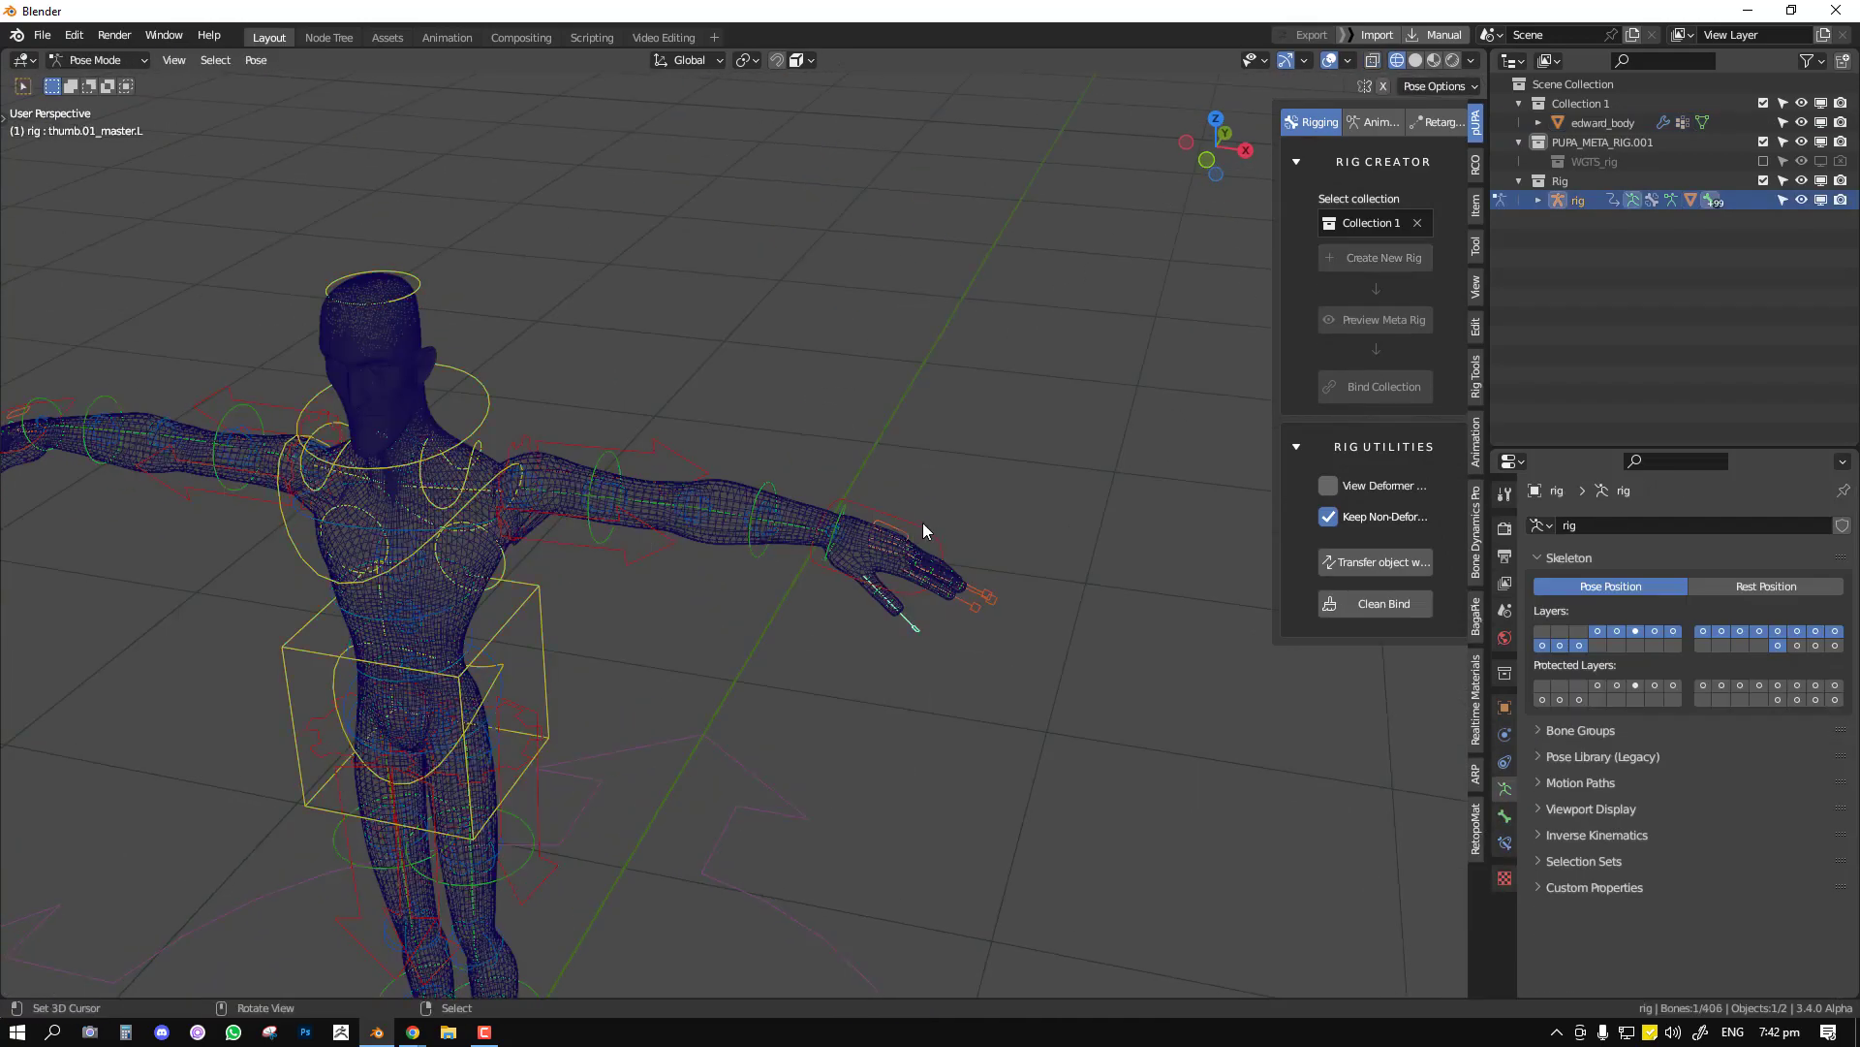
right_click(922, 521)
key(z)
middle_drag(975, 568, 930, 578)
scroll(930, 578, up, 4)
key(r)
right_click(832, 574)
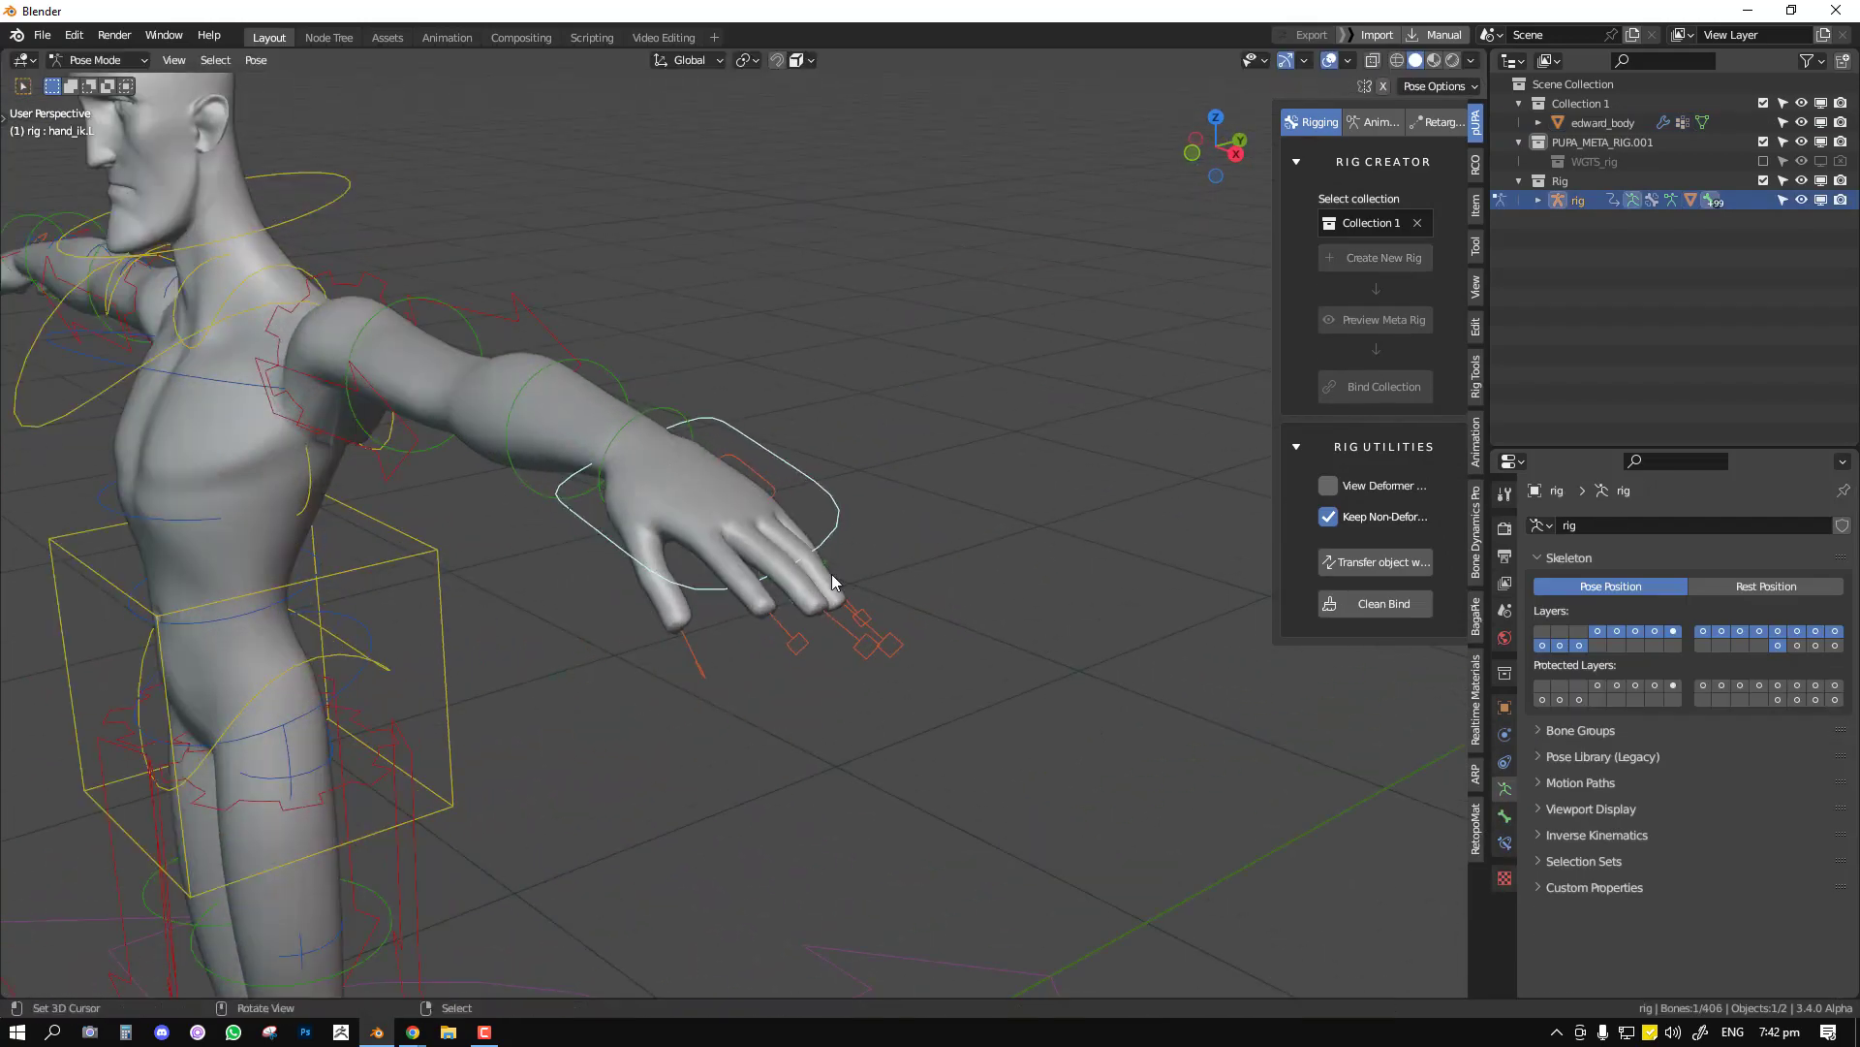
Test the merged hand's deformation by scaling the left index and thumb controls, cancelling both transforms.
right_click(791, 644)
key(s)
right_click(787, 647)
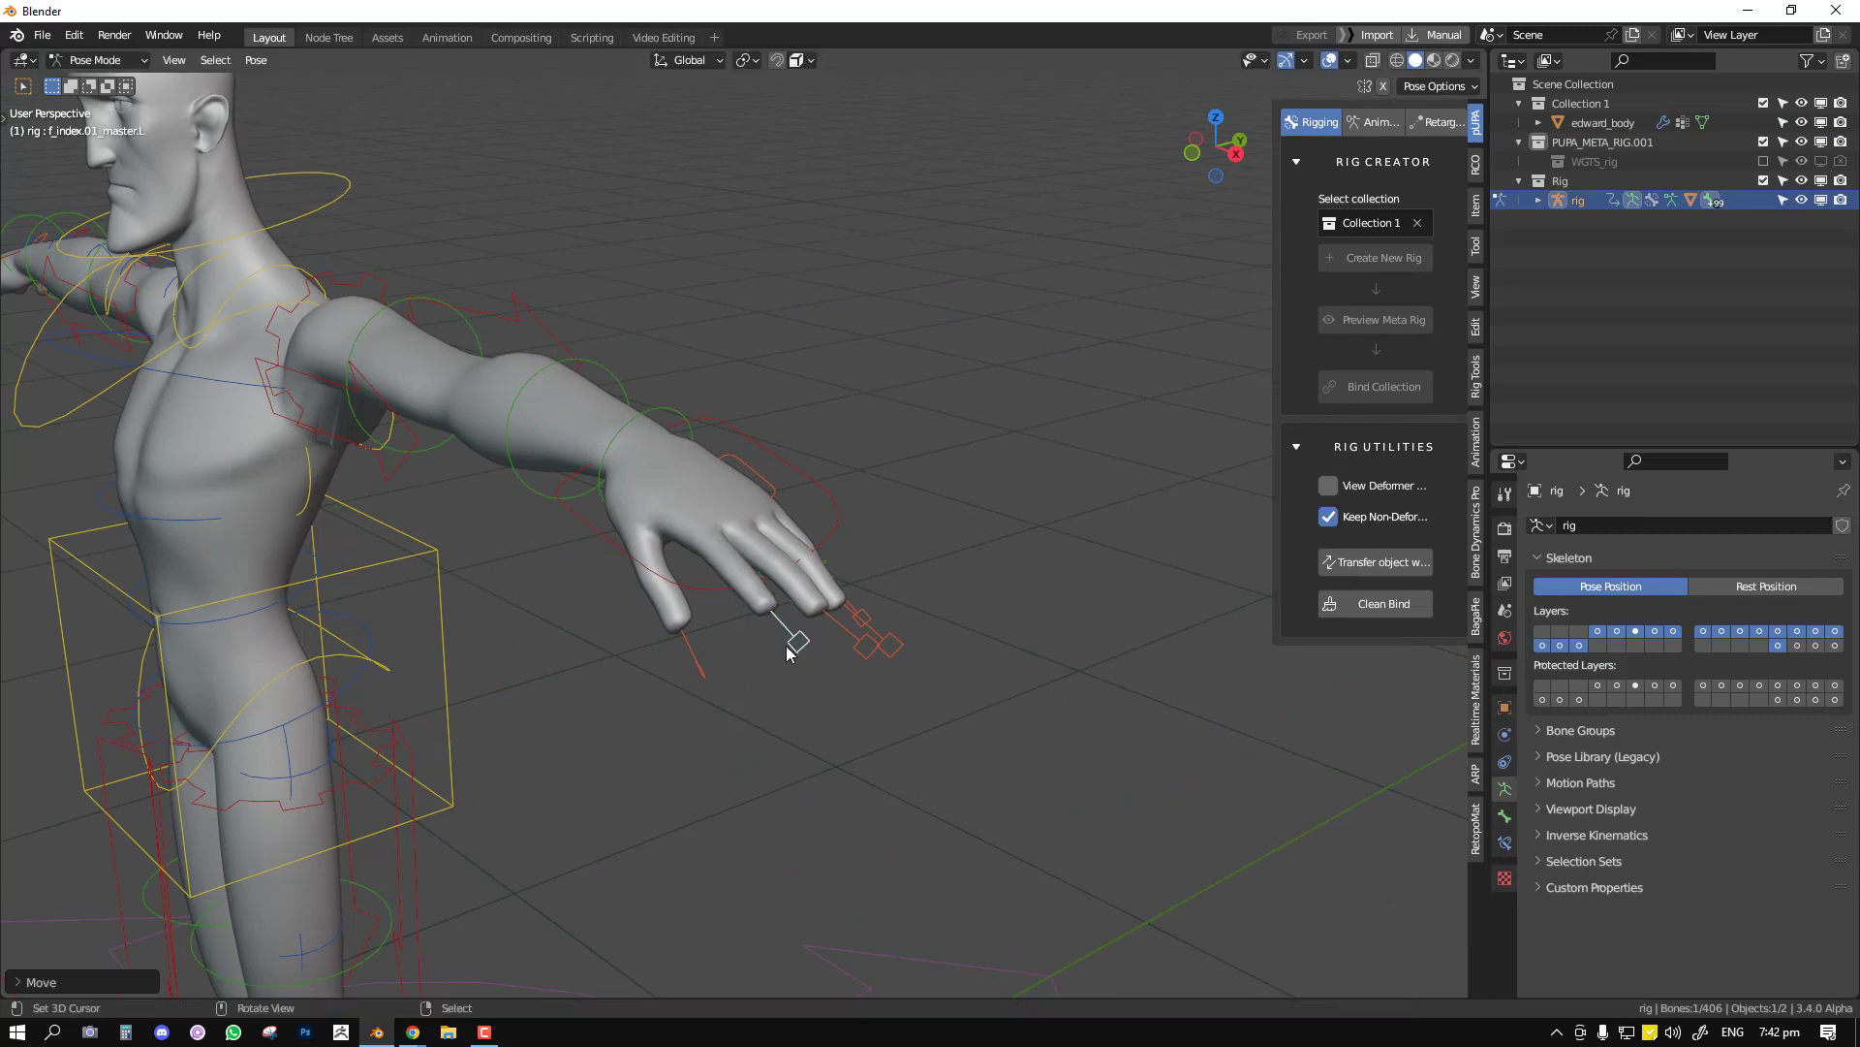
right_click(699, 676)
key(s)
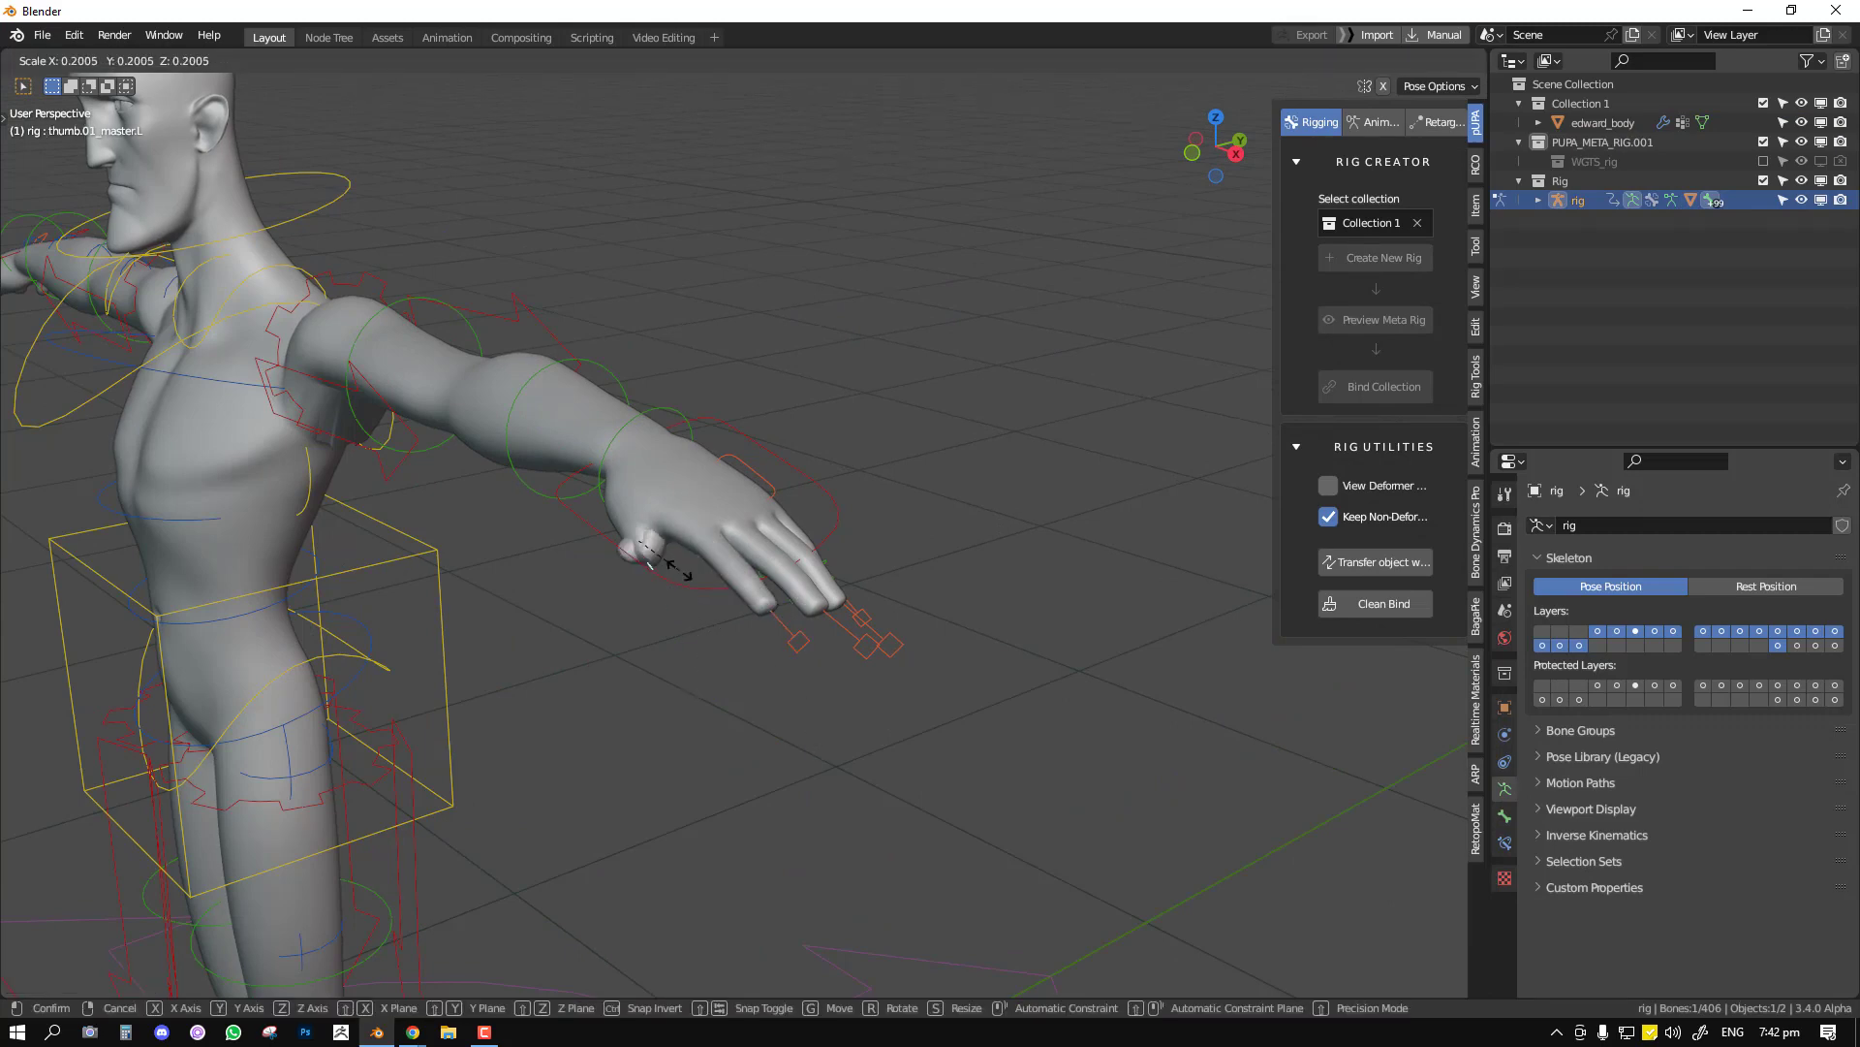
right_click(670, 565)
In front view, open PUPA's animation tools and choose the Braced Hang To Cr... animation from the library.
scroll(789, 583, down, 5)
key(KP_1)
click(1370, 120)
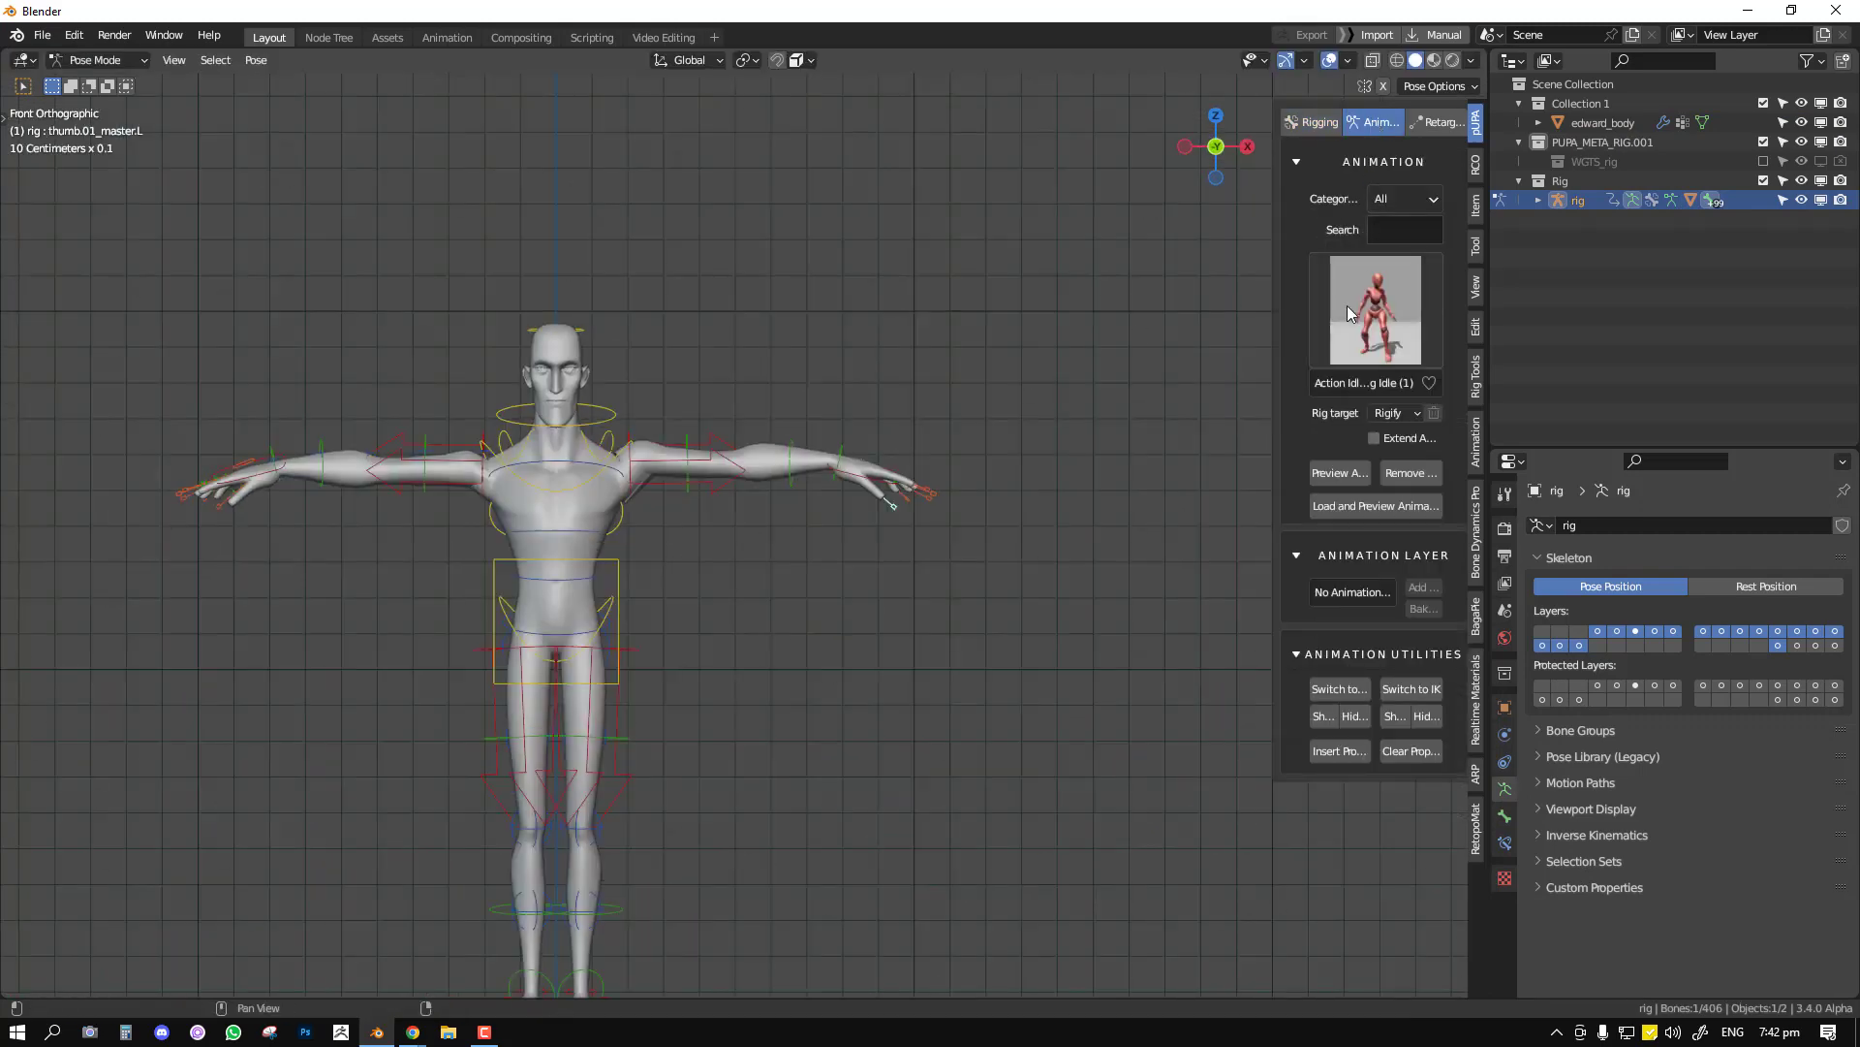
click(1347, 305)
click(1097, 543)
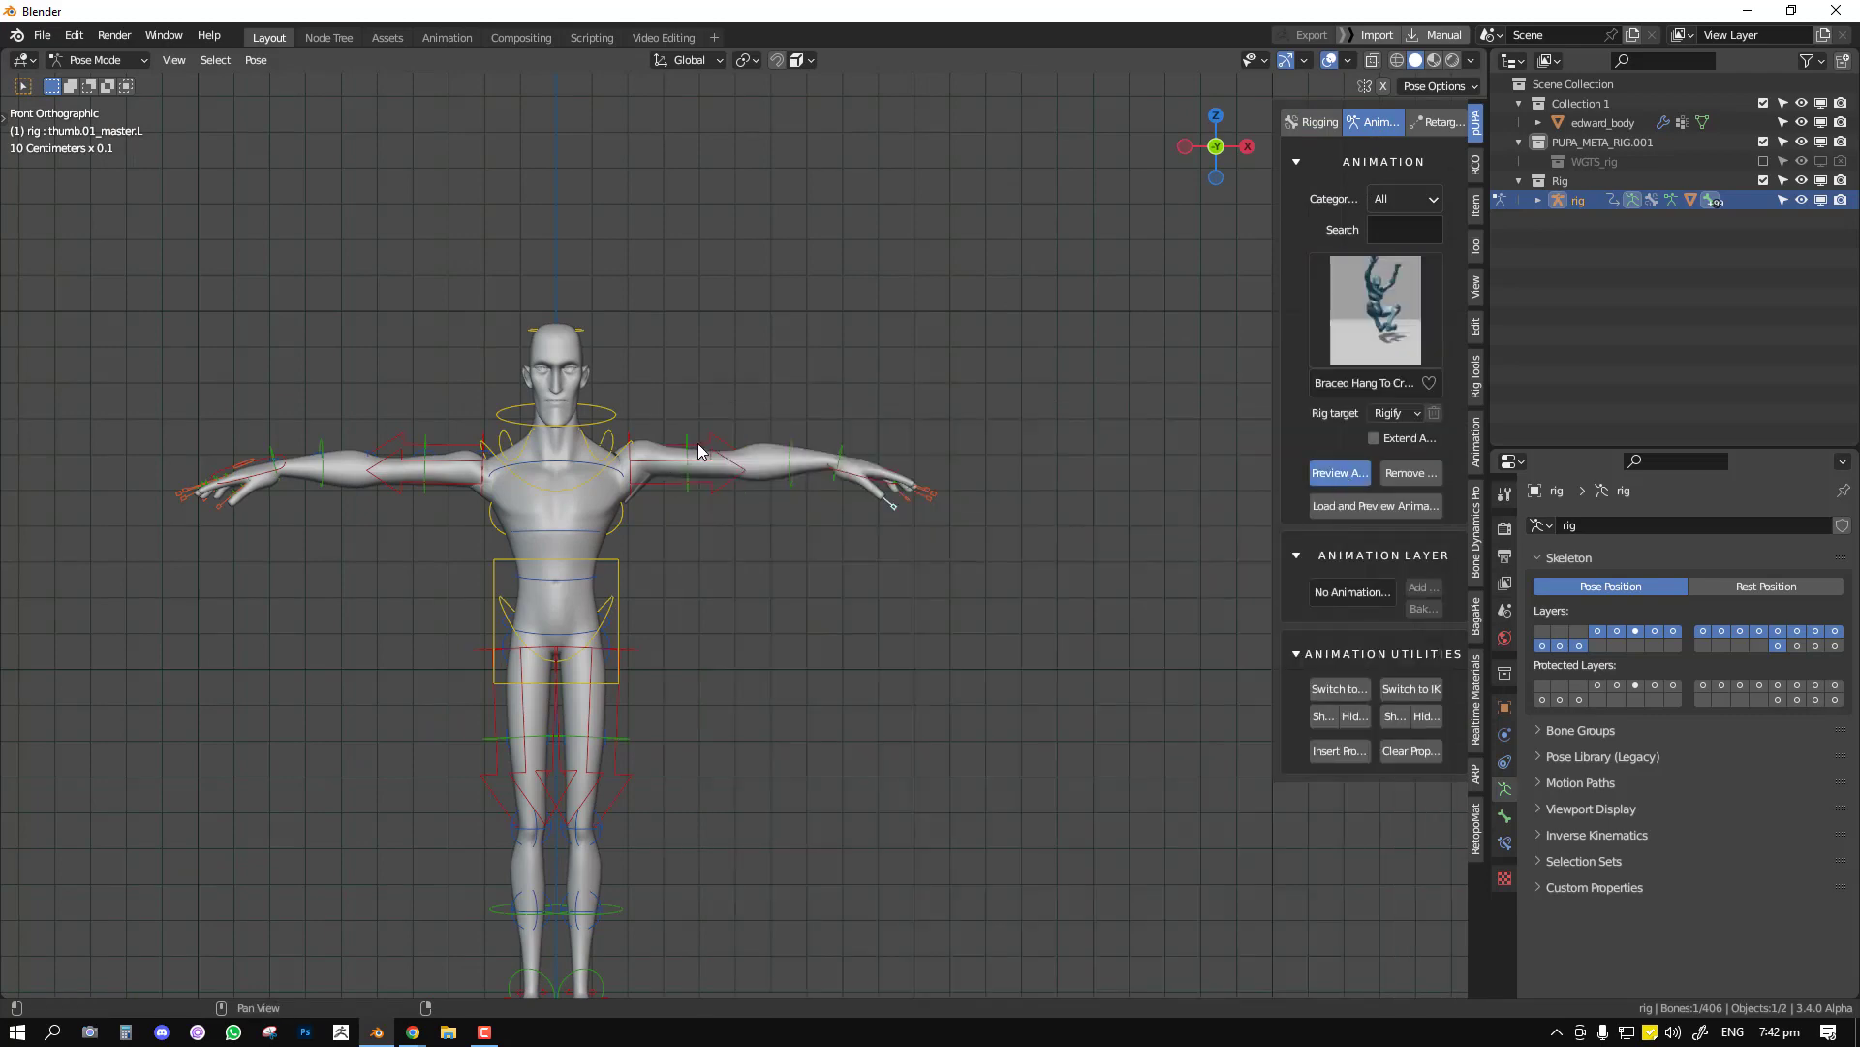
Play the animation preview on the rig, examine the body's deformation from the side, and cancel the preview.
key(space)
scroll(724, 448, down, 2)
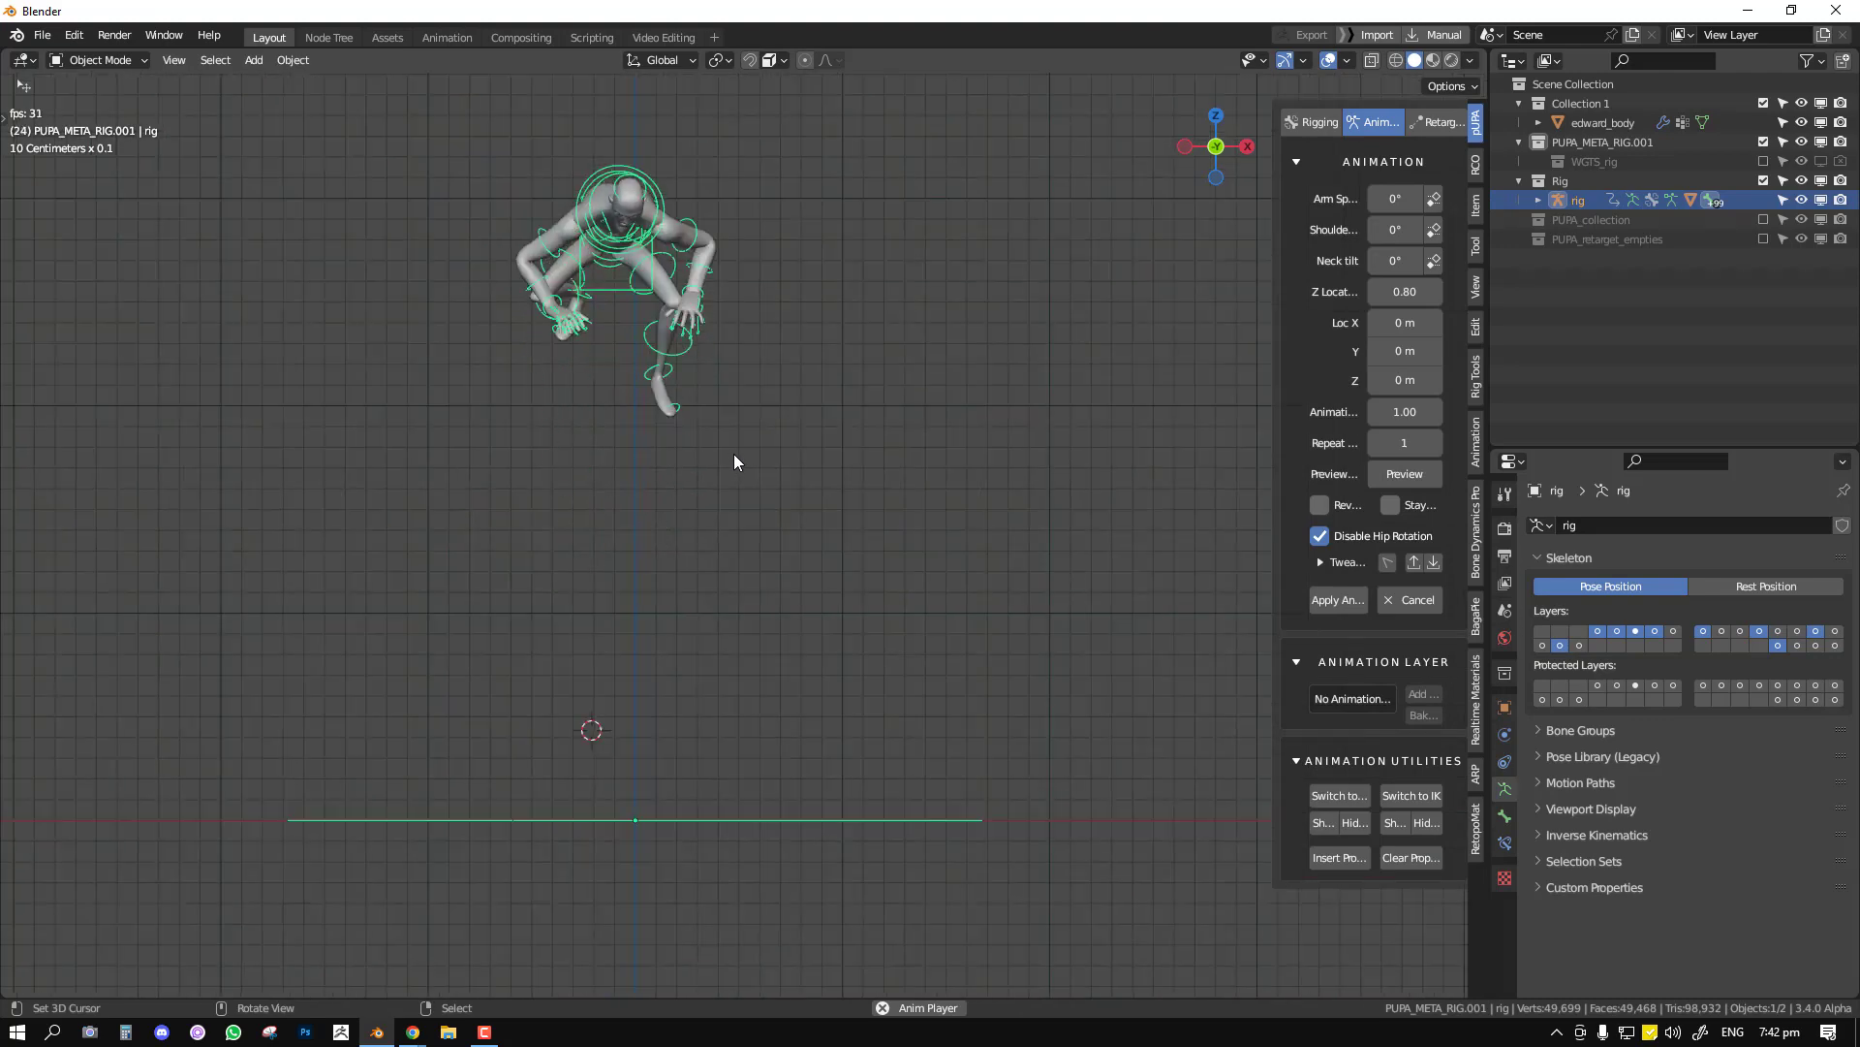
middle_drag(721, 455, 678, 503)
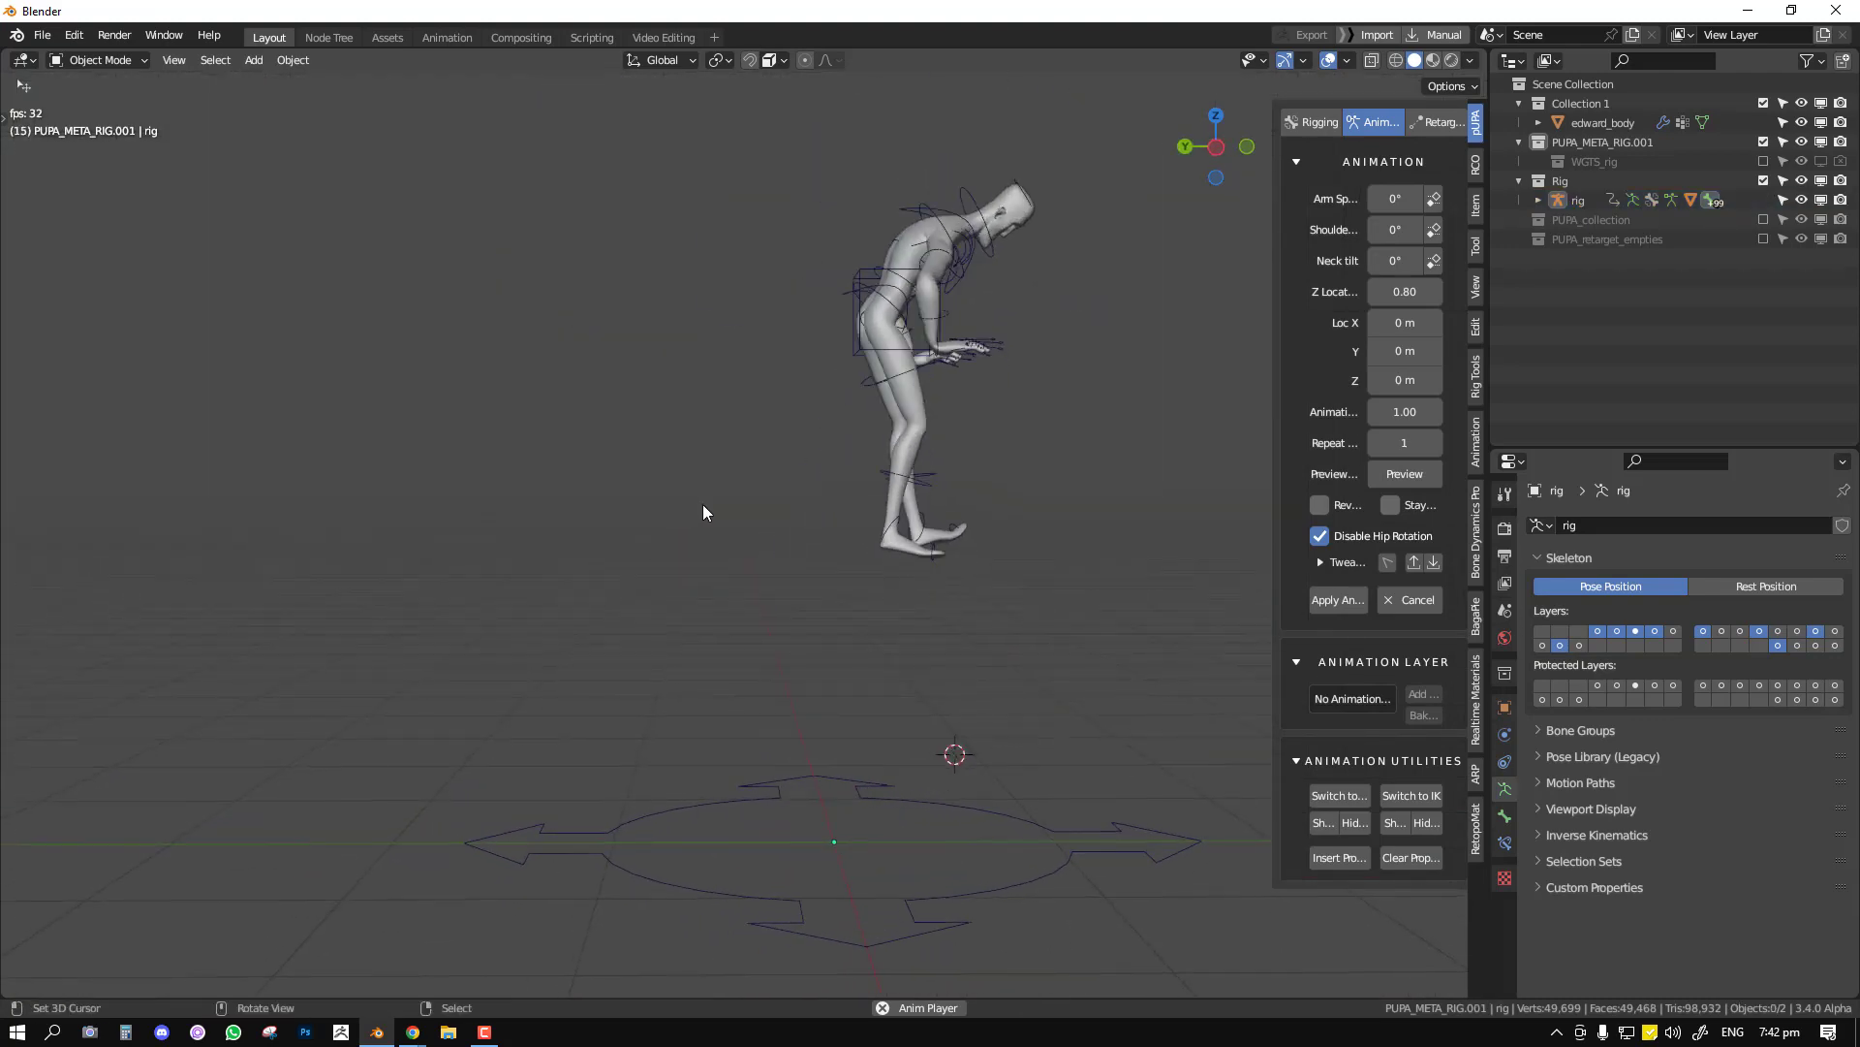
click(1411, 606)
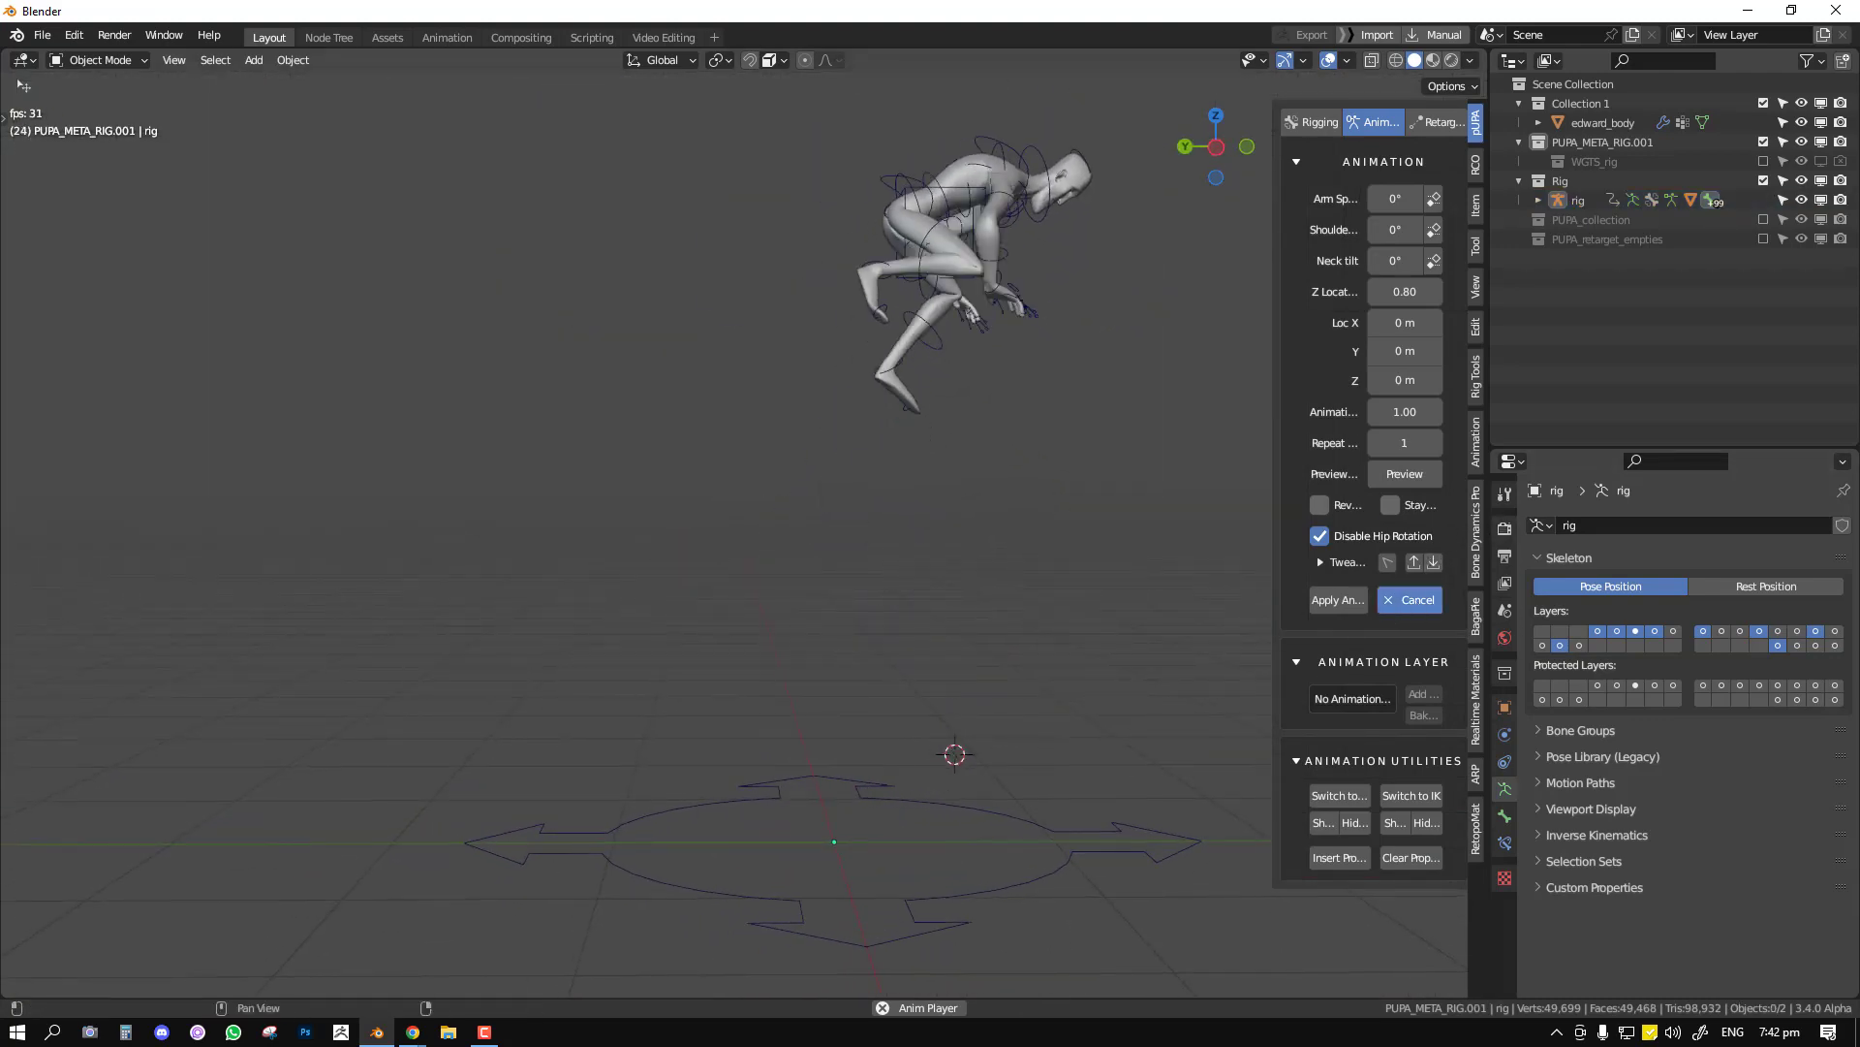